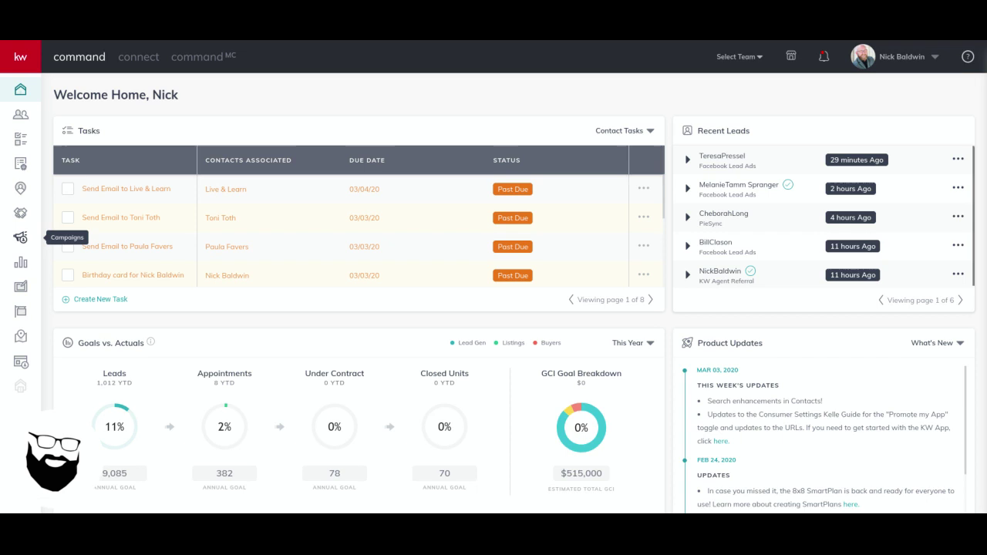
- Start a new paid Social Ad campaign in the Campaigns section
{"action": "left_click", "coordinate": [21, 58]}
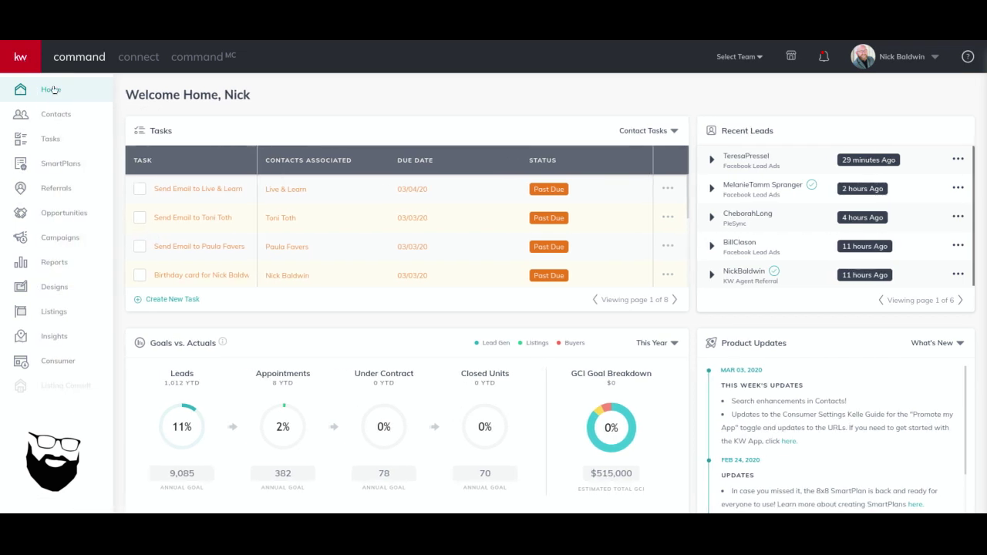
{"action": "left_click", "coordinate": [56, 238]}
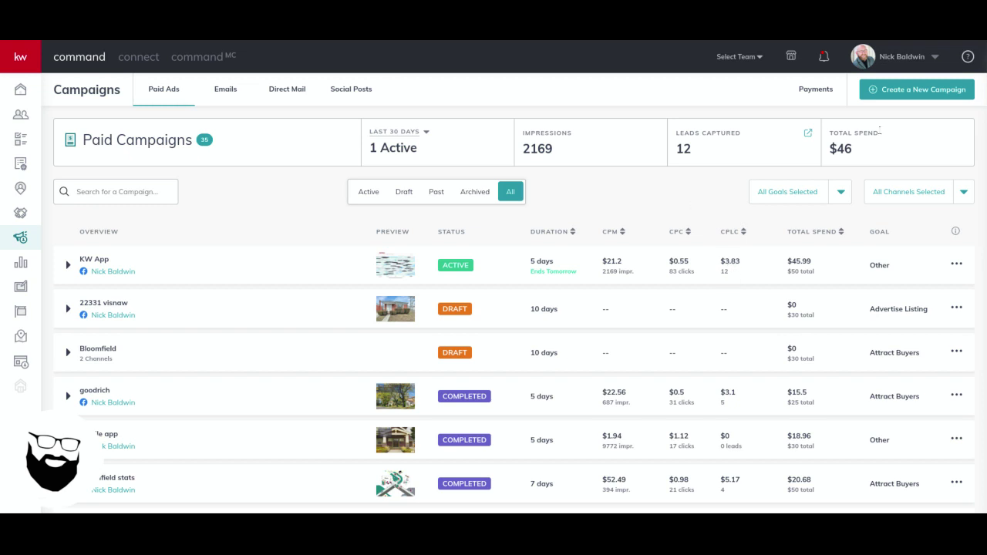
{"action": "left_click", "coordinate": [923, 90]}
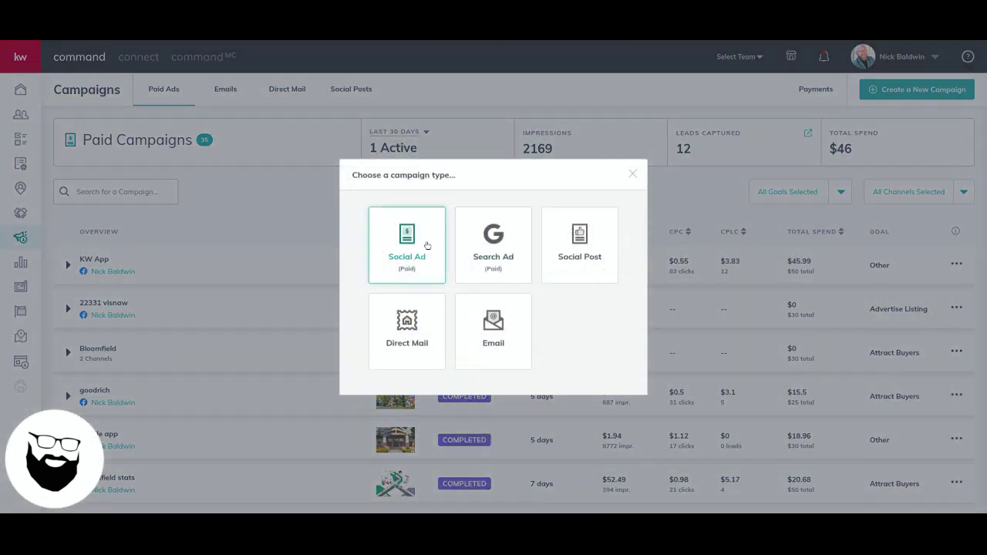
{"action": "left_click", "coordinate": [427, 244]}
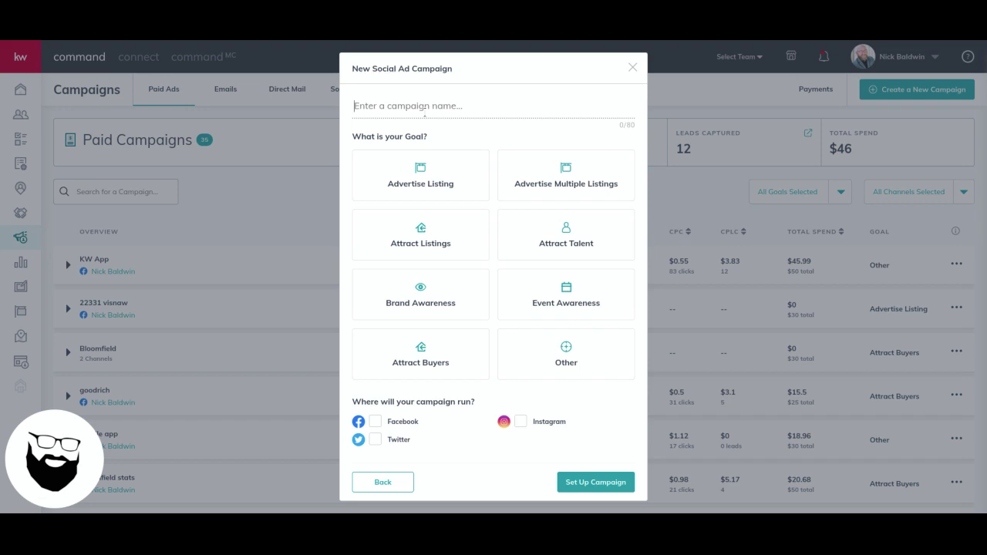
- Name the campaign 123 Main, choose the Advertise Listing goal with Facebook and Instagram as channels, and proceed to its setup
{"action": "type", "text": "123 Main"}
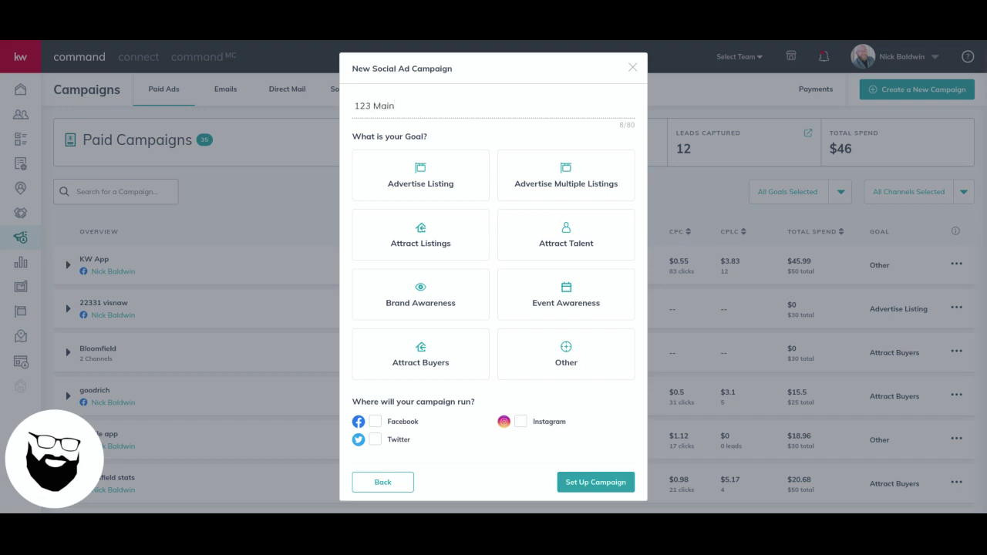
{"action": "left_click", "coordinate": [456, 181]}
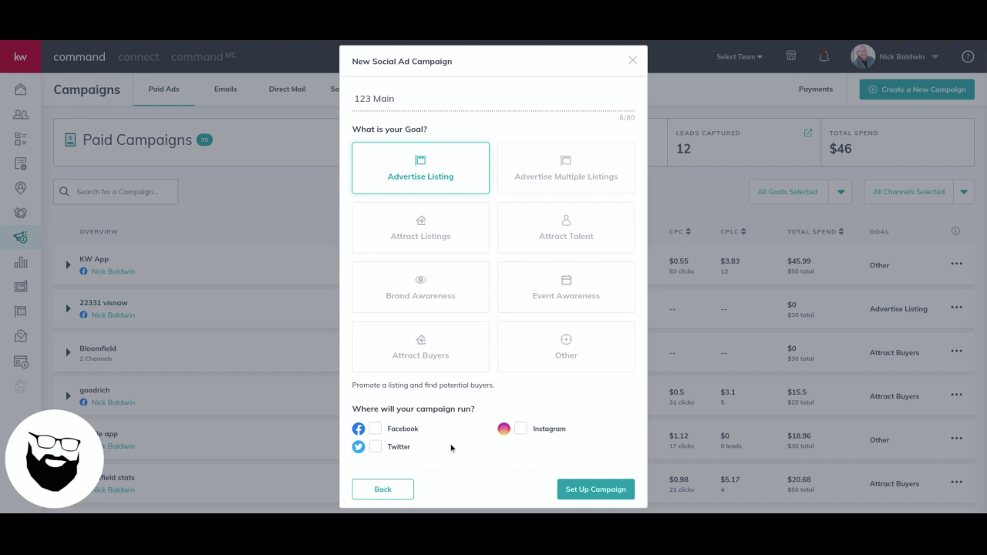
{"action": "left_click", "coordinate": [375, 429]}
{"action": "left_click", "coordinate": [520, 430]}
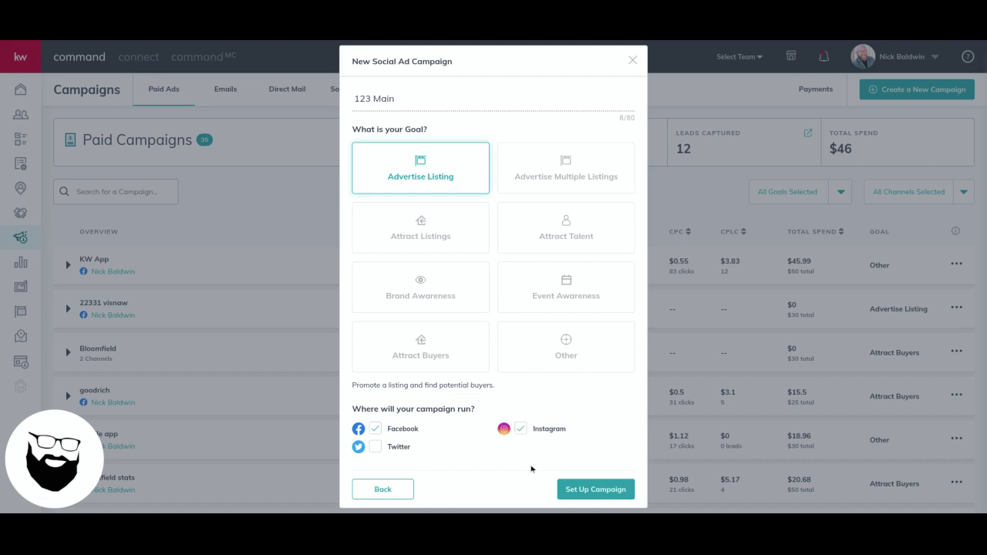
{"action": "left_click", "coordinate": [595, 490]}
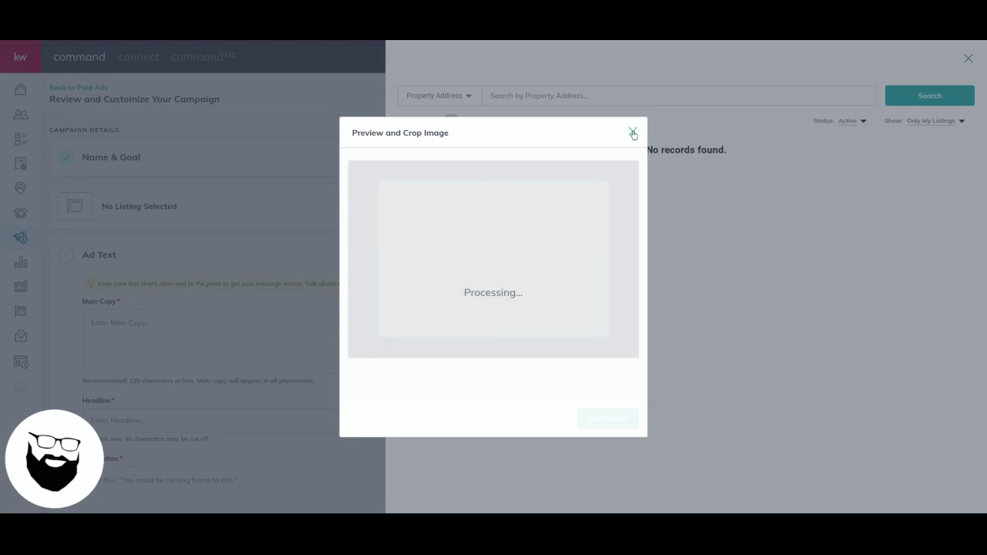
- Dismiss the image crop preview and switch the listing search to show All Listings
{"action": "left_click", "coordinate": [633, 134]}
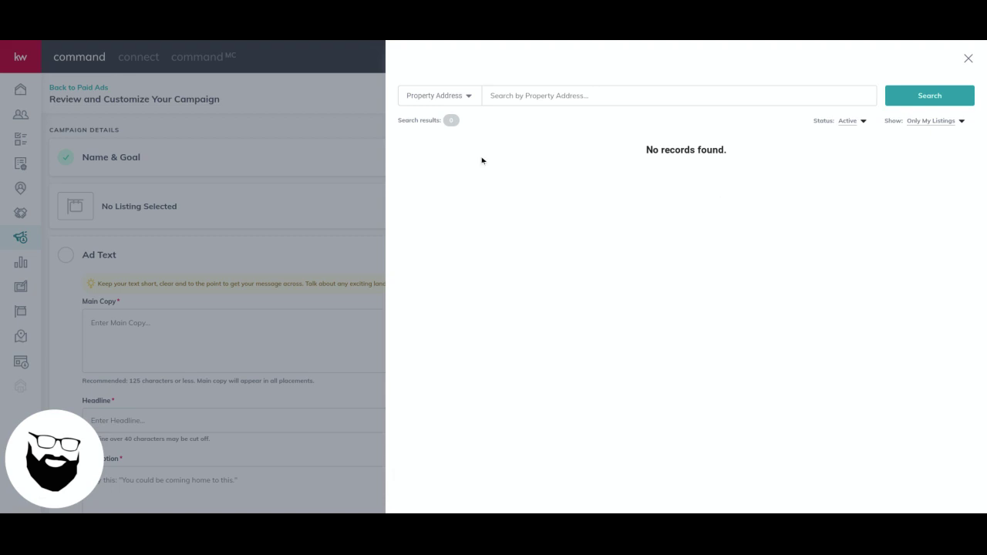
{"action": "left_click", "coordinate": [939, 122]}
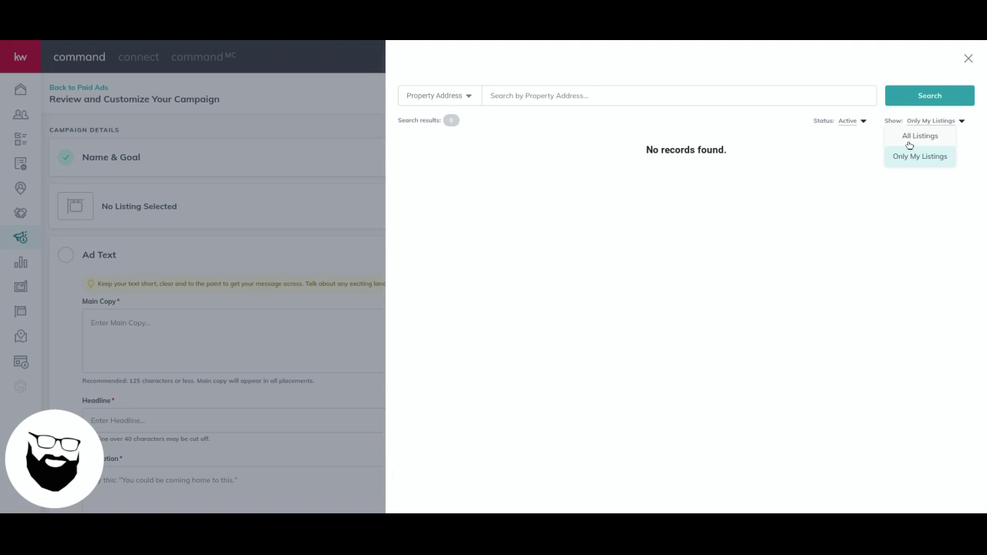
{"action": "left_click", "coordinate": [911, 135]}
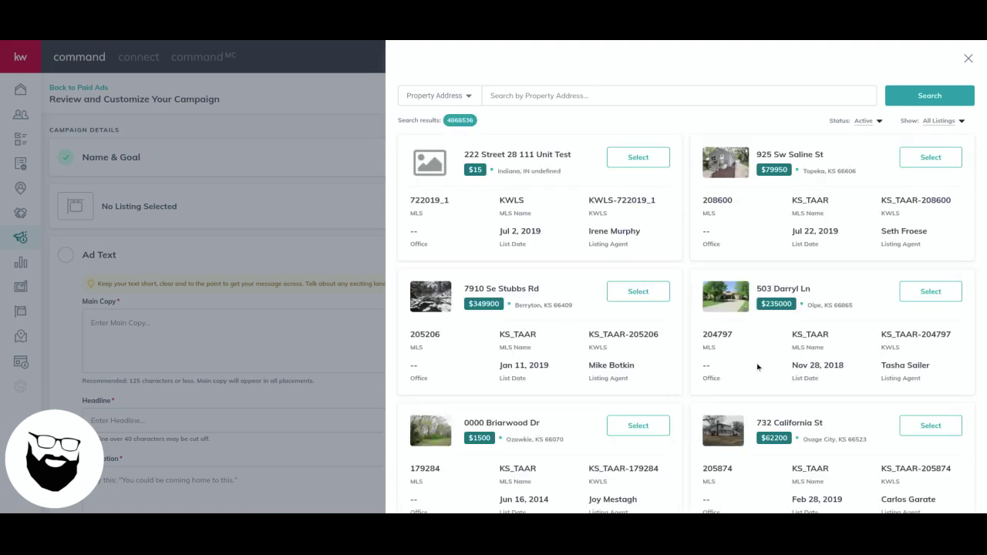
- Search the listings by property address for "clarkston, mi"
{"action": "left_click", "coordinate": [628, 95]}
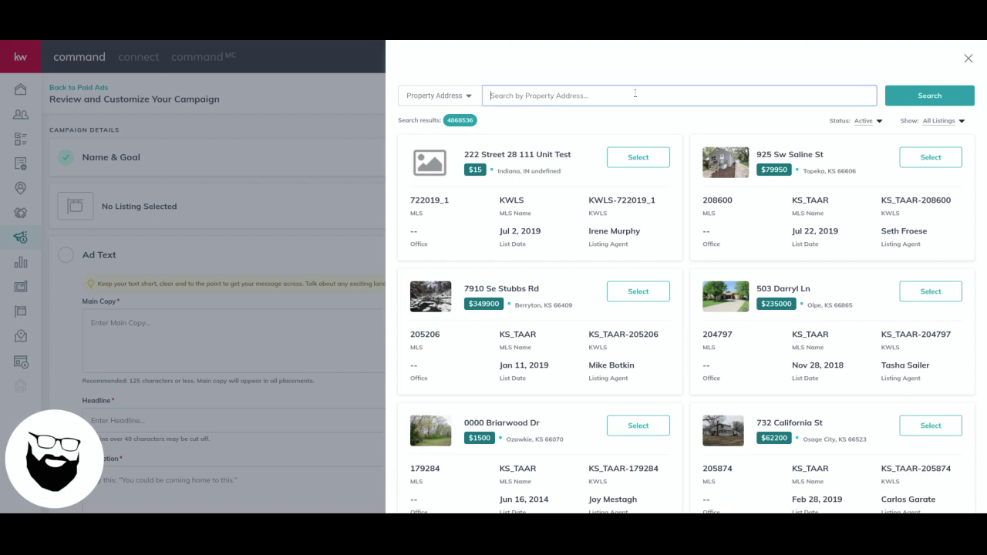
{"action": "left_click", "coordinate": [637, 80]}
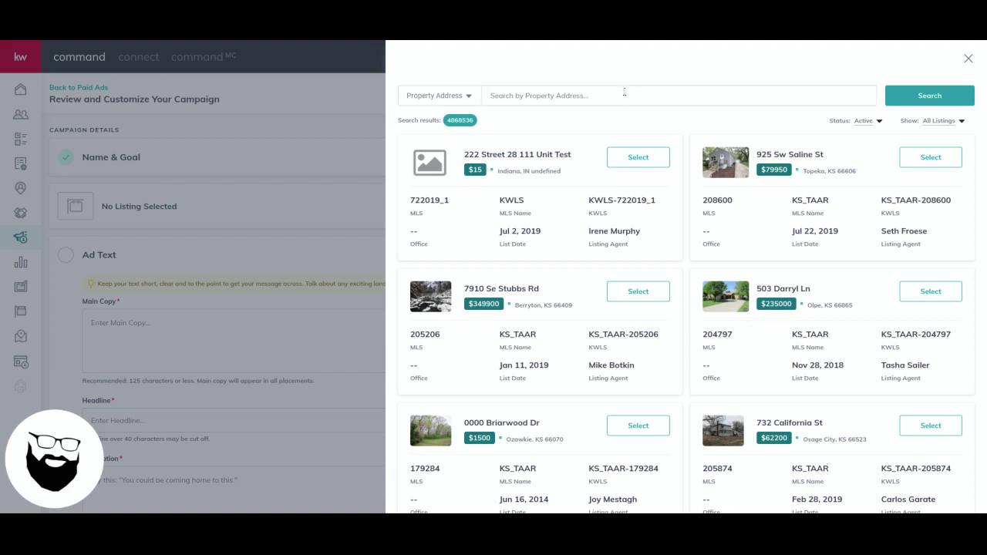
{"action": "left_click", "coordinate": [623, 93]}
{"action": "type", "text": "cla"}
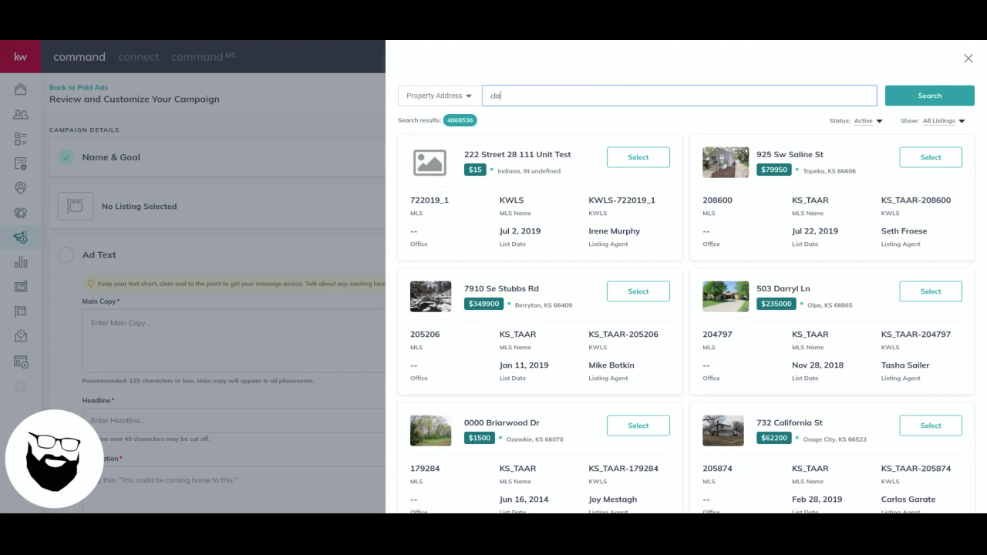
{"action": "type", "text": "rkston, mi"}
{"action": "left_click", "coordinate": [925, 97]}
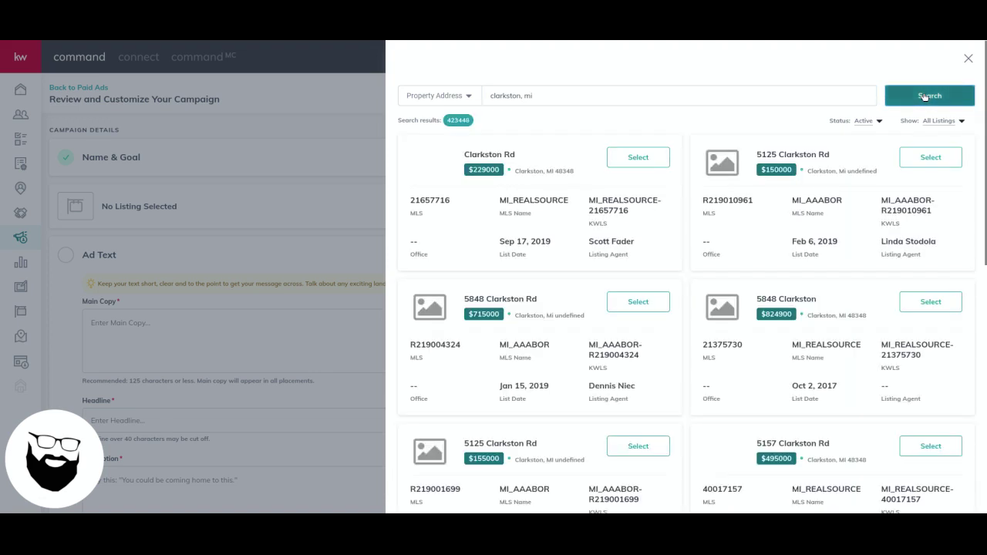
- Select the Clarkston Rd listing priced at $249900 that has a house photo for the campaign
{"action": "scroll", "coordinate": [651, 378], "scroll_direction": "down", "scroll_amount": 5}
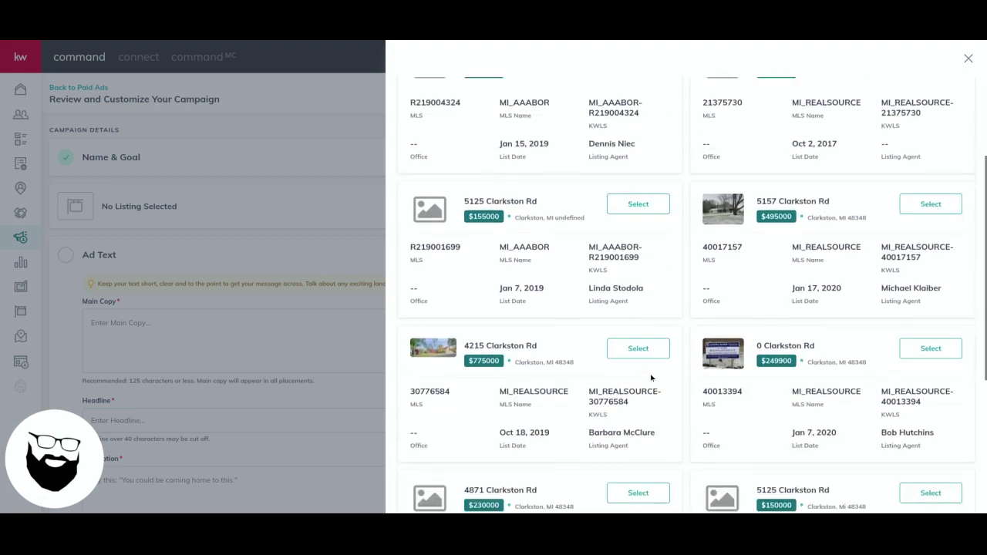
{"action": "scroll", "coordinate": [651, 378], "scroll_direction": "down", "scroll_amount": 6}
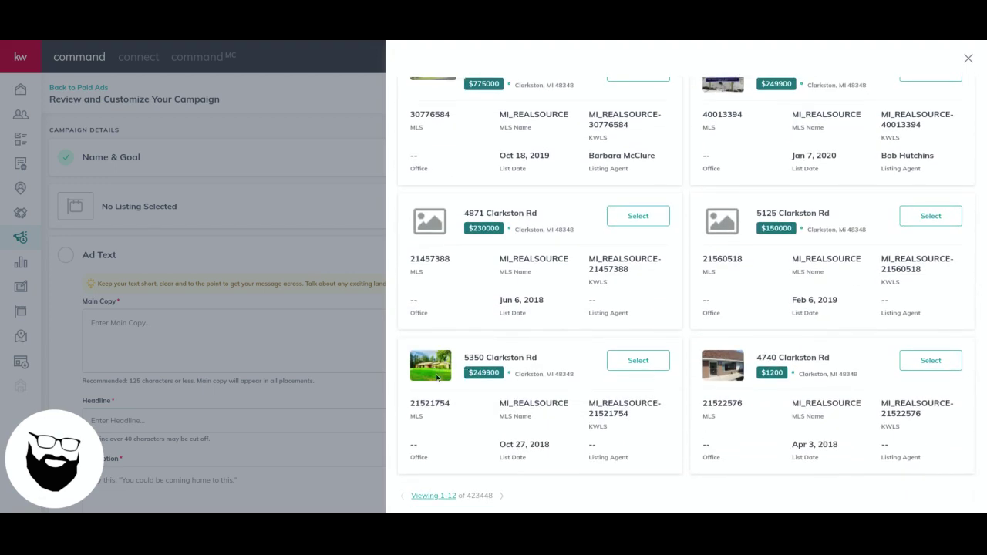
{"action": "left_click", "coordinate": [636, 361]}
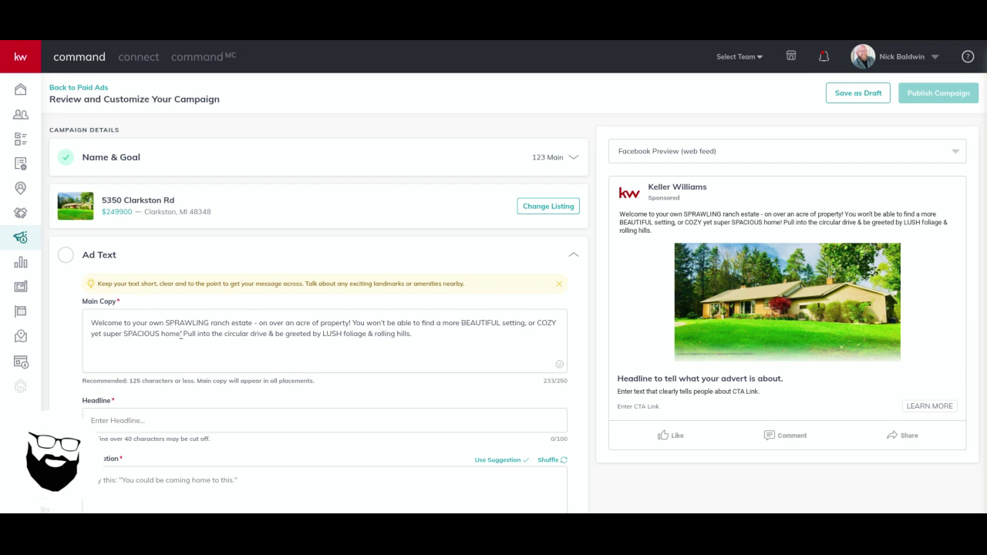
- Delete everything after the first sentence of the main copy, keeping the text up to "on over an acre of property!"
{"action": "triple_click", "coordinate": [196, 324]}
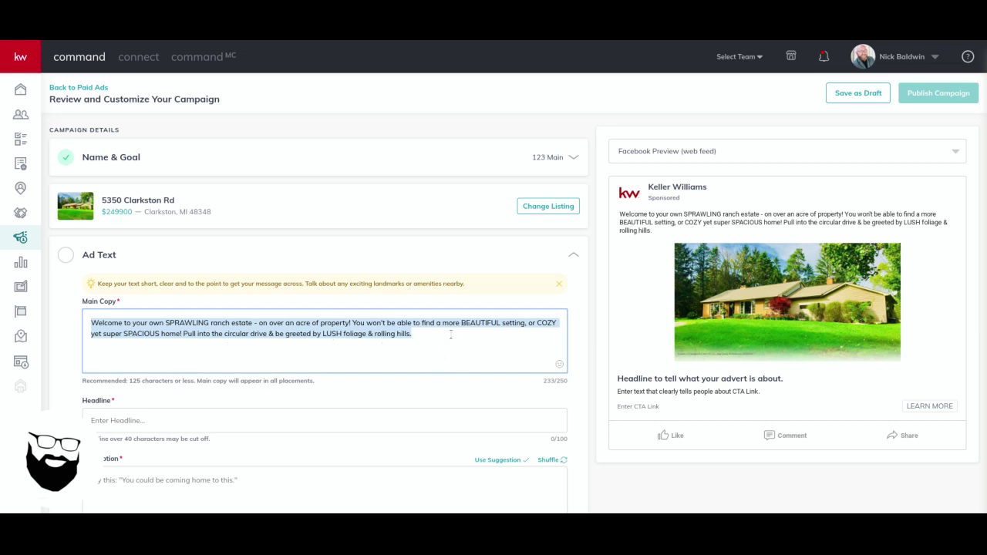
{"action": "left_click", "coordinate": [452, 334]}
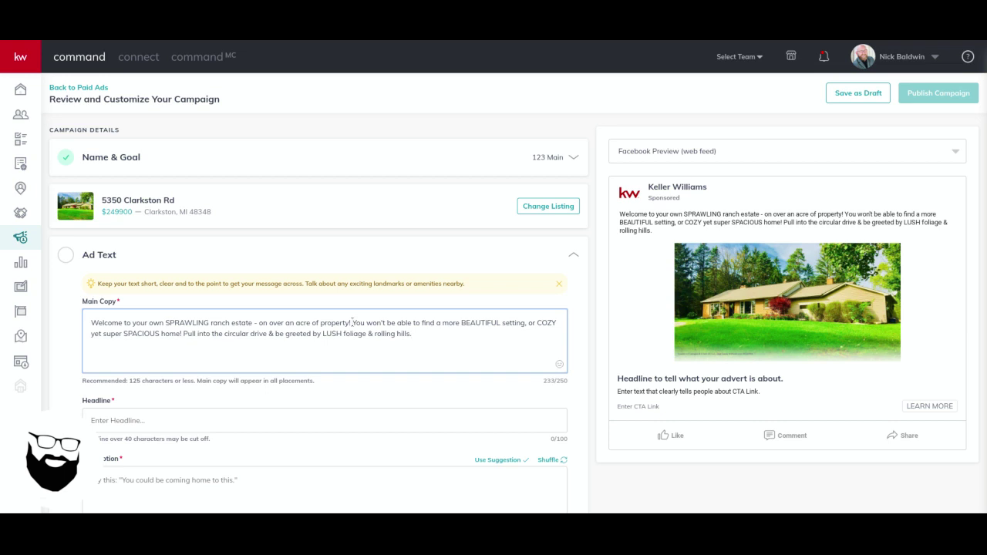
{"action": "left_click_drag", "start_coordinate": [353, 323], "coordinate": [427, 339]}
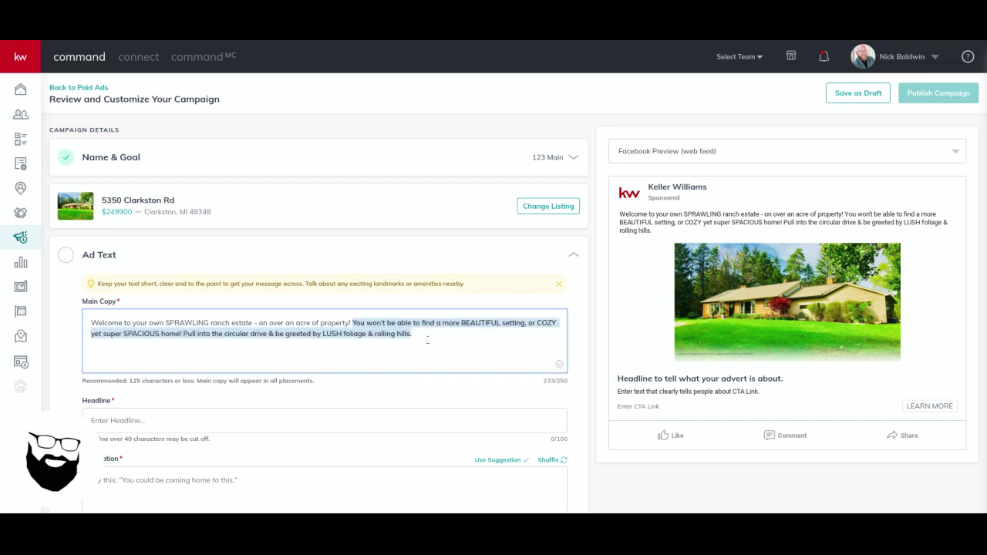
{"action": "key", "text": "BackSpace"}
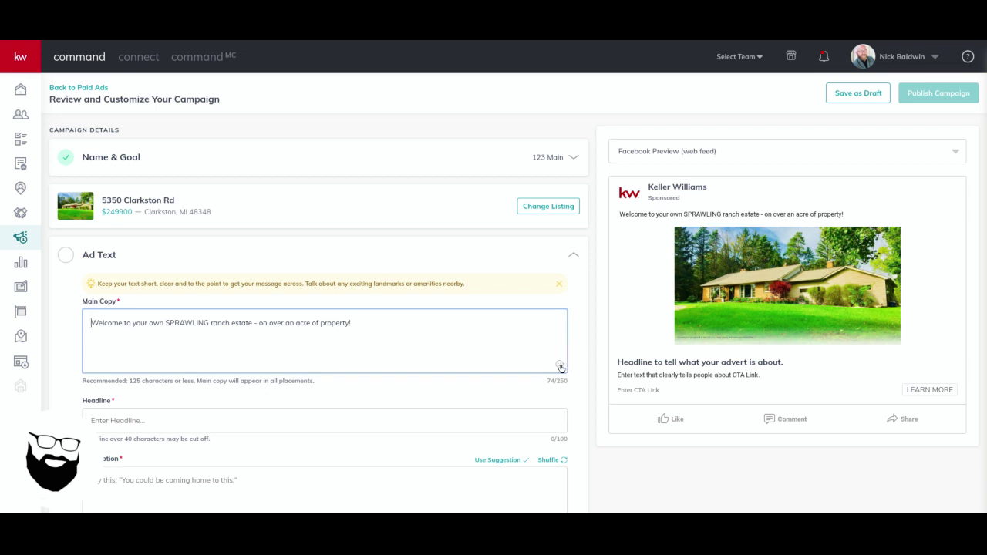
- Find the house-with-garden emoji by searching "house" and place it at the start of the main copy
{"action": "left_click", "coordinate": [560, 365]}
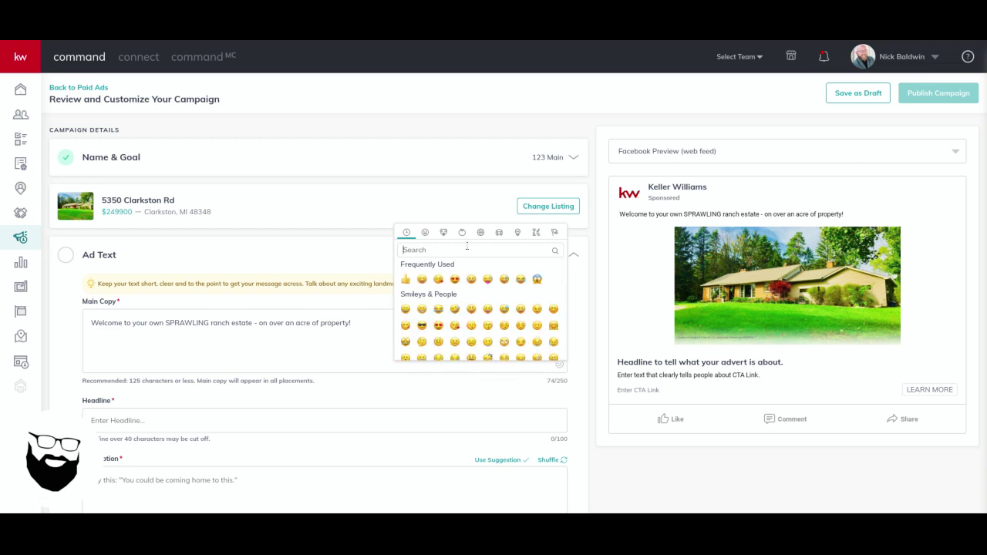
{"action": "type", "text": "house"}
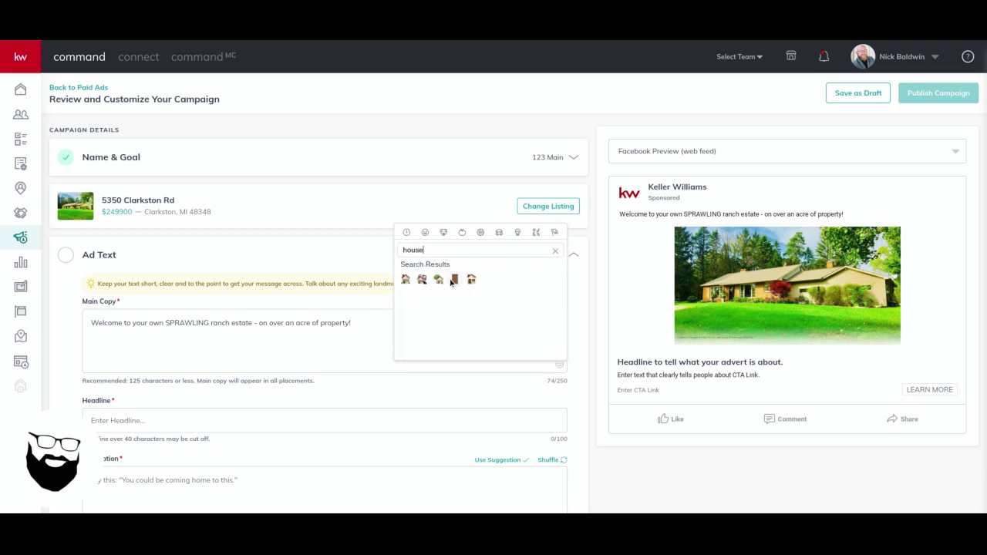
{"action": "left_click", "coordinate": [438, 282]}
{"action": "left_click", "coordinate": [359, 324]}
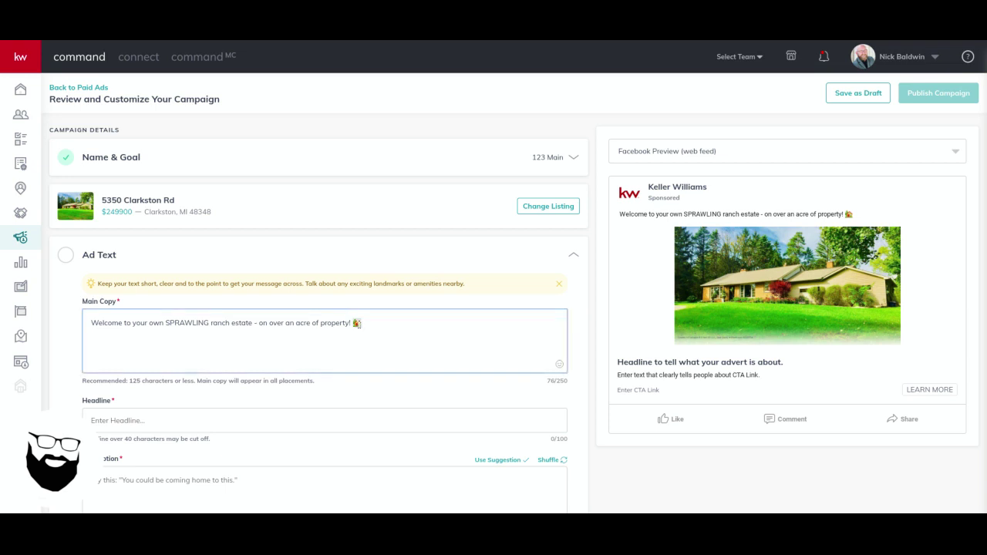
{"action": "key", "text": "BackSpace"}
{"action": "type", "text": "🏡"}
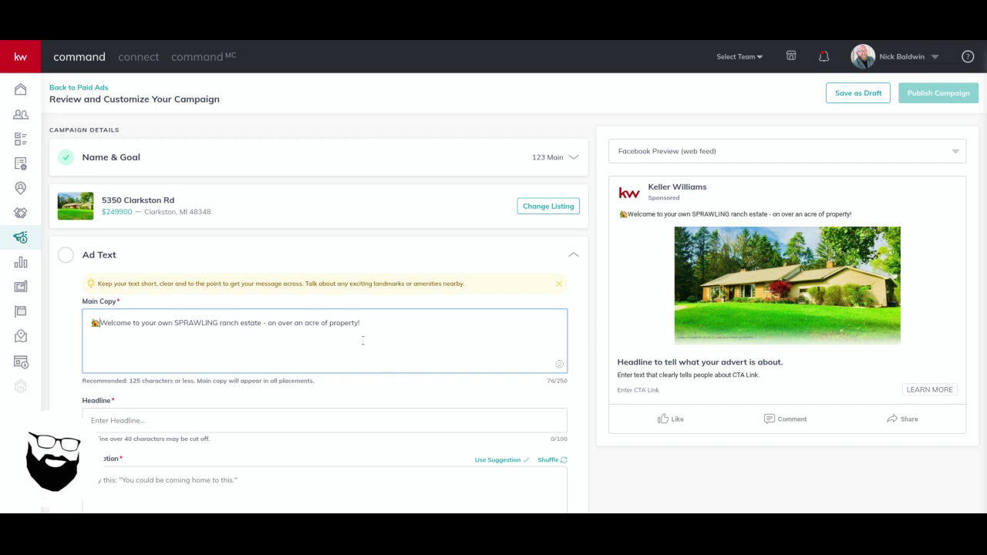
- Append "This won't last long and has lots of amazing updates. Click LEARN MORE for infor, price and photos" to the main copy
{"action": "left_click", "coordinate": [383, 328]}
{"action": "type", "text": "This won'"}
{"action": "type", "text": "t last "}
{"action": "type", "text": "lion"}
{"action": "key", "text": "BackSpace"}
{"action": "key", "text": "BackSpace"}
{"action": "type", "text": "ong"}
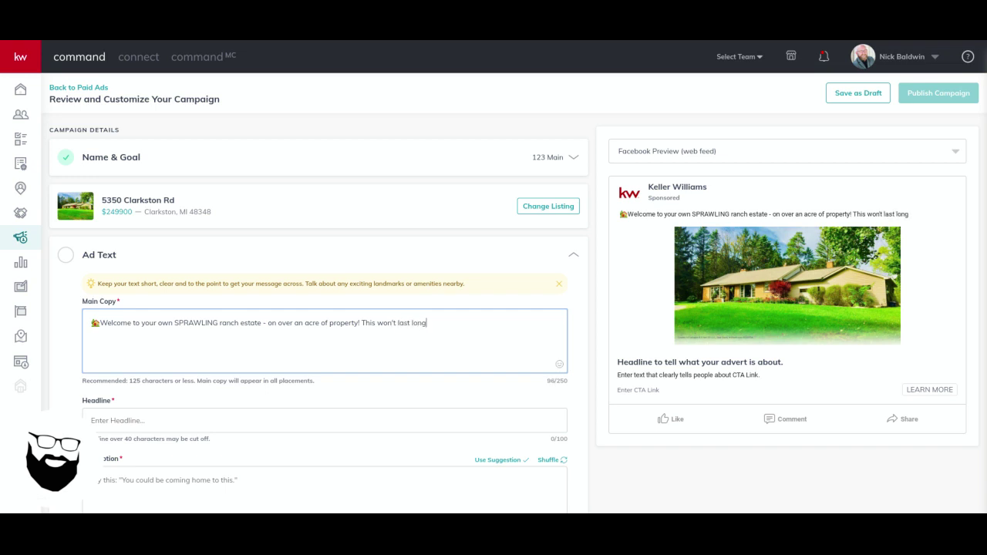
{"action": "type", "text": " and has lots of amazi"}
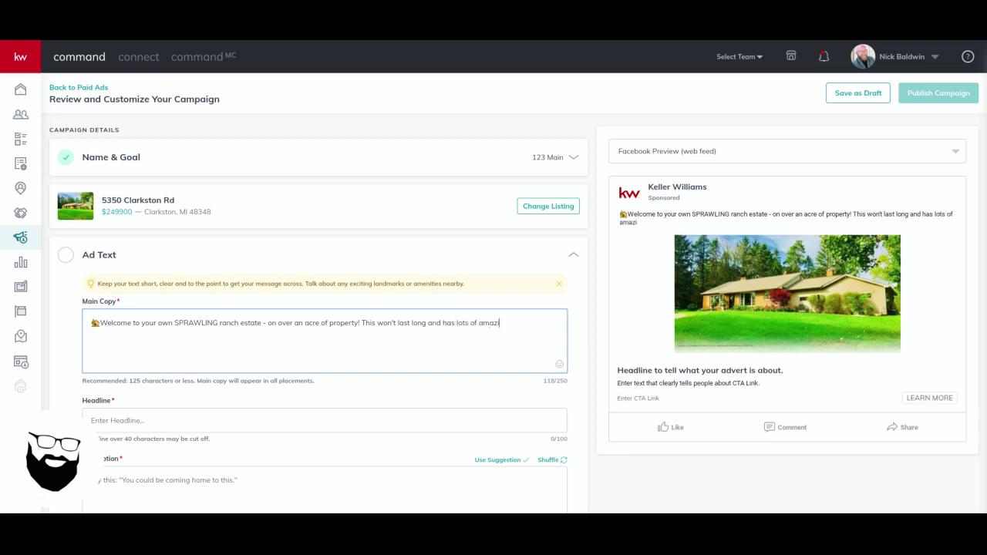
{"action": "type", "text": "ng updates. Click L"}
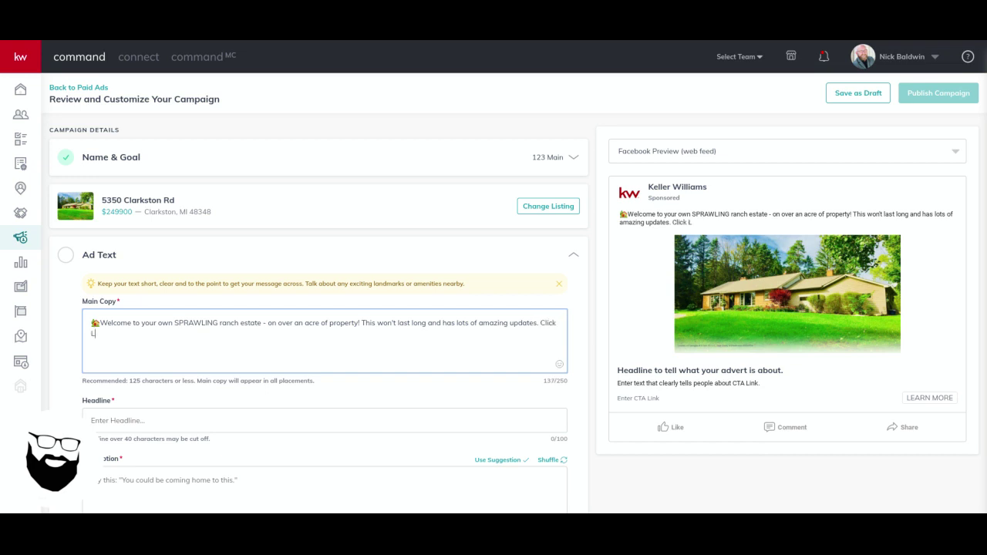
{"action": "type", "text": "EARN MORE for infor"}
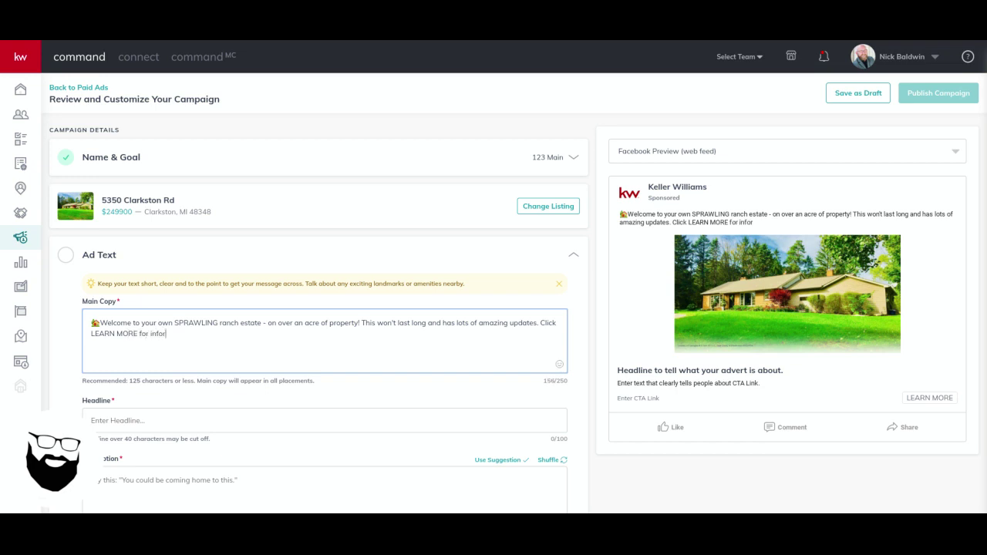
{"action": "type", "text": ", price and photos"}
- Search the emojis for "mag" and add the right-tilted magnifying glass at the end of the main copy
{"action": "left_click", "coordinate": [559, 364]}
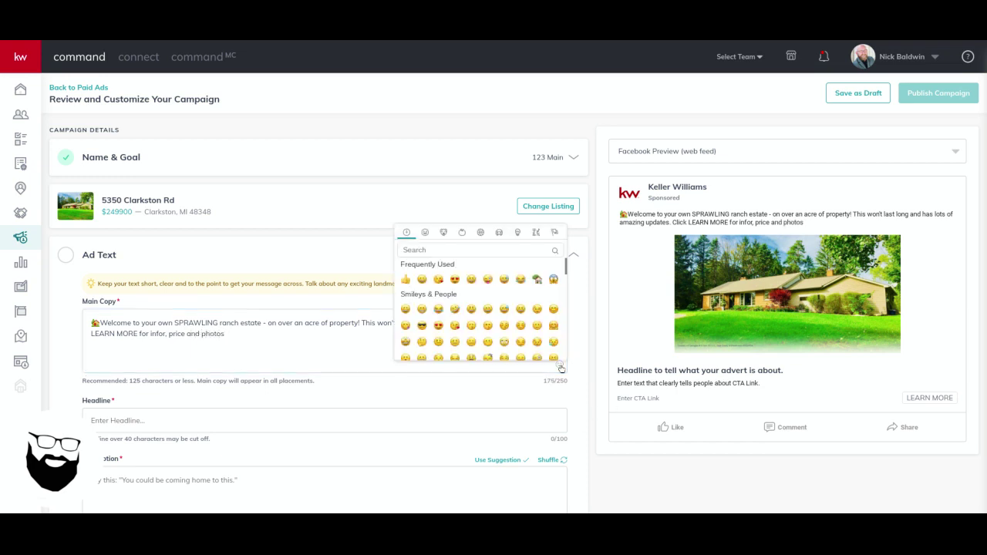
{"action": "left_click", "coordinate": [463, 251]}
{"action": "type", "text": "mag"}
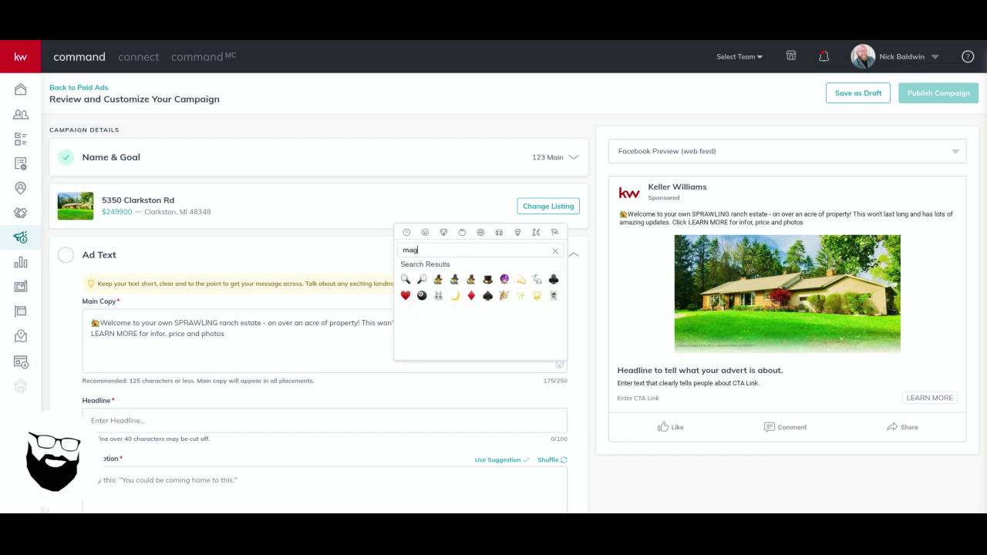
{"action": "left_click", "coordinate": [422, 280]}
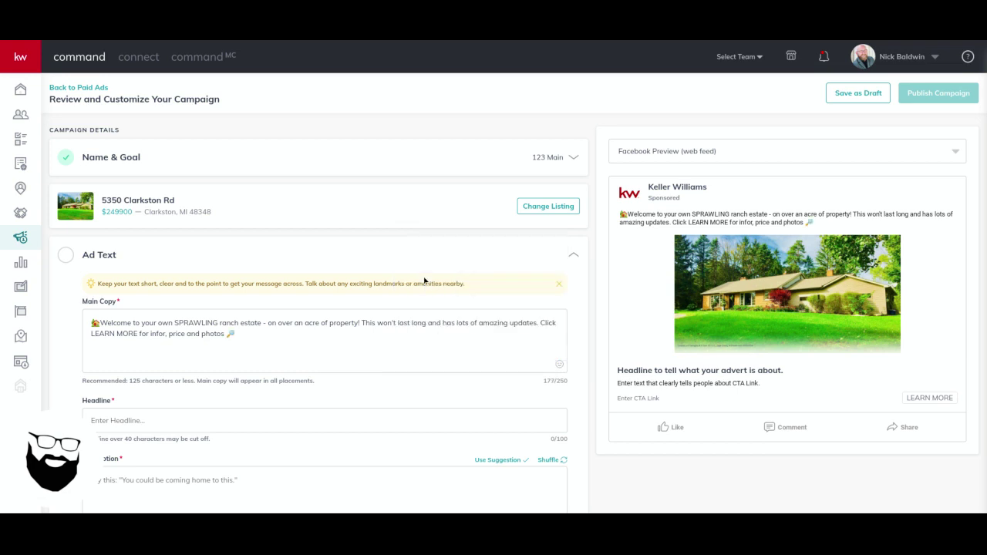
{"action": "left_click", "coordinate": [243, 334]}
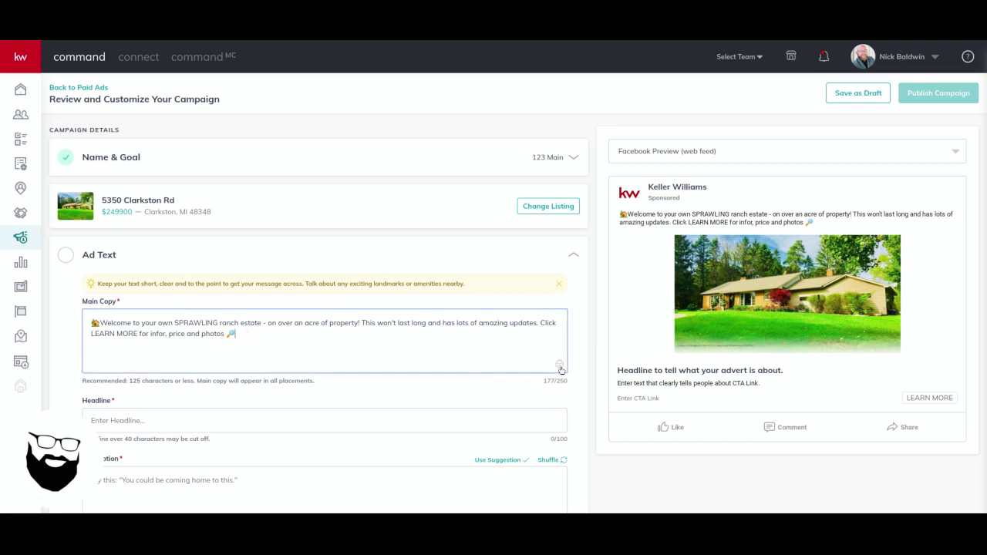
- Search the emojis for "down", add the pointing-down hand after the magnifying glass, and repeat the 🔎👇 pair at the end of the main copy
{"action": "left_click", "coordinate": [560, 367]}
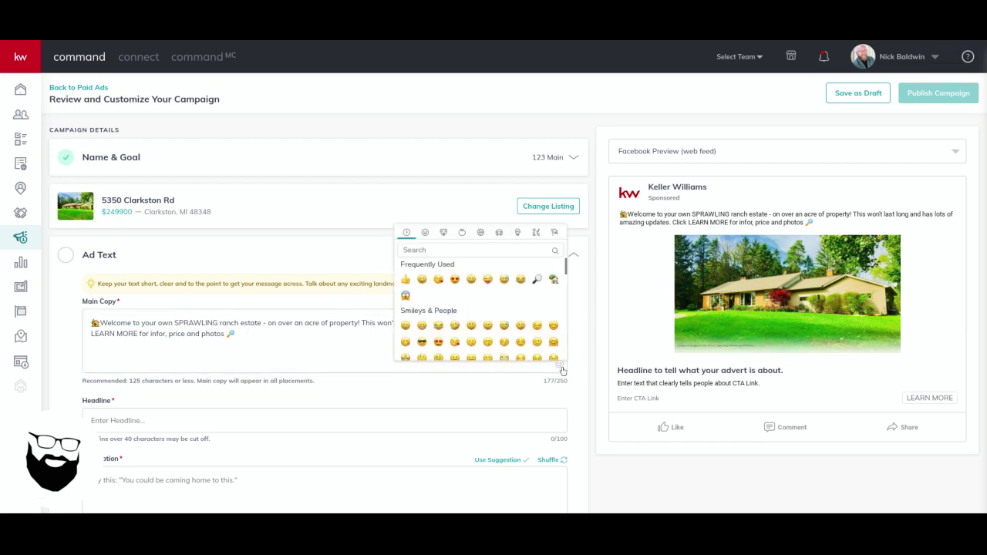
{"action": "left_click", "coordinate": [442, 249]}
{"action": "type", "text": "down"}
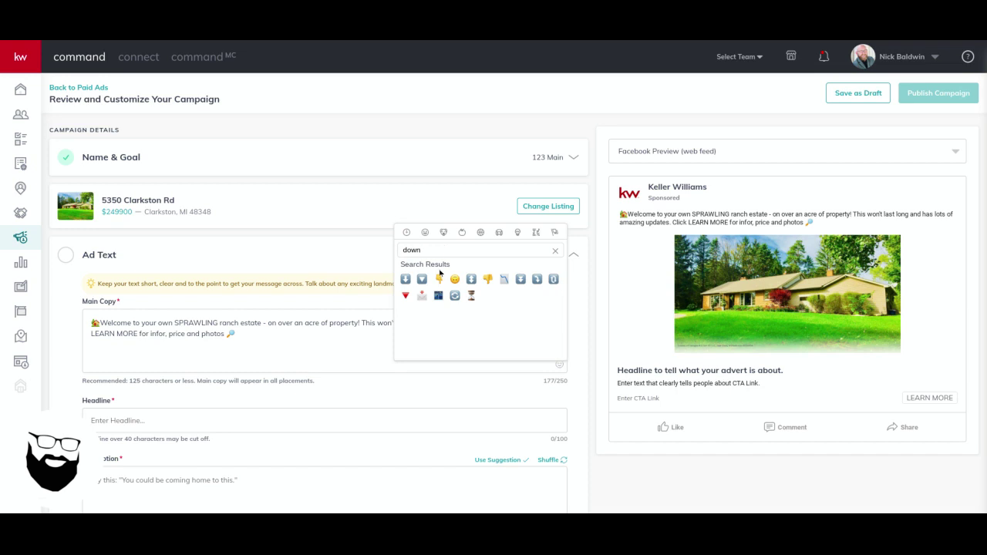
{"action": "left_click", "coordinate": [438, 279]}
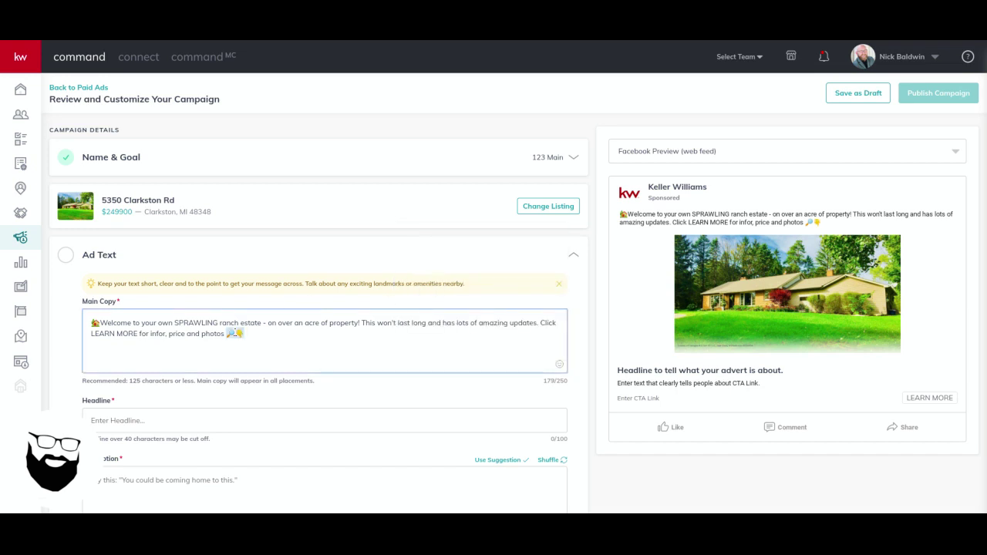
{"action": "left_click", "coordinate": [281, 334]}
{"action": "type", "text": "🔎👇"}
- Enter "Just Listed Ranch in Clarkston" as the ad headline and check it in the Facebook preview
{"action": "scroll", "coordinate": [274, 363], "scroll_direction": "down", "scroll_amount": 2}
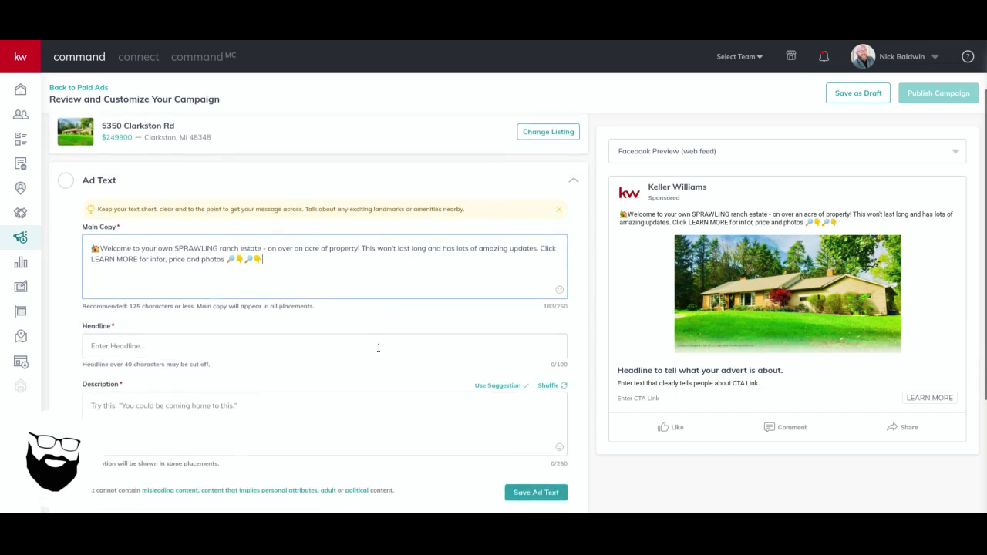
{"action": "left_click", "coordinate": [287, 287]}
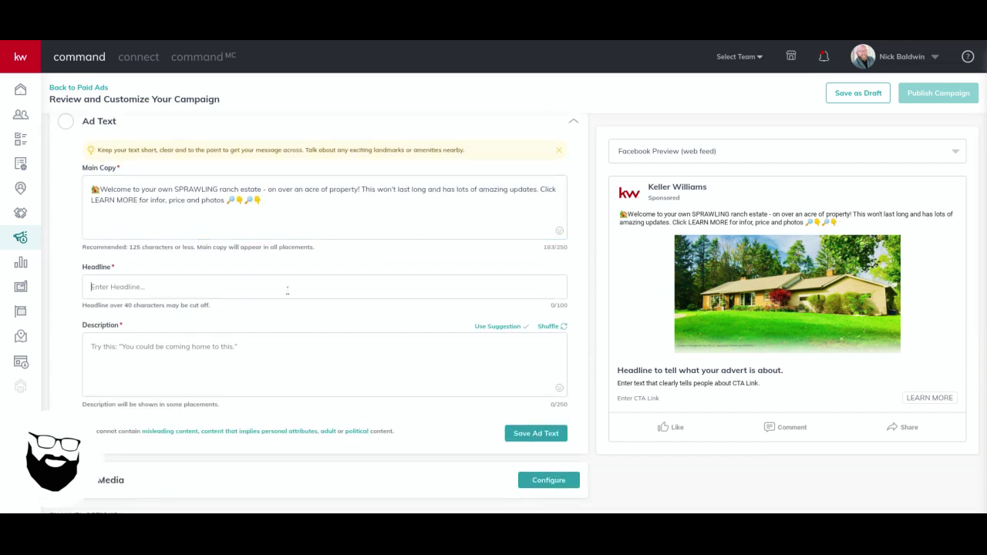
{"action": "type", "text": "Just Listed Ran"}
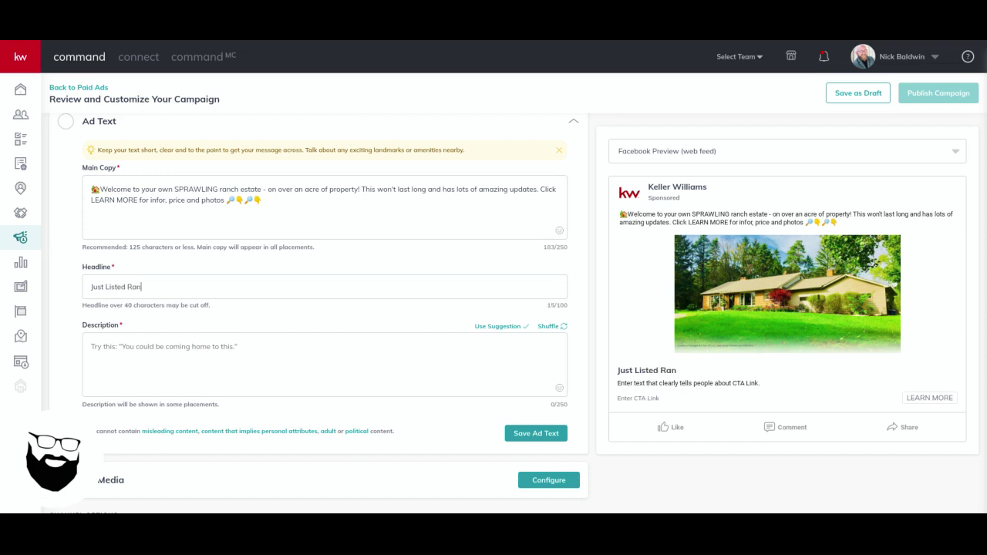
{"action": "type", "text": "ch in Clarkston"}
{"action": "triple_click", "coordinate": [656, 370]}
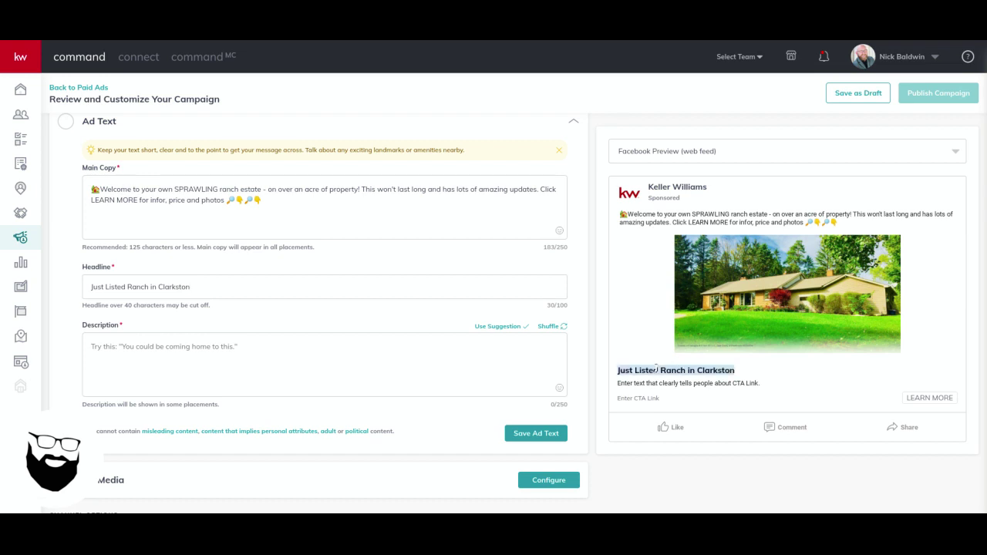
- Shuffle through the suggested descriptions, apply "You could be coming home to this." and save the ad text
{"action": "left_click", "coordinate": [169, 346]}
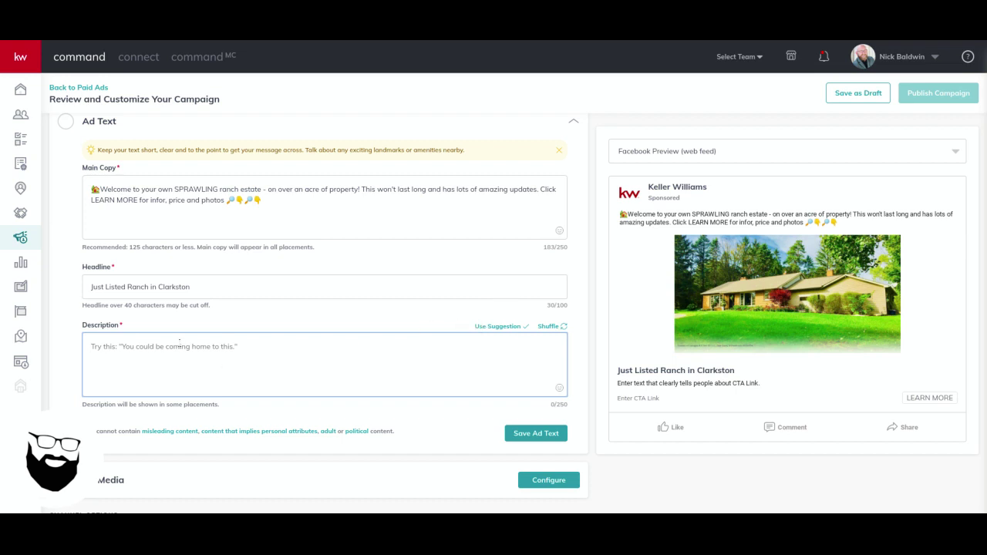
{"action": "left_click", "coordinate": [552, 328]}
{"action": "left_click", "coordinate": [552, 329]}
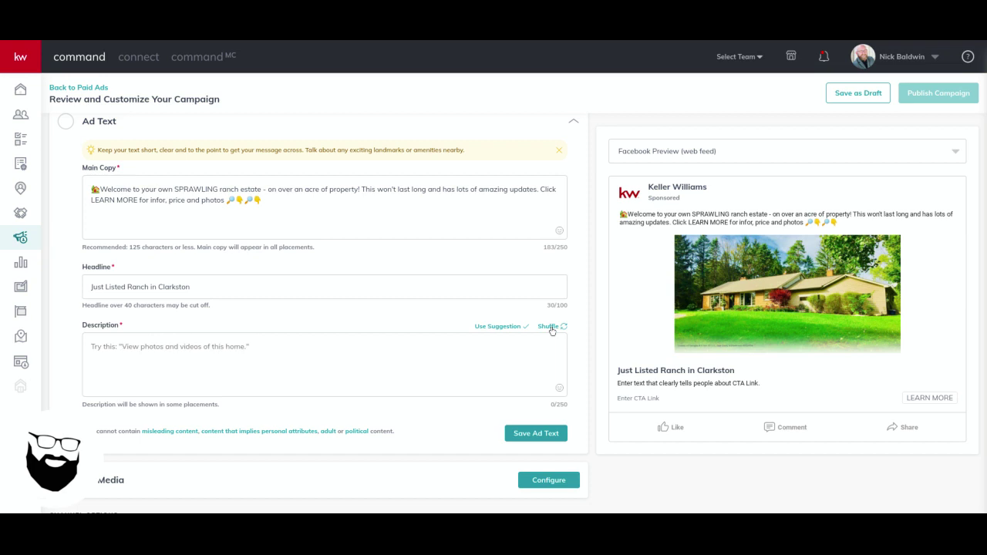
{"action": "left_click", "coordinate": [552, 329]}
{"action": "left_click", "coordinate": [229, 347]}
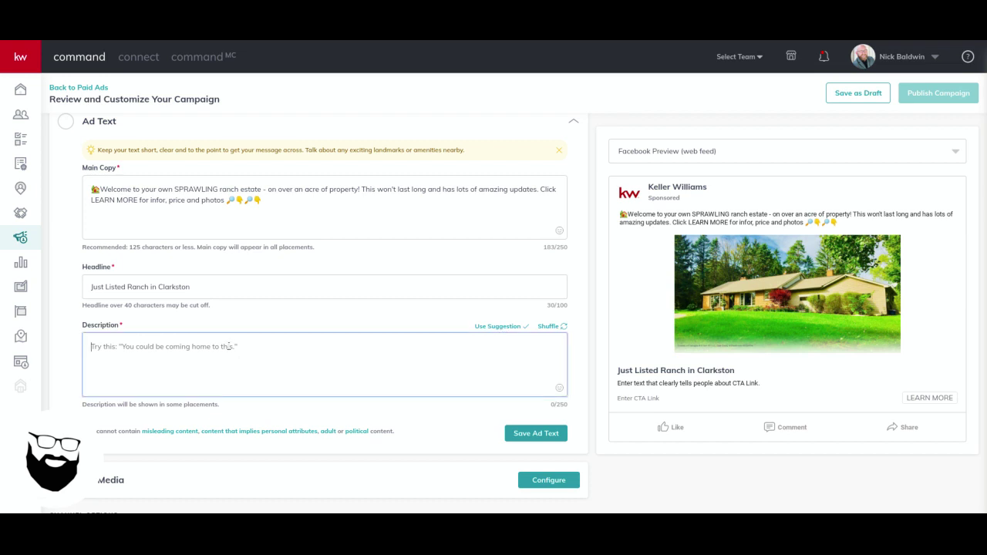
{"action": "left_click", "coordinate": [509, 328]}
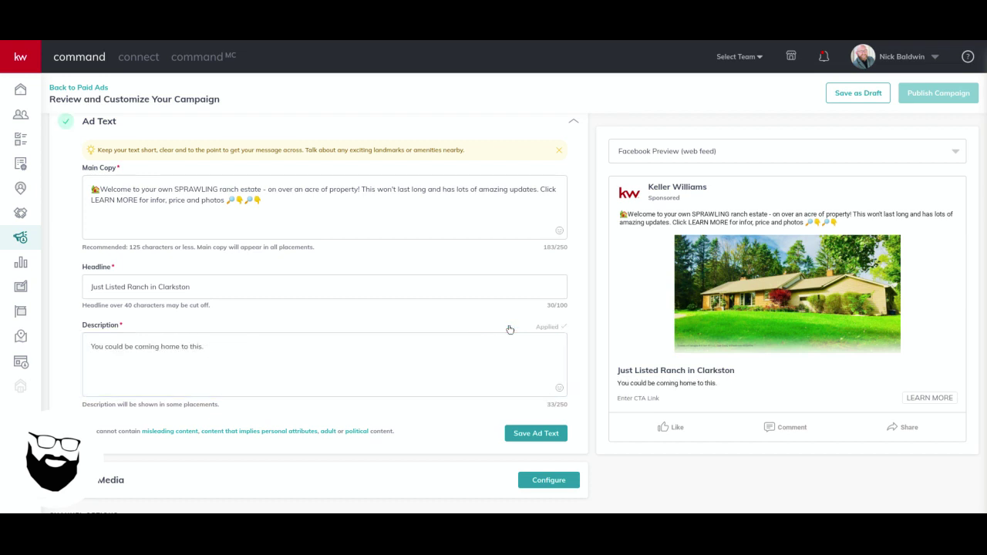
{"action": "scroll", "coordinate": [509, 329], "scroll_direction": "down", "scroll_amount": 3}
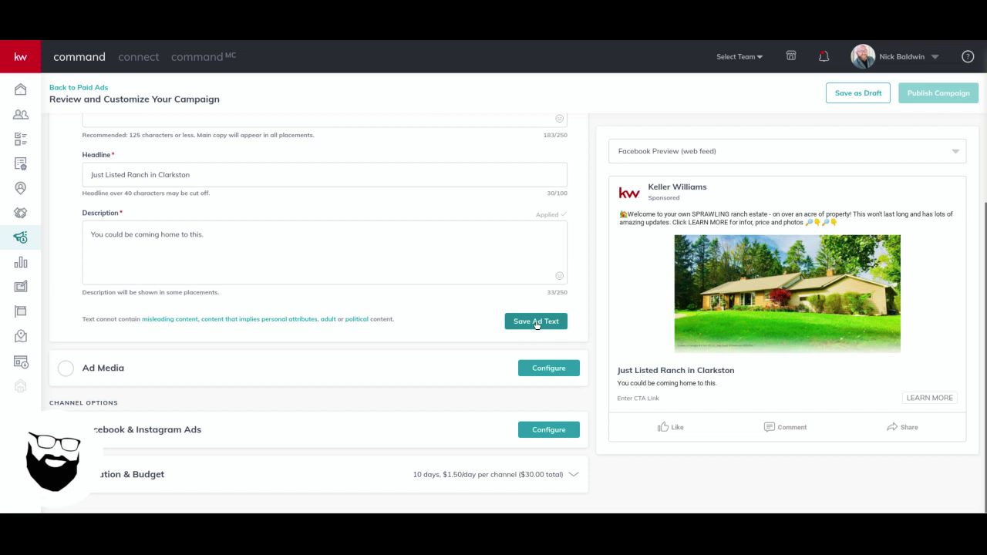
{"action": "left_click", "coordinate": [536, 323]}
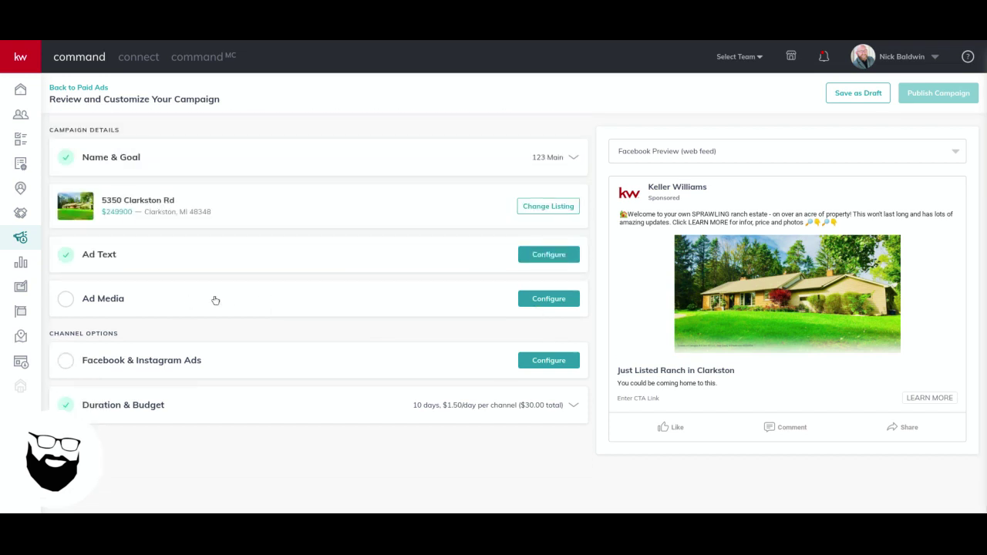
- Configure the ad media by choosing the listing's second photo, the frontal view of the house, and bring it up for cropping
{"action": "left_click", "coordinate": [547, 299]}
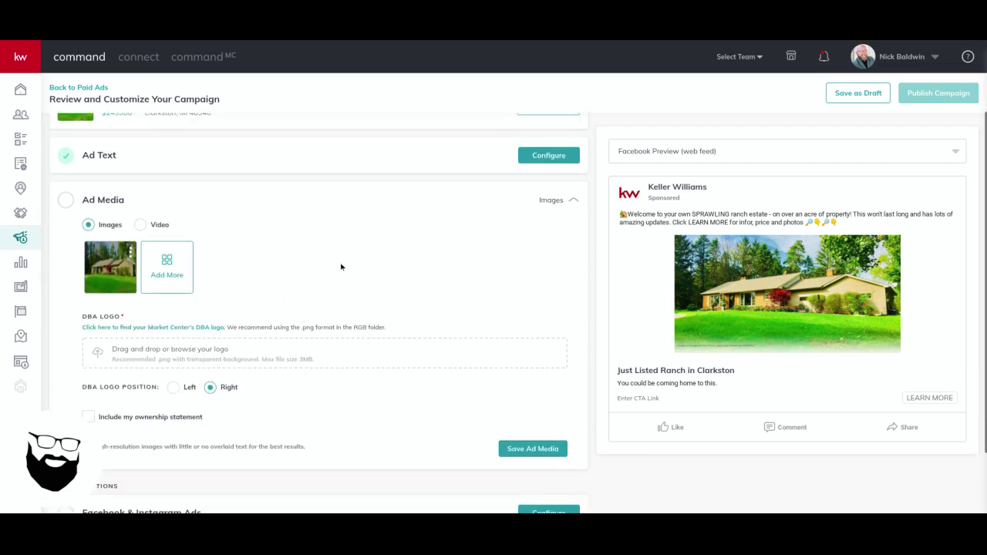
{"action": "left_click", "coordinate": [167, 264]}
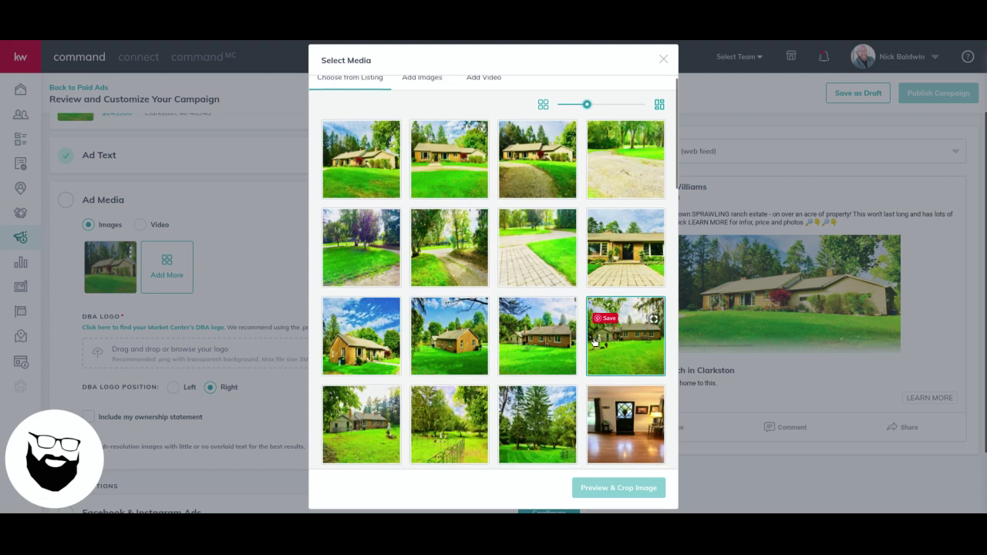
{"action": "scroll", "coordinate": [578, 355], "scroll_direction": "down", "scroll_amount": 3}
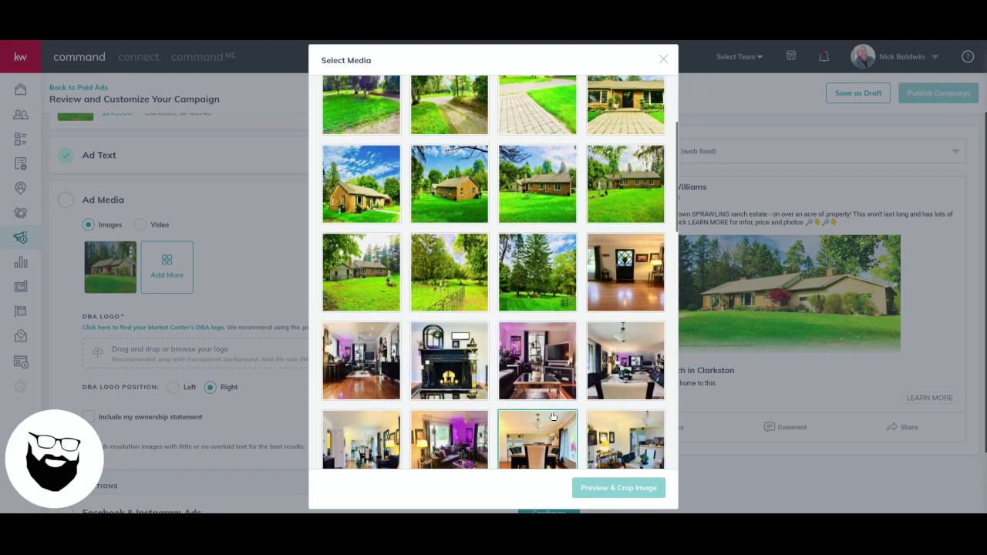
{"action": "scroll", "coordinate": [540, 309], "scroll_direction": "up", "scroll_amount": 5}
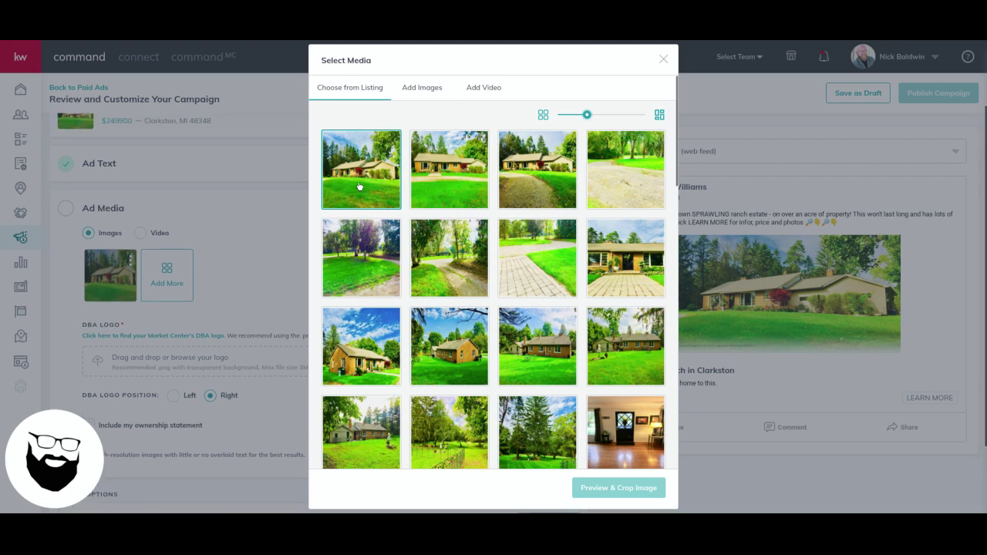
{"action": "left_click", "coordinate": [455, 180]}
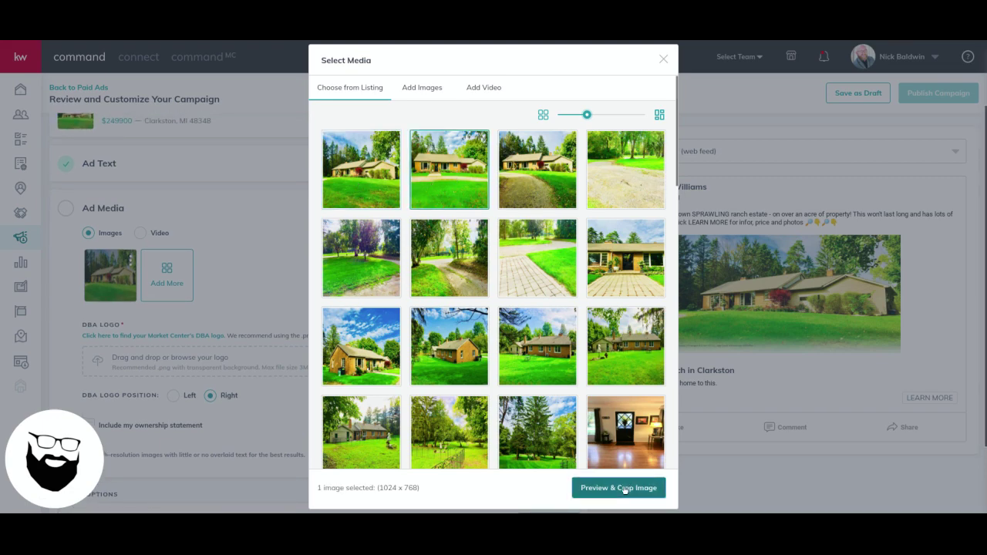
{"action": "left_click", "coordinate": [623, 488]}
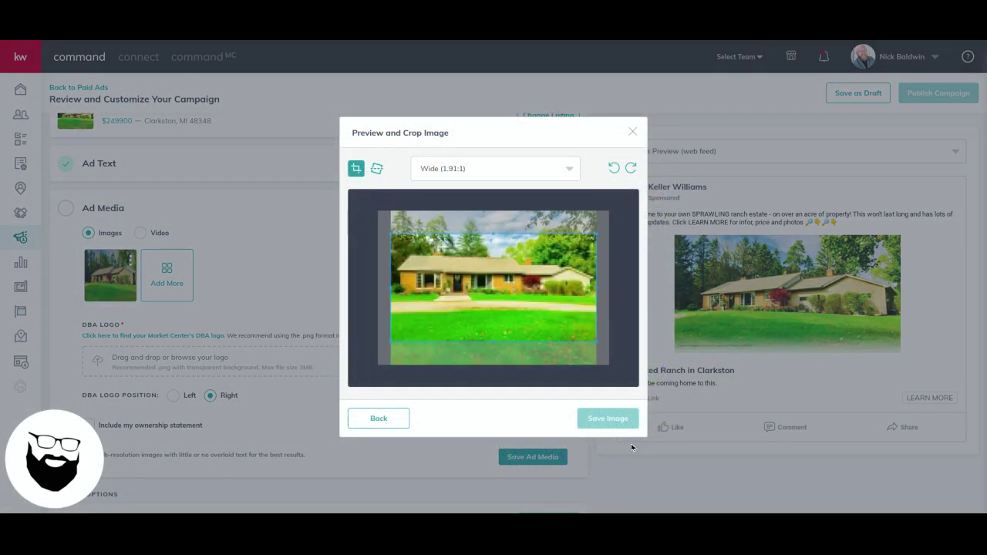
- Try the Square (1:1) and Vertical (4:5) crop ratios on the frontal house photo
{"action": "left_click", "coordinate": [469, 172]}
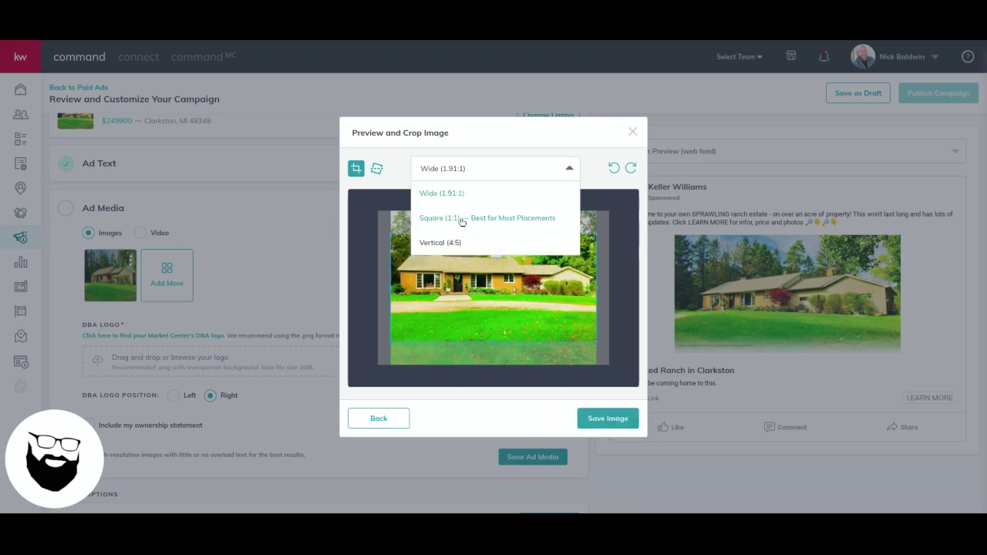
{"action": "left_click", "coordinate": [463, 222]}
{"action": "left_click", "coordinate": [472, 168]}
{"action": "left_click", "coordinate": [454, 243]}
{"action": "left_click", "coordinate": [460, 176]}
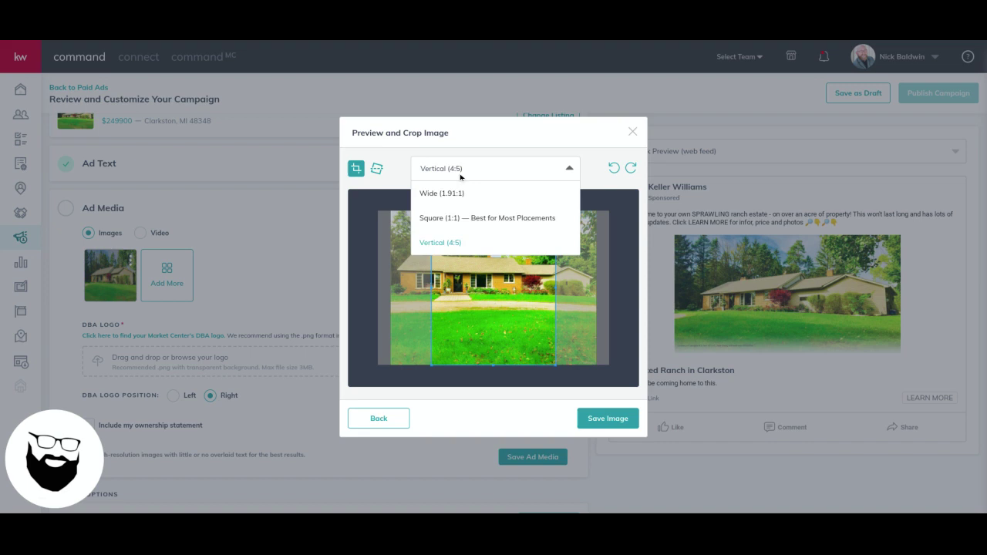
{"action": "left_click", "coordinate": [460, 176]}
- Adjust the crop frame, set the crop ratio to Wide (1.91:1) and save the frontal house photo
{"action": "mouse_move", "coordinate": [473, 272]}
{"action": "left_mouse_down"}
{"action": "mouse_move", "coordinate": [457, 291]}
{"action": "mouse_move", "coordinate": [497, 293]}
{"action": "mouse_move", "coordinate": [481, 281]}
{"action": "left_mouse_up"}
{"action": "left_click", "coordinate": [480, 171]}
{"action": "left_click", "coordinate": [436, 195]}
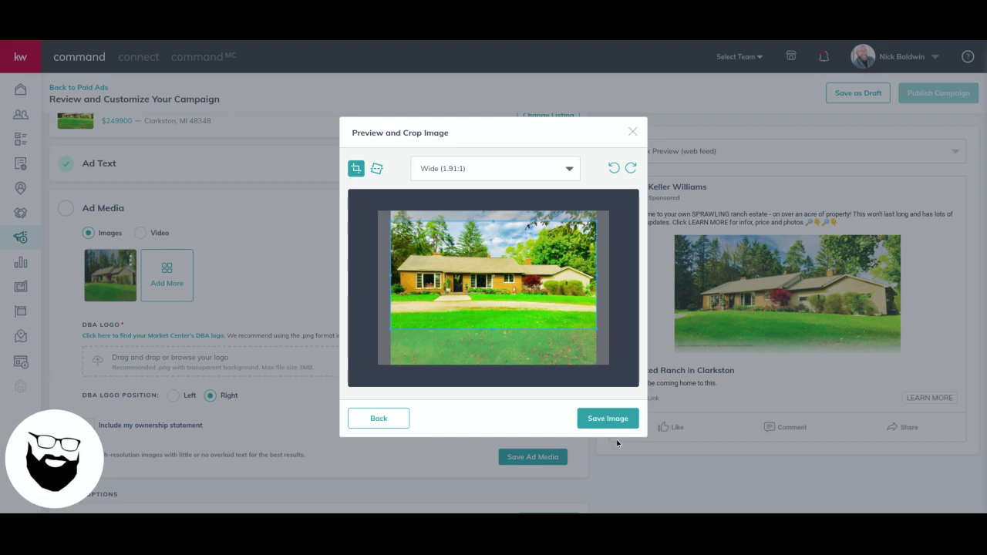
{"action": "left_click", "coordinate": [601, 418]}
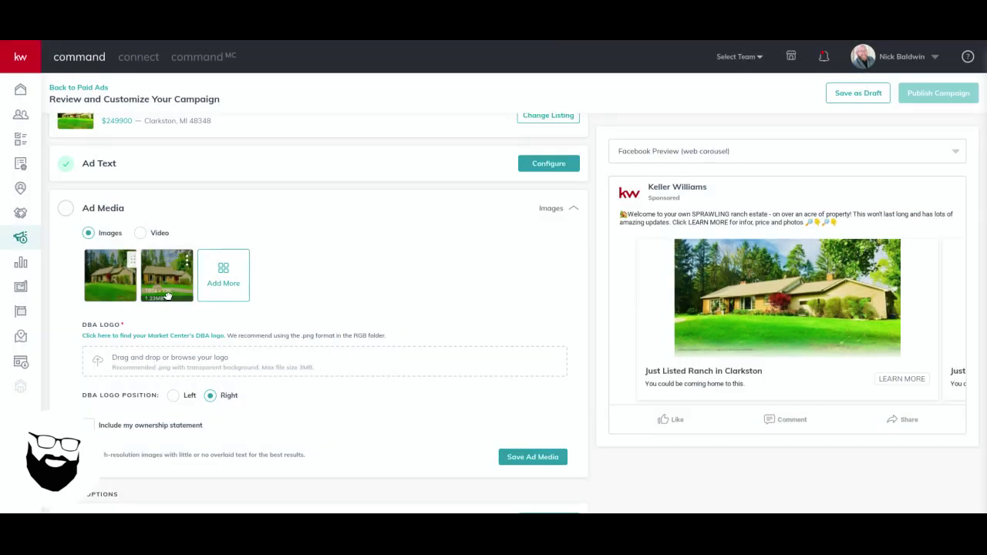
- Move the newly added frontal photo to first place among the ad images and delete the original house photo
{"action": "mouse_move", "coordinate": [169, 276]}
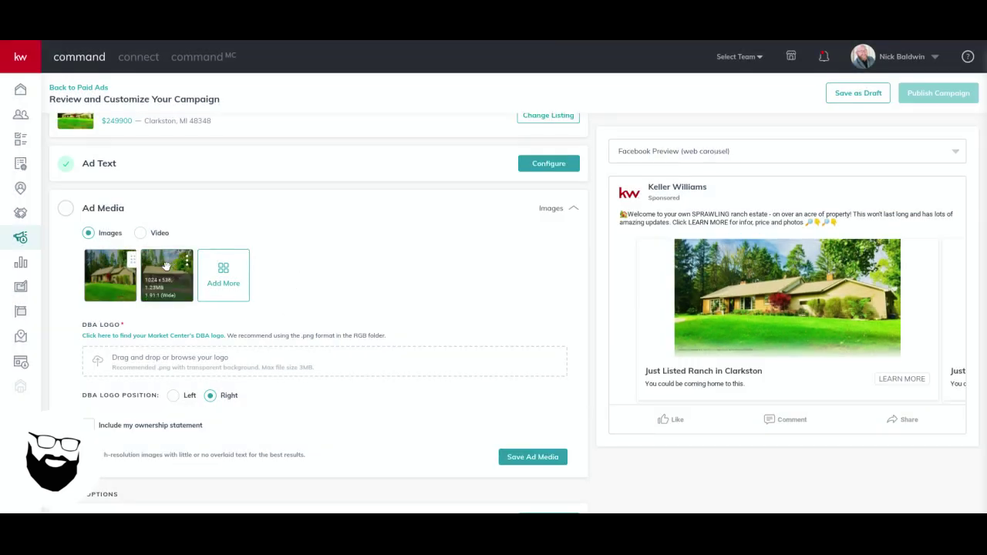
{"action": "left_click_drag", "start_coordinate": [166, 266], "coordinate": [118, 262]}
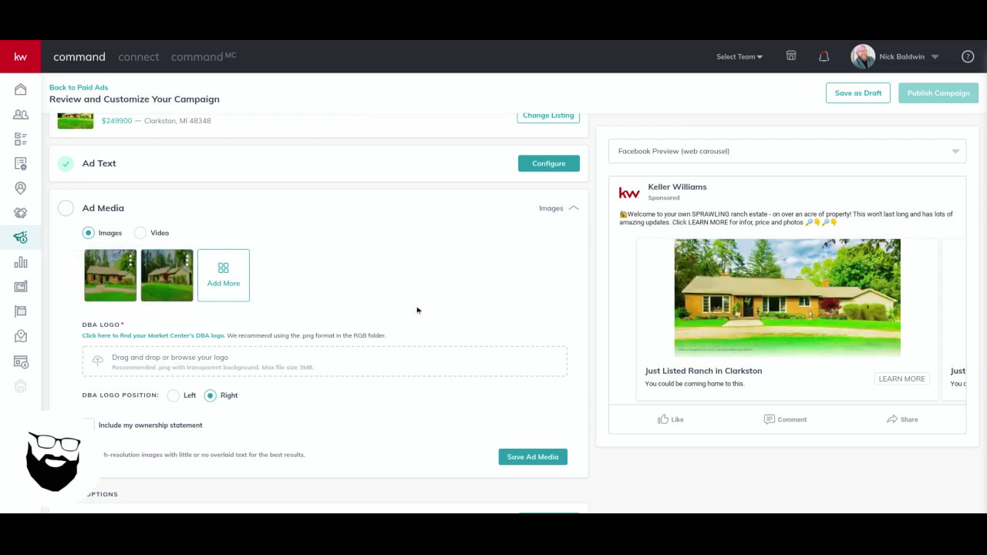
{"action": "mouse_move", "coordinate": [163, 266]}
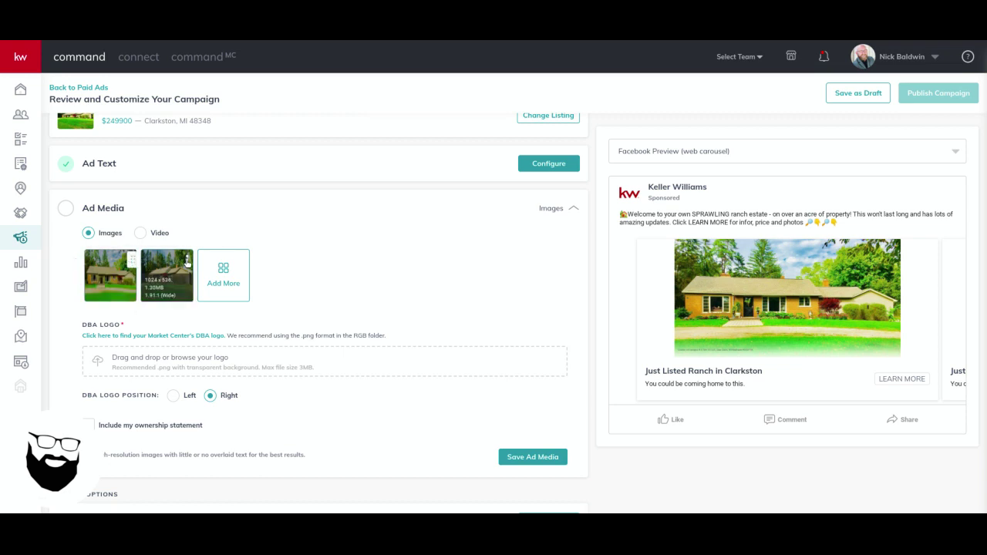
{"action": "left_click", "coordinate": [186, 262]}
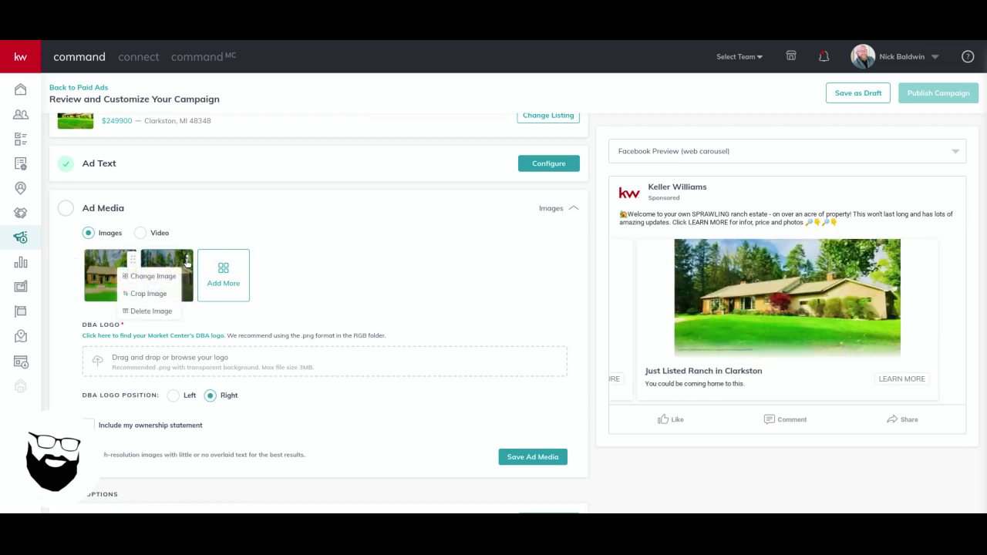
{"action": "left_click", "coordinate": [155, 311]}
- Add the listing's dining room photo with the view into the living room, crop it to Vertical (4:5) and save it
{"action": "left_click", "coordinate": [168, 278]}
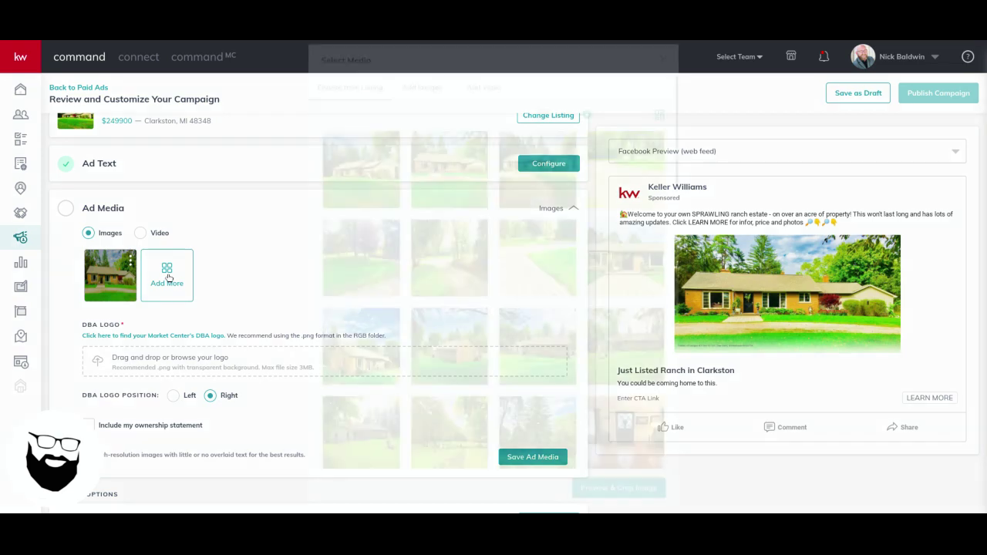
{"action": "scroll", "coordinate": [544, 353], "scroll_direction": "down", "scroll_amount": 2}
{"action": "scroll", "coordinate": [544, 353], "scroll_direction": "down", "scroll_amount": 3}
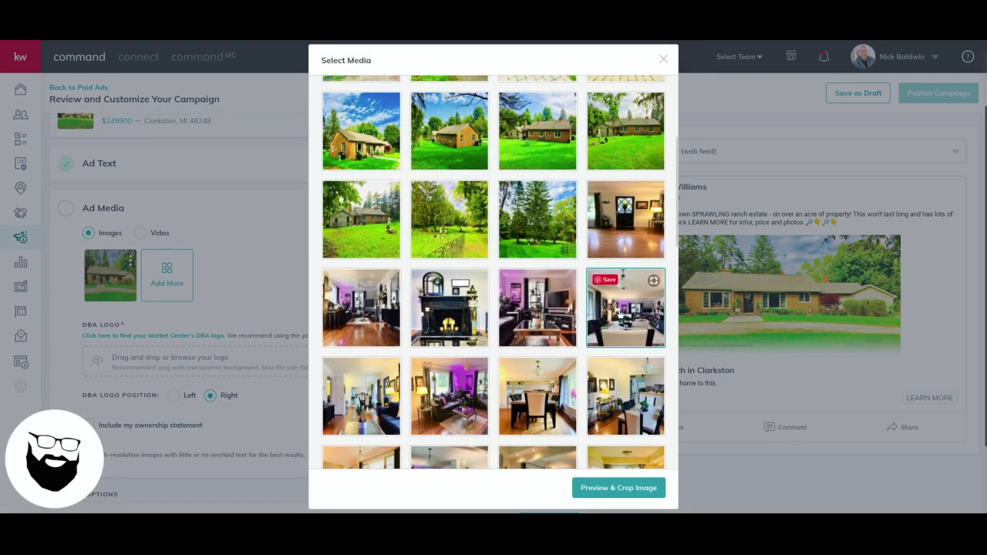
{"action": "left_click", "coordinate": [653, 309]}
{"action": "left_click", "coordinate": [606, 489]}
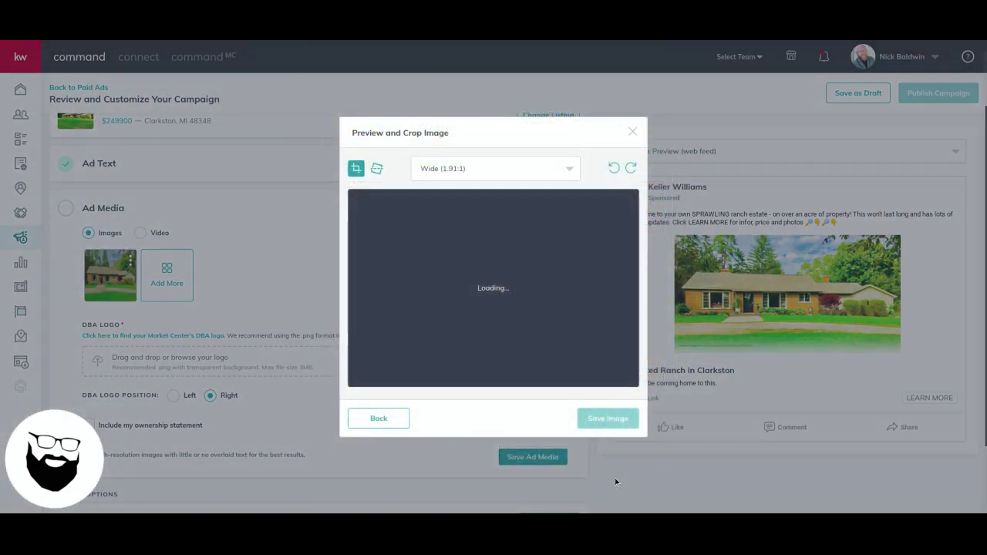
{"action": "left_click", "coordinate": [482, 170]}
{"action": "left_click", "coordinate": [476, 243]}
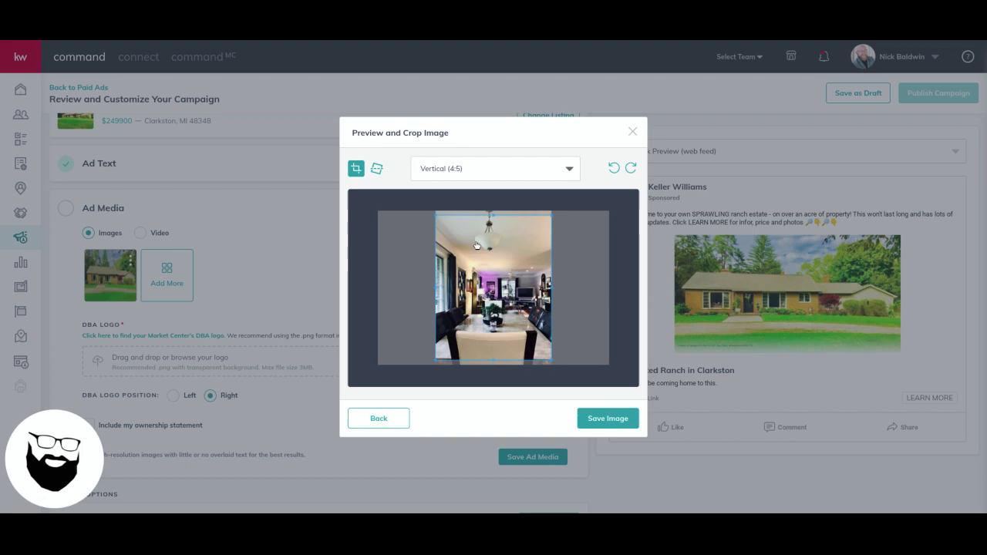
{"action": "left_click", "coordinate": [607, 419]}
- Select the listing's bathroom photo with the pedestal sink as another ad image and open it for cropping
{"action": "left_click", "coordinate": [220, 269]}
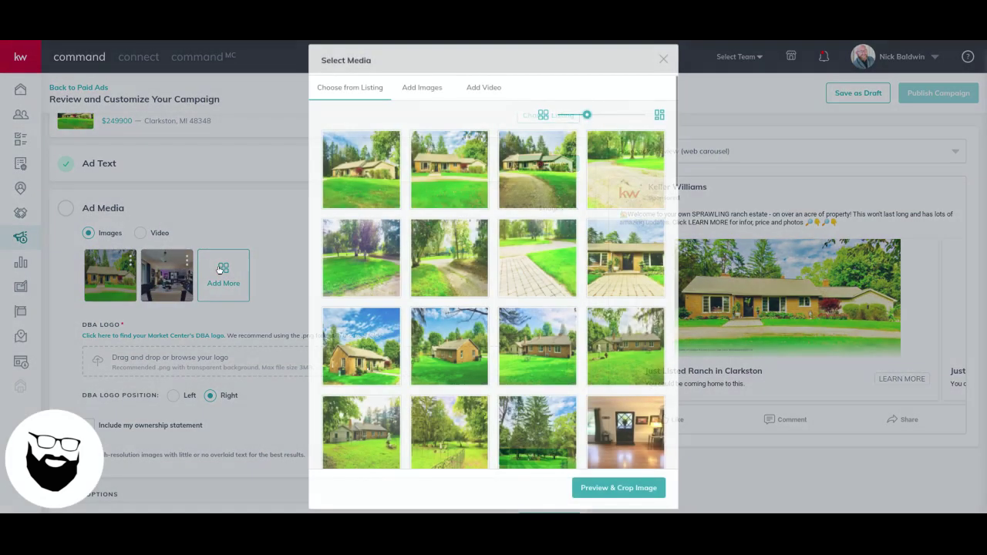
{"action": "scroll", "coordinate": [566, 372], "scroll_direction": "down", "scroll_amount": 5}
{"action": "scroll", "coordinate": [569, 372], "scroll_direction": "down", "scroll_amount": 3}
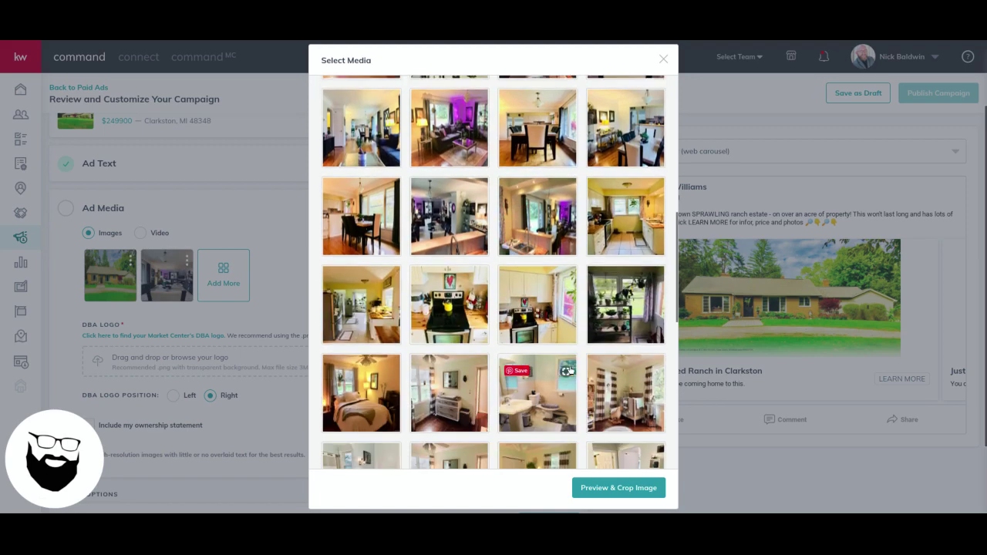
{"action": "left_click", "coordinate": [522, 378]}
{"action": "scroll", "coordinate": [522, 378], "scroll_direction": "down", "scroll_amount": 1}
{"action": "scroll", "coordinate": [522, 378], "scroll_direction": "down", "scroll_amount": 1}
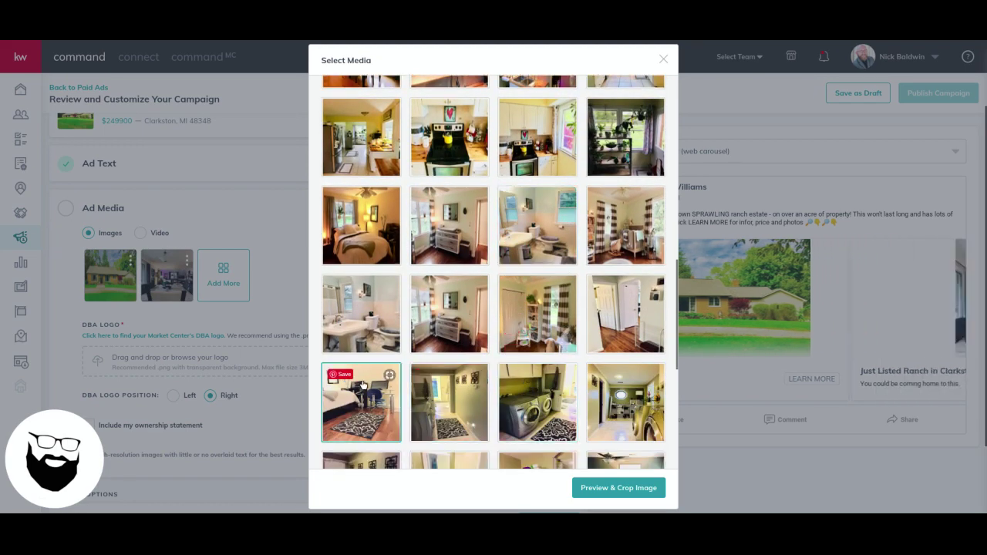
{"action": "left_click", "coordinate": [620, 487]}
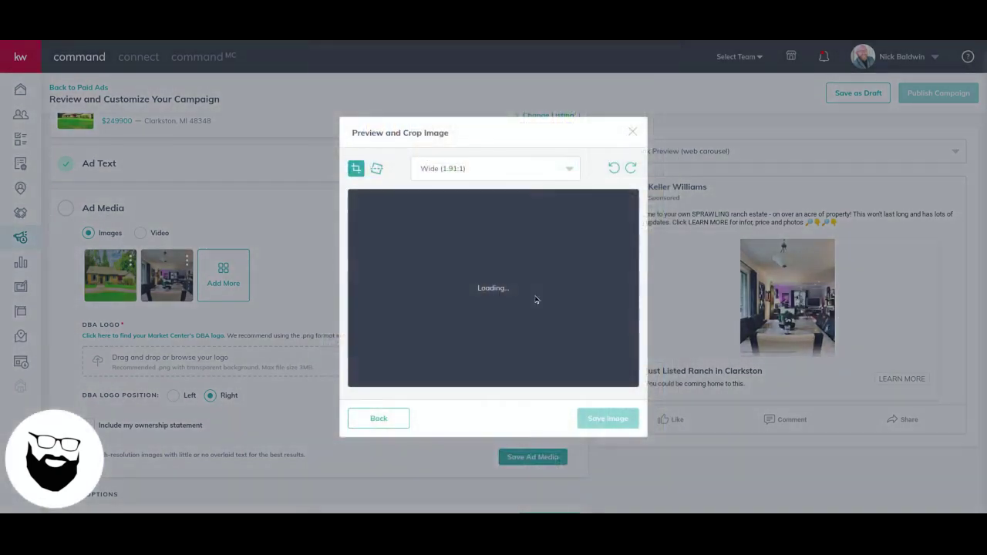
- Set the bathroom photo's crop ratio to Vertical (4:5) and save the image
{"action": "left_click", "coordinate": [501, 166]}
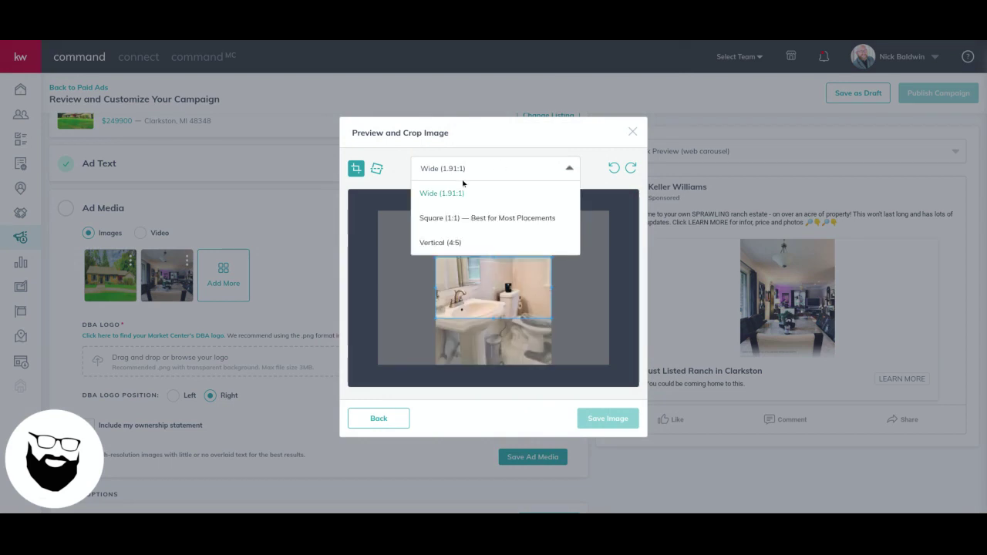
{"action": "left_click", "coordinate": [449, 220]}
{"action": "left_click", "coordinate": [481, 174]}
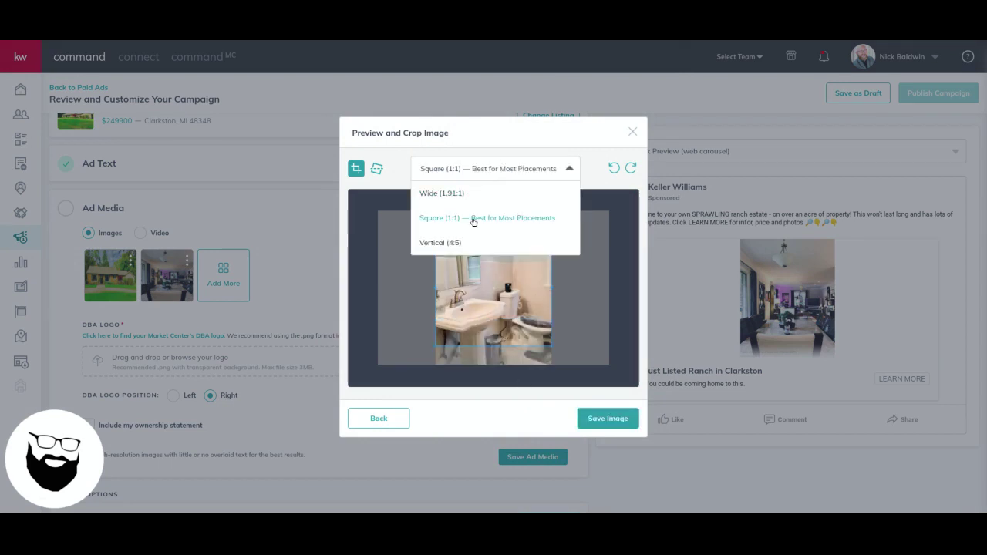
{"action": "left_click", "coordinate": [454, 242]}
{"action": "left_click", "coordinate": [609, 418]}
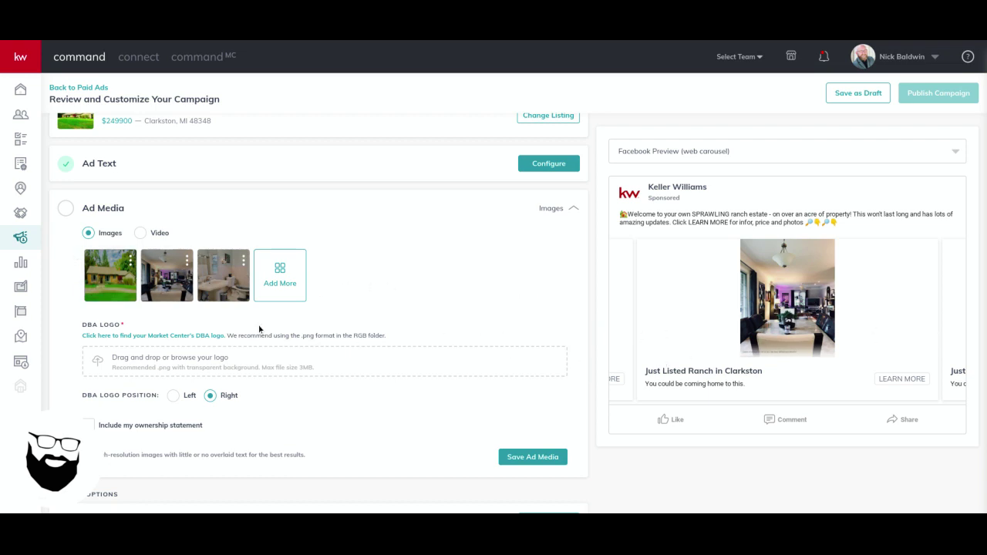
- Browse the photos in the Facebook web carousel preview, from the house exterior to the bathroom
{"action": "left_click_drag", "start_coordinate": [627, 330], "coordinate": [885, 329]}
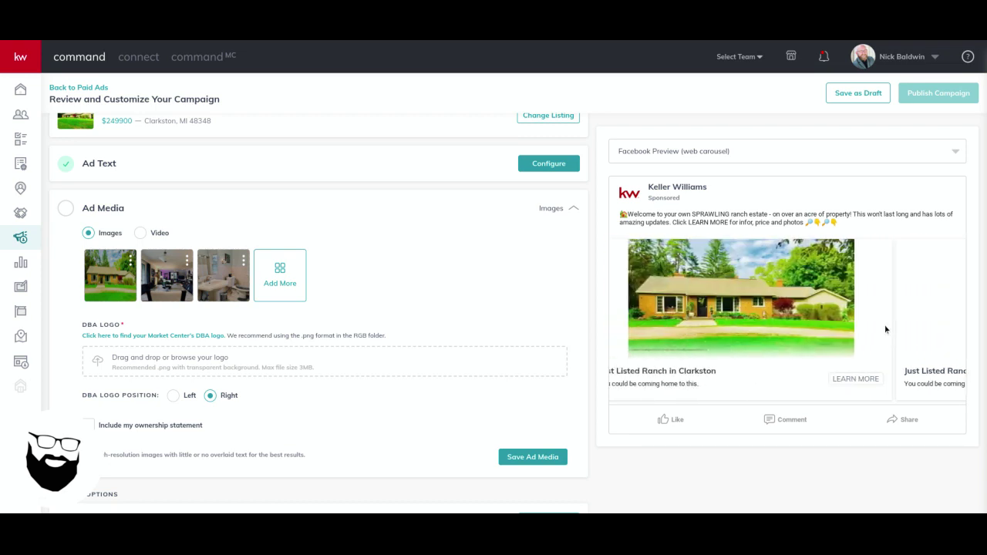
{"action": "left_click_drag", "start_coordinate": [625, 344], "coordinate": [597, 335]}
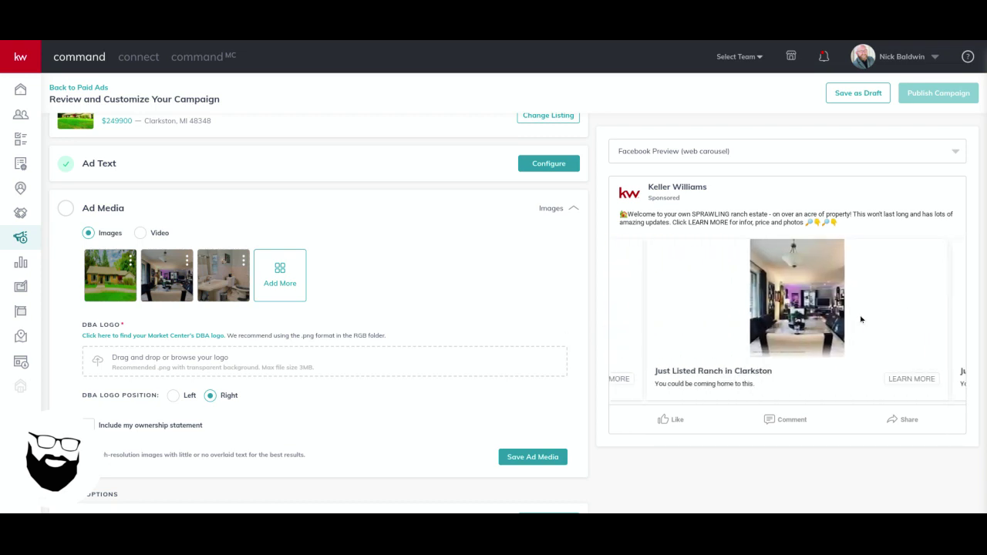
{"action": "left_click_drag", "start_coordinate": [861, 319], "coordinate": [802, 343]}
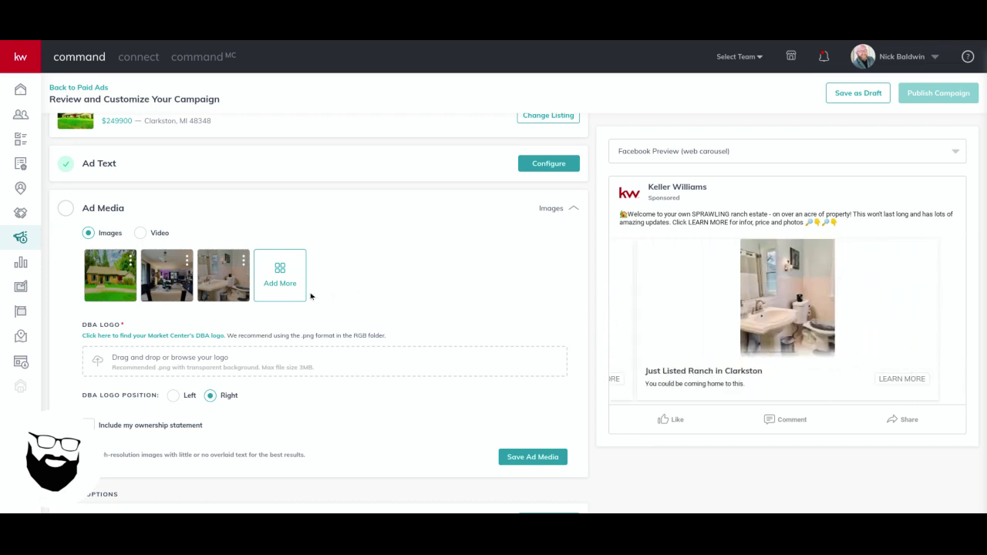
- Add the listing's laundry hallway photo with the octagonal window, crop it to Vertical (4:5) and save it
{"action": "left_click", "coordinate": [279, 274]}
{"action": "scroll", "coordinate": [533, 379], "scroll_direction": "down", "scroll_amount": 8}
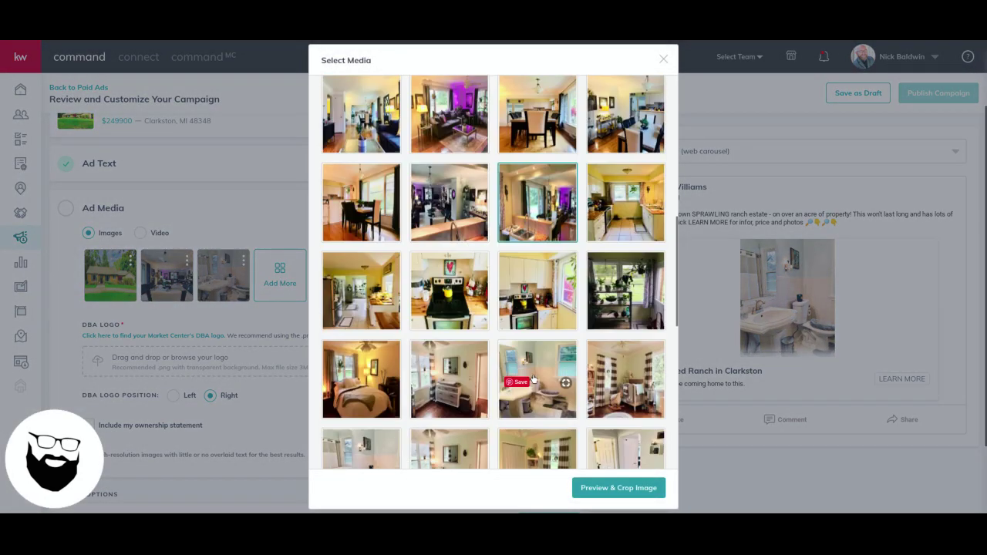
{"action": "scroll", "coordinate": [533, 380], "scroll_direction": "down", "scroll_amount": 10}
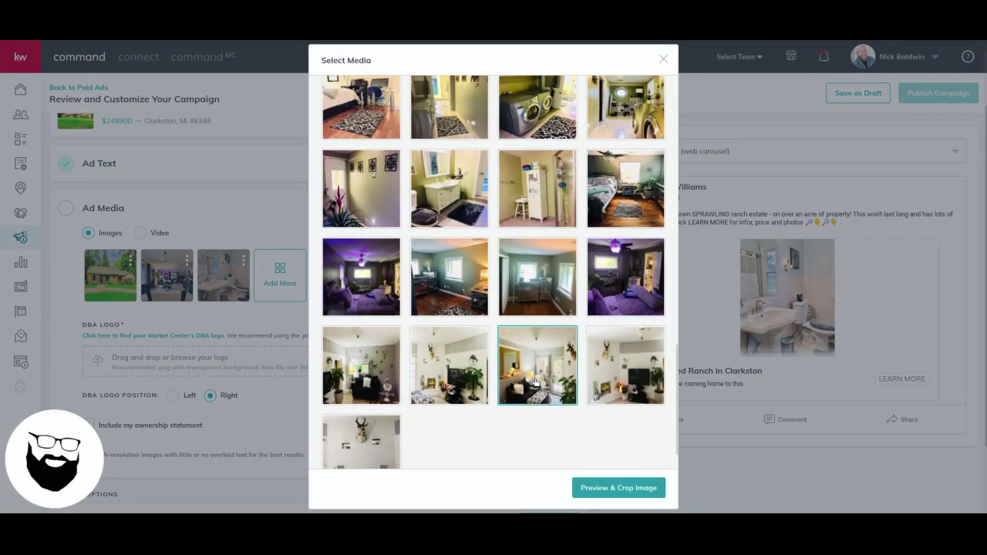
{"action": "scroll", "coordinate": [534, 365], "scroll_direction": "up", "scroll_amount": 3}
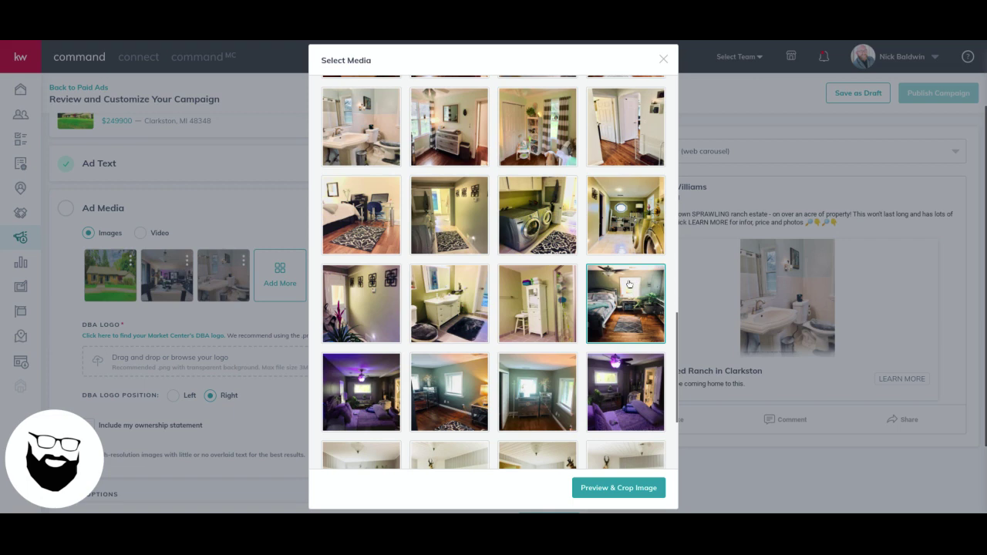
{"action": "left_click", "coordinate": [625, 392]}
{"action": "left_click", "coordinate": [633, 493]}
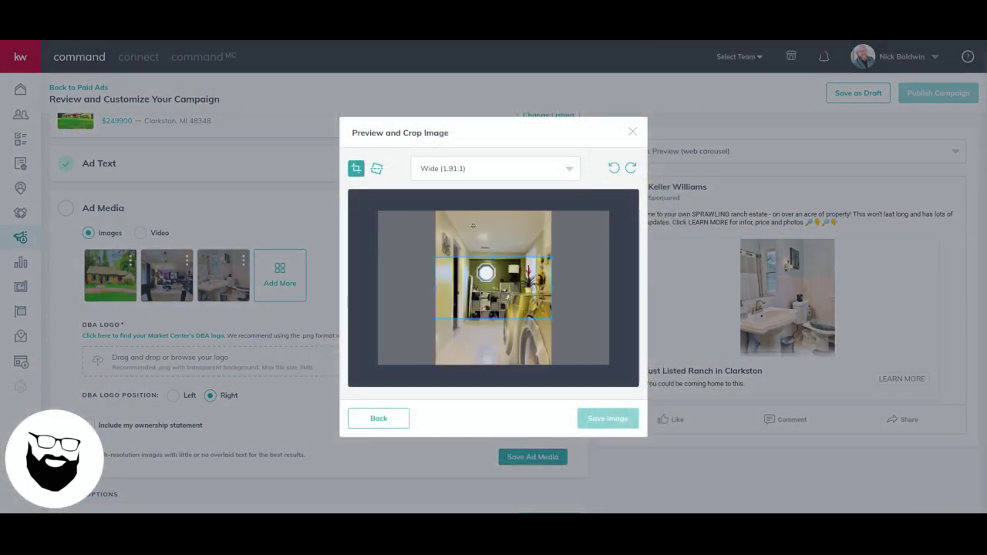
{"action": "left_click", "coordinate": [481, 170]}
{"action": "left_click", "coordinate": [455, 242]}
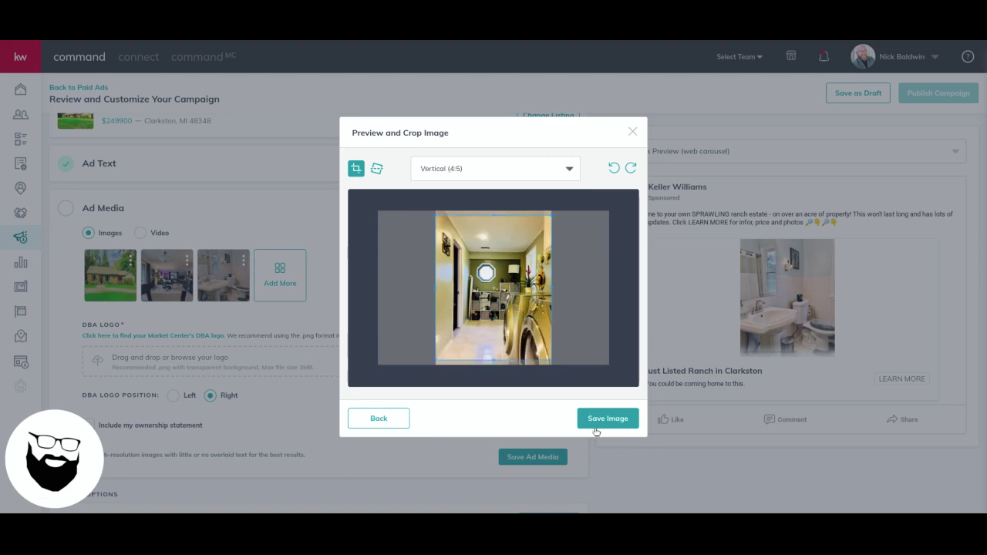
{"action": "left_click", "coordinate": [595, 426]}
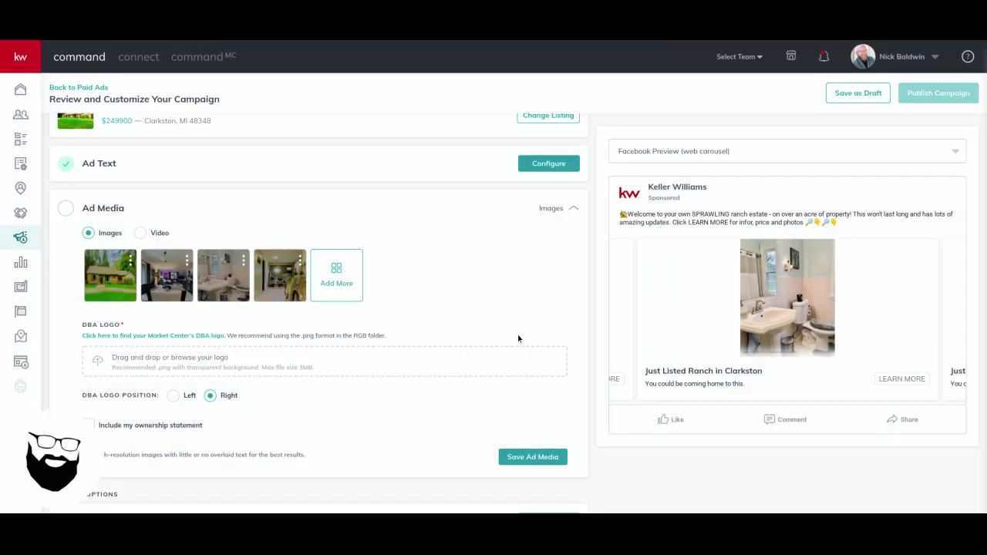
- Save the ad media and open the Facebook & Instagram Ads channel settings
{"action": "scroll", "coordinate": [519, 339], "scroll_direction": "down", "scroll_amount": 2}
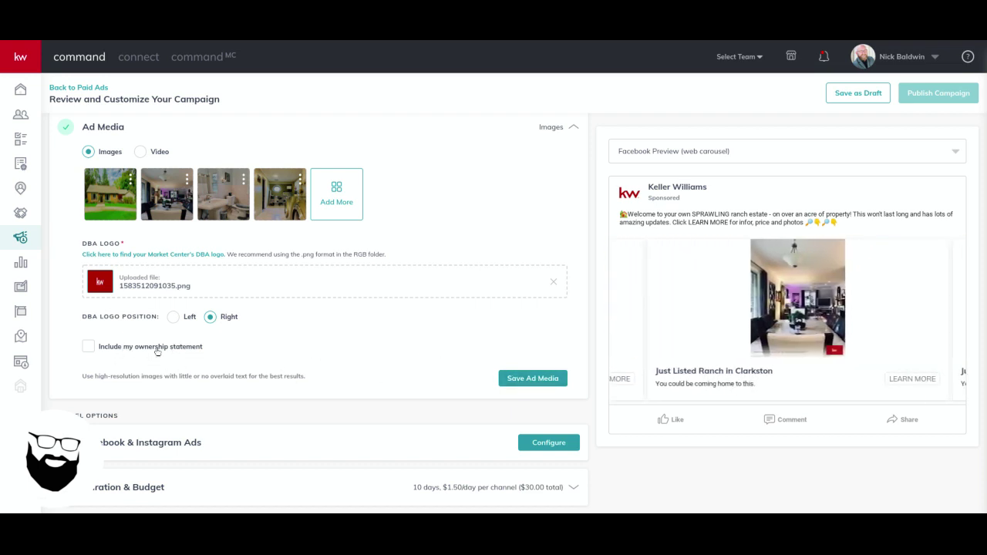
{"action": "left_click", "coordinate": [533, 378]}
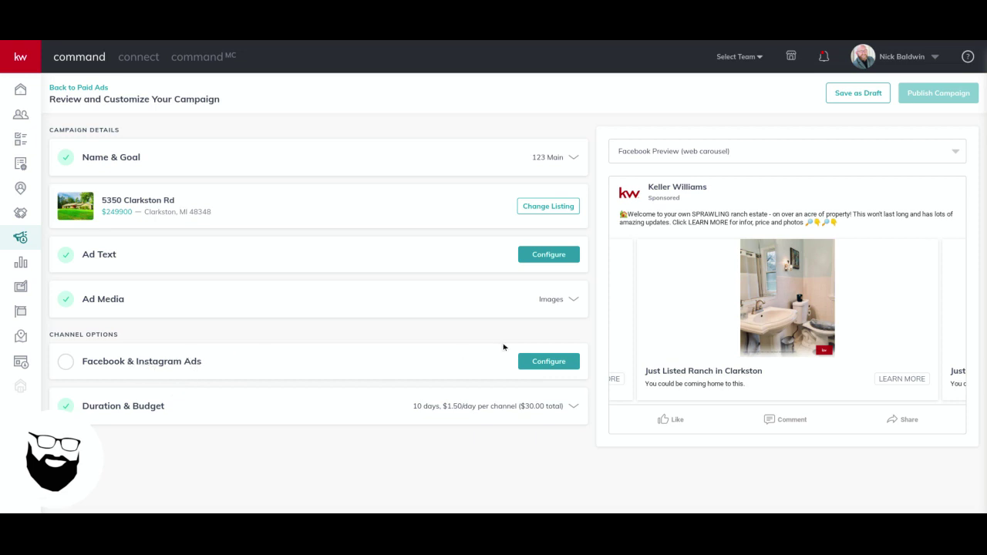
{"action": "left_click", "coordinate": [549, 361]}
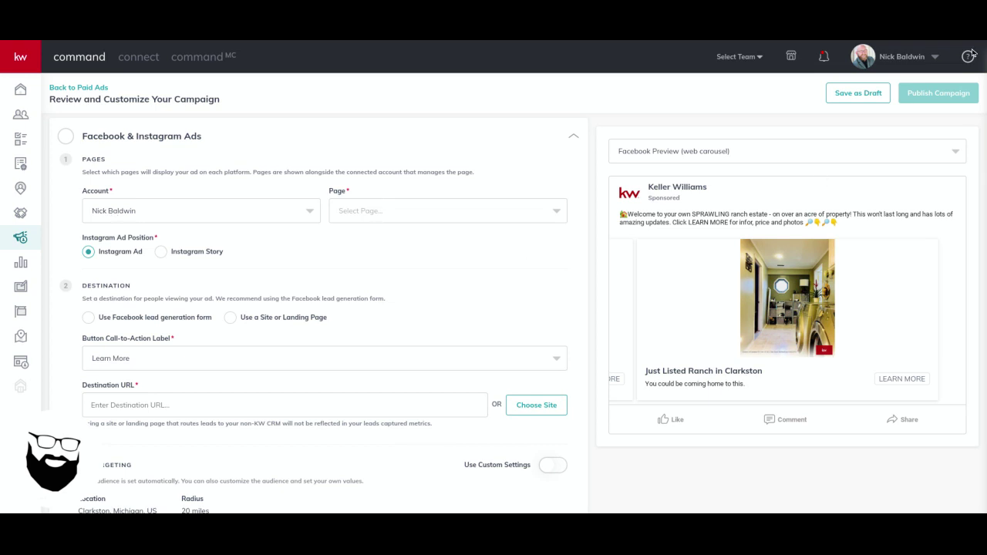
{"action": "left_click", "coordinate": [900, 56]}
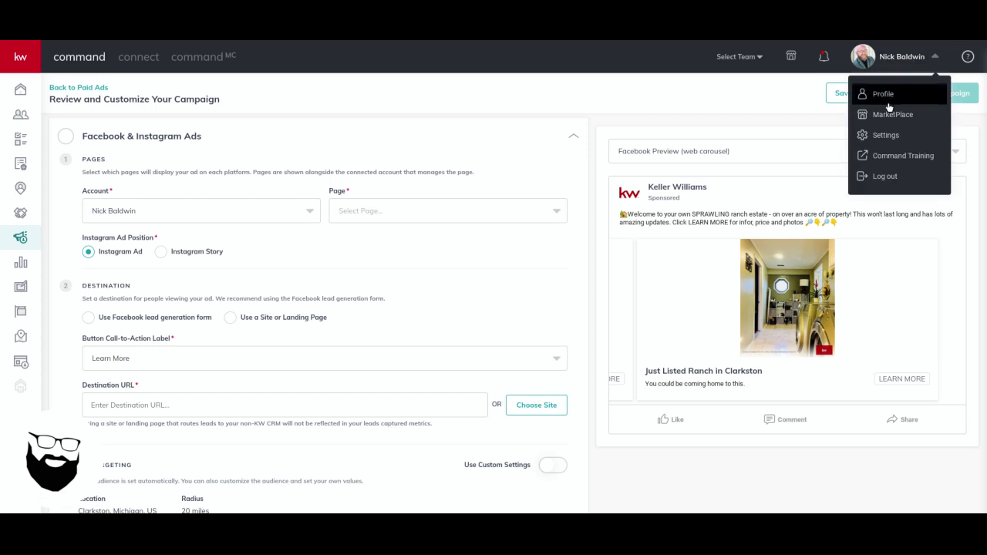
{"action": "left_click", "coordinate": [899, 57]}
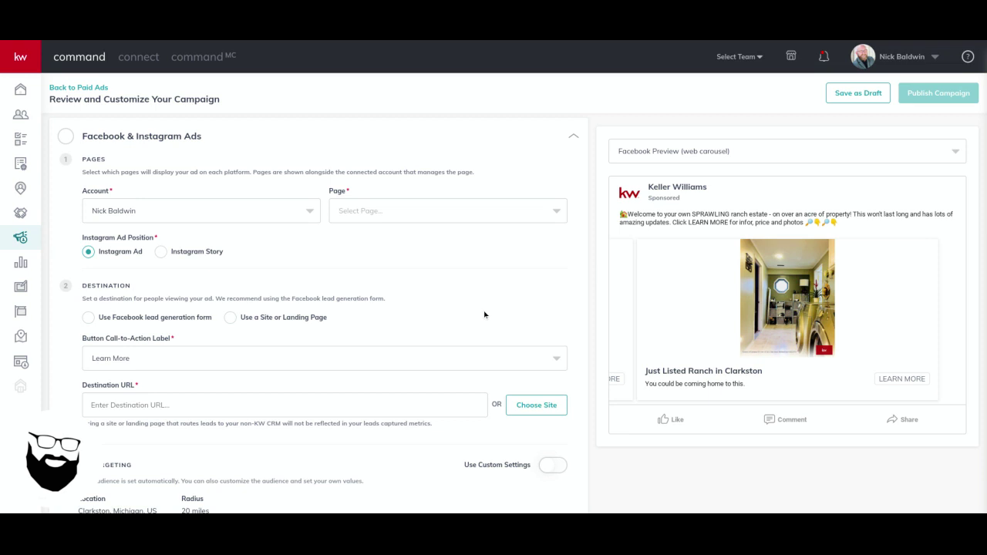
- Set the Instagram ad position to Instagram Story and preview the ad as Facebook mobile carousel and Instagram Story (carousel)
{"action": "left_click", "coordinate": [161, 252]}
{"action": "left_click", "coordinate": [697, 159]}
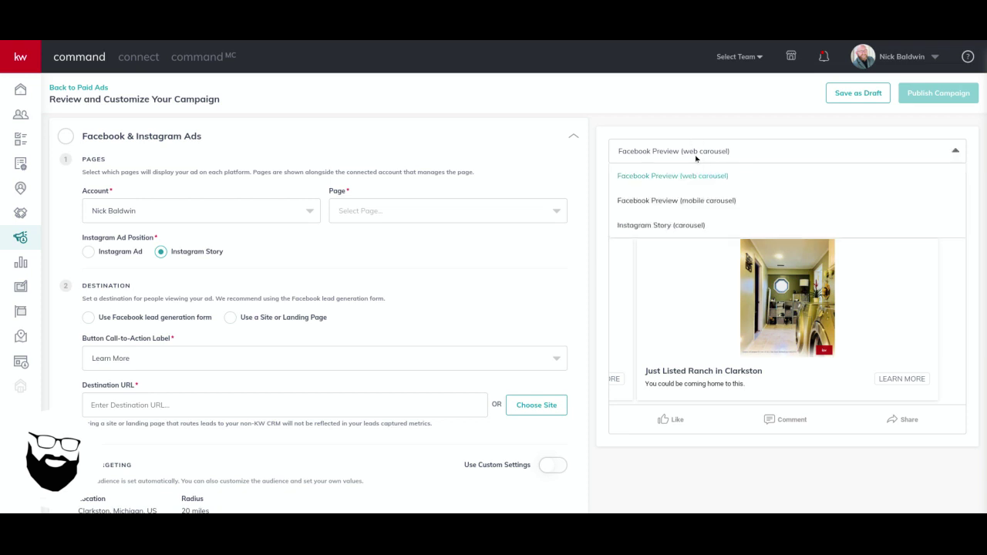
{"action": "left_click", "coordinate": [686, 202]}
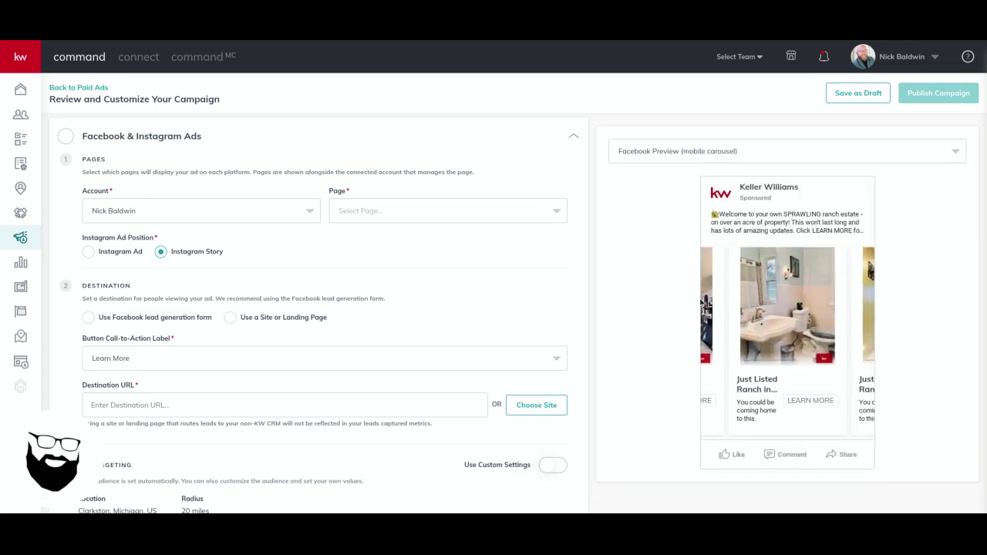
{"action": "left_click", "coordinate": [683, 151]}
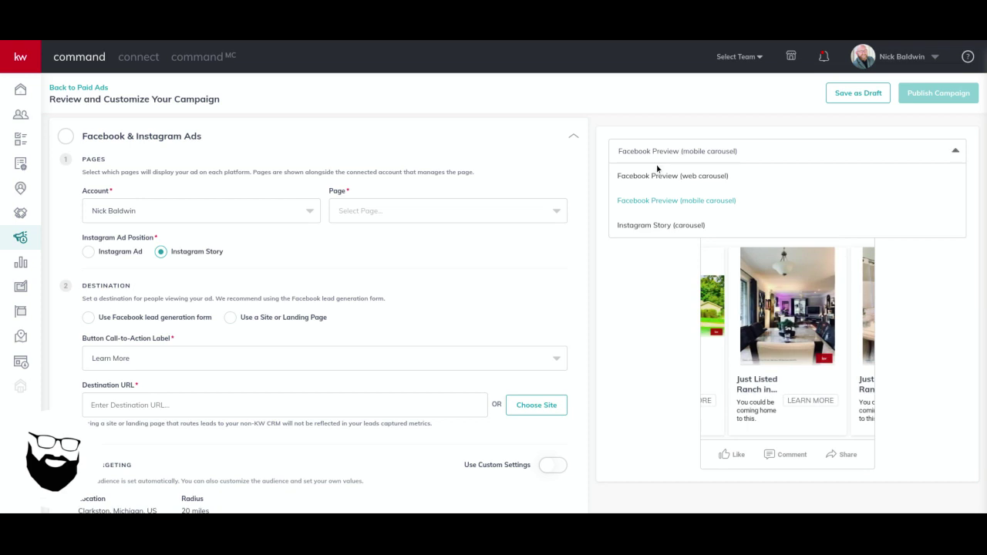
{"action": "left_click", "coordinate": [650, 224]}
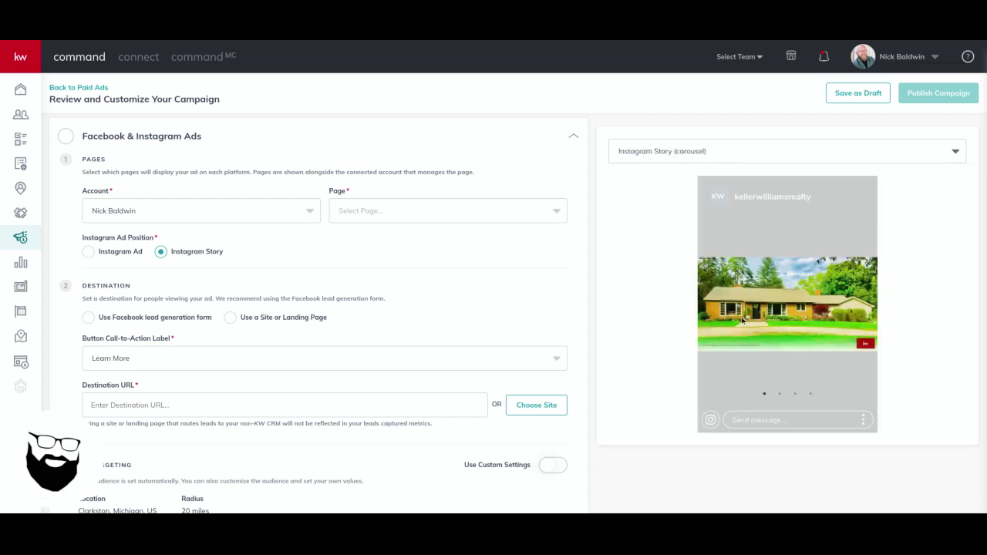
- Page through all the photos in the Instagram Story preview and return to the first one
{"action": "left_click", "coordinate": [781, 396]}
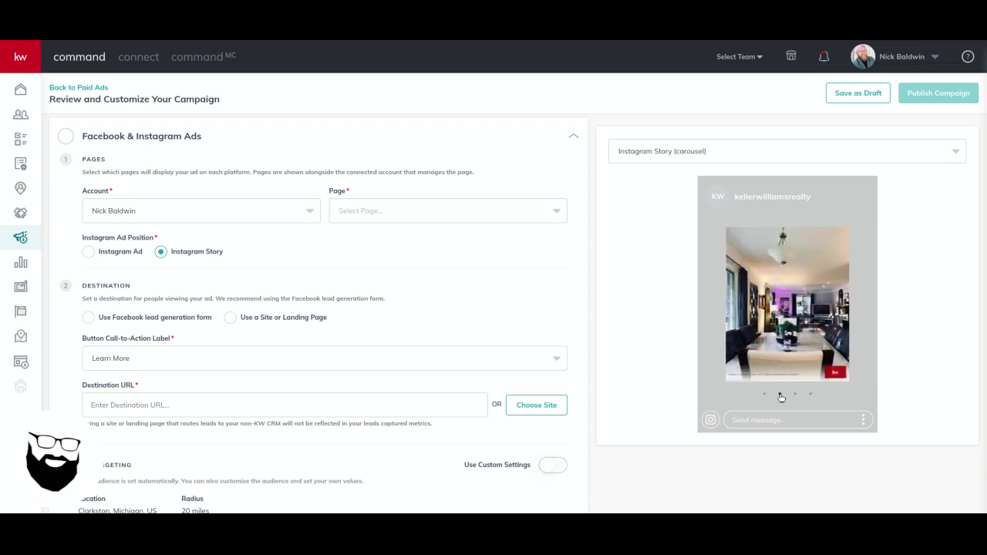
{"action": "left_click", "coordinate": [796, 395]}
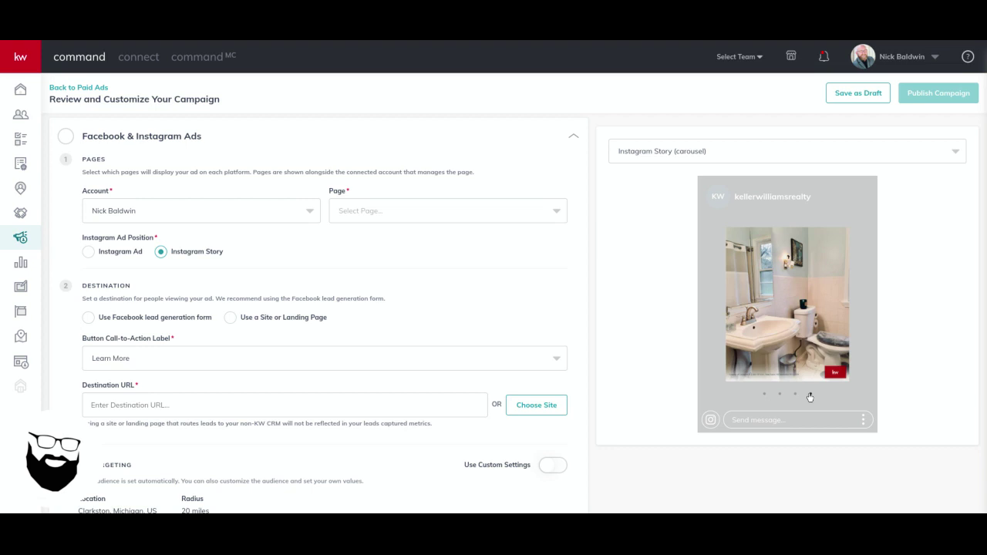
{"action": "left_click", "coordinate": [810, 394]}
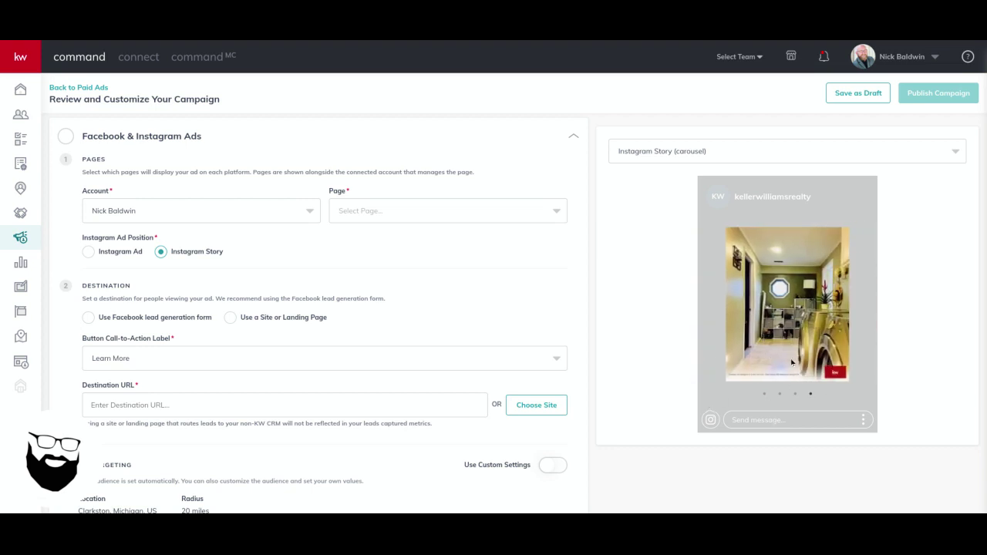
{"action": "left_click", "coordinate": [794, 395]}
{"action": "left_click", "coordinate": [779, 395]}
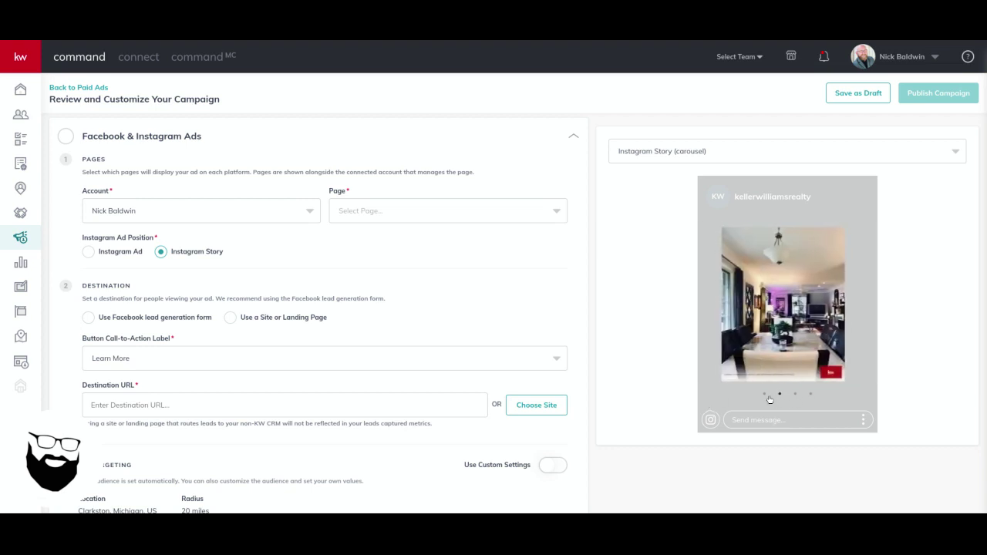
{"action": "left_click", "coordinate": [764, 396]}
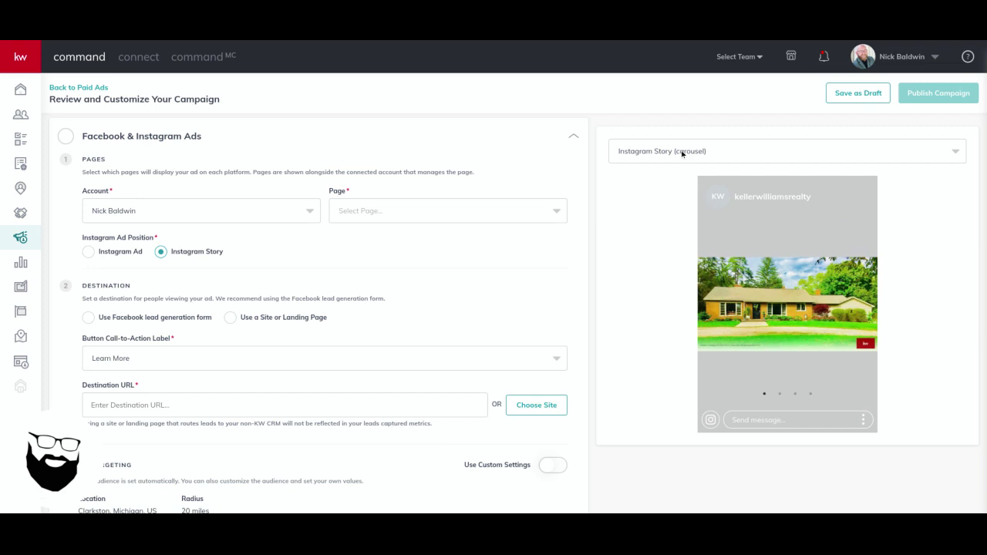
- Select the Superior Homes Group at Keller Williams Premier page for the ad and switch the preview to Facebook Preview (web carousel)
{"action": "left_click", "coordinate": [390, 215]}
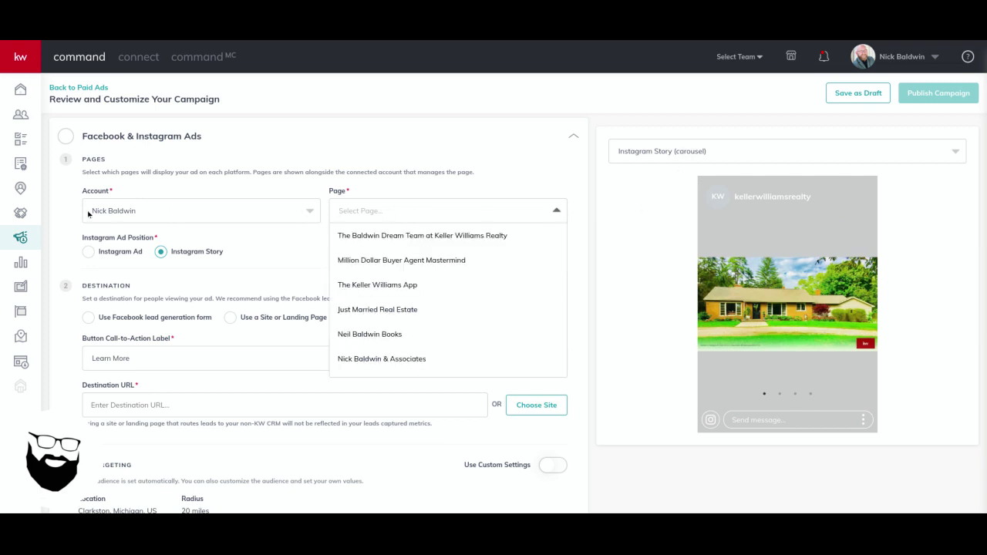
{"action": "scroll", "coordinate": [400, 311], "scroll_direction": "down", "scroll_amount": 1}
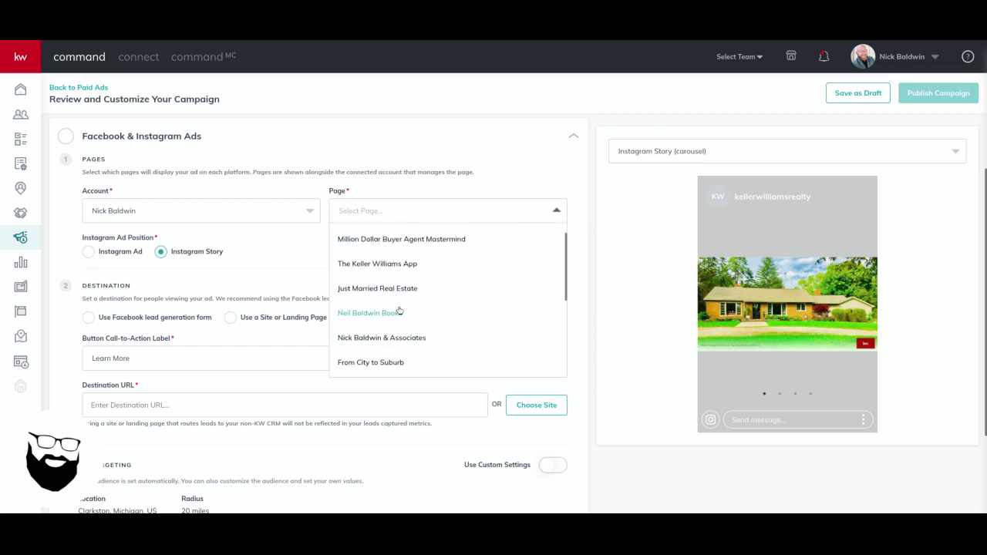
{"action": "scroll", "coordinate": [400, 310], "scroll_direction": "down", "scroll_amount": 3}
{"action": "left_click", "coordinate": [401, 299]}
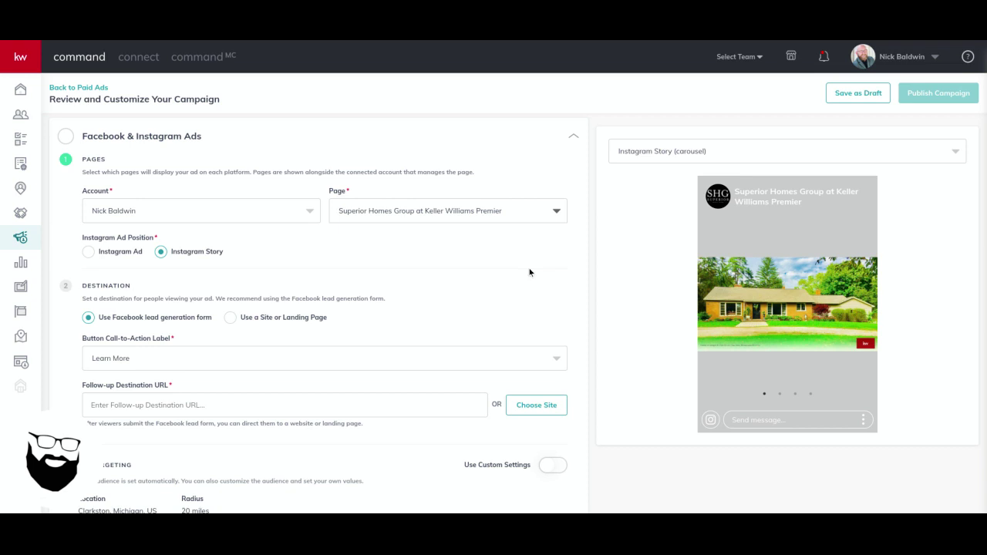
{"action": "left_click", "coordinate": [659, 153]}
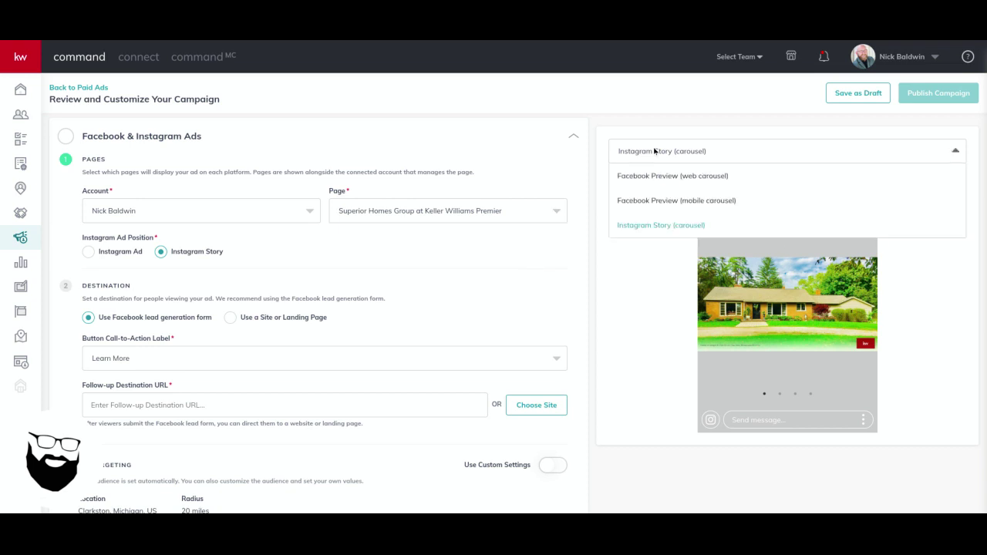
{"action": "left_click", "coordinate": [657, 179]}
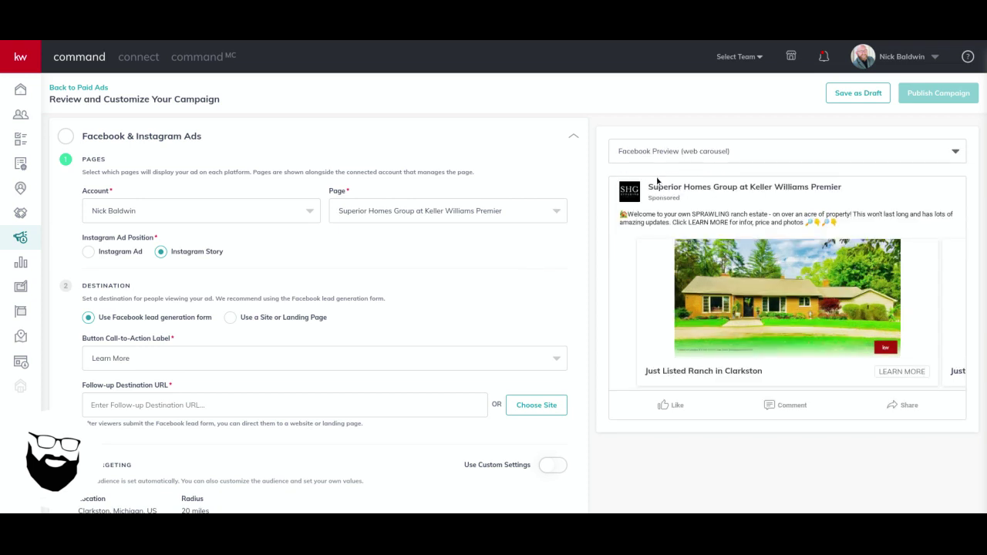
- Browse through the listing photos in the Facebook web carousel preview and return to the first photo
{"action": "left_click", "coordinate": [922, 300]}
{"action": "left_click_drag", "start_coordinate": [899, 300], "coordinate": [751, 303]}
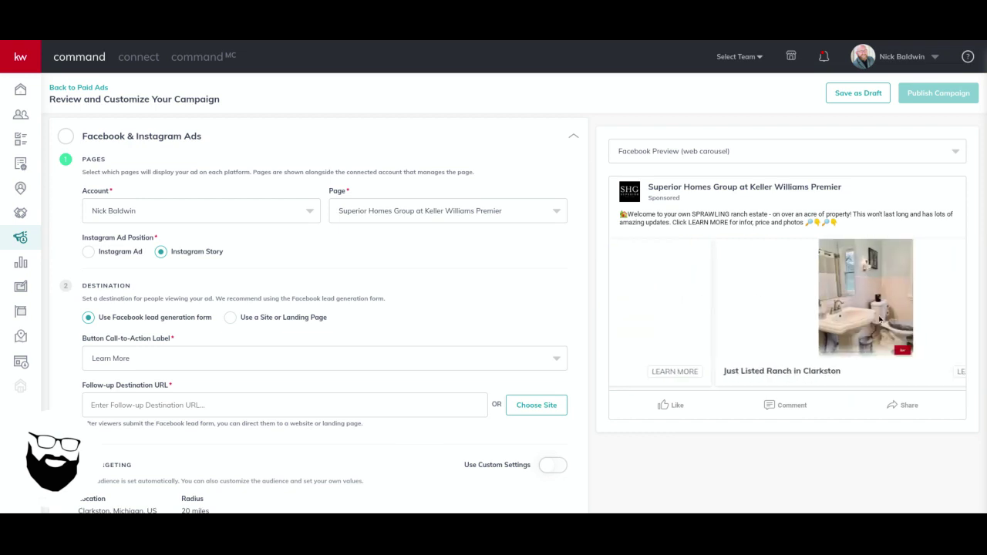
{"action": "left_click_drag", "start_coordinate": [921, 309], "coordinate": [741, 314]}
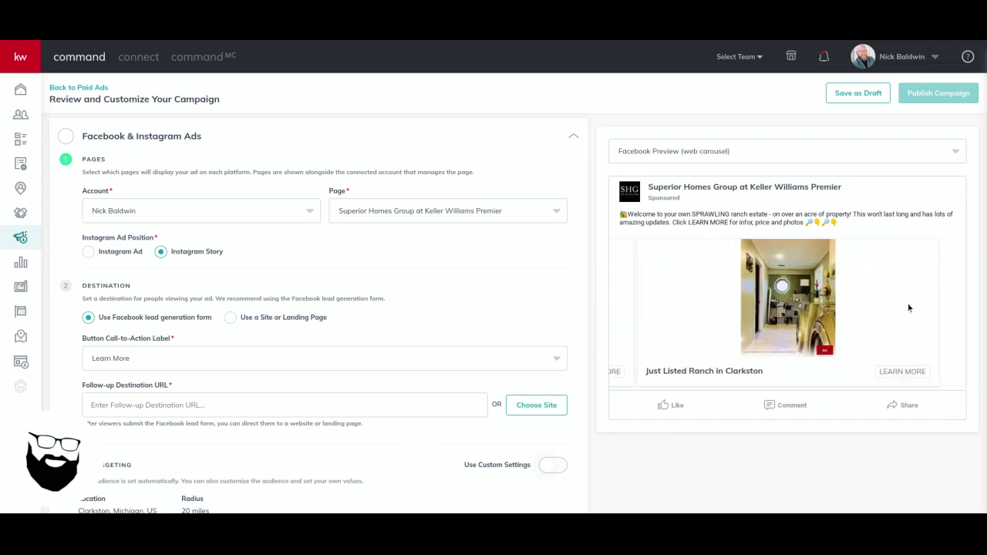
{"action": "left_click_drag", "start_coordinate": [908, 309], "coordinate": [637, 316]}
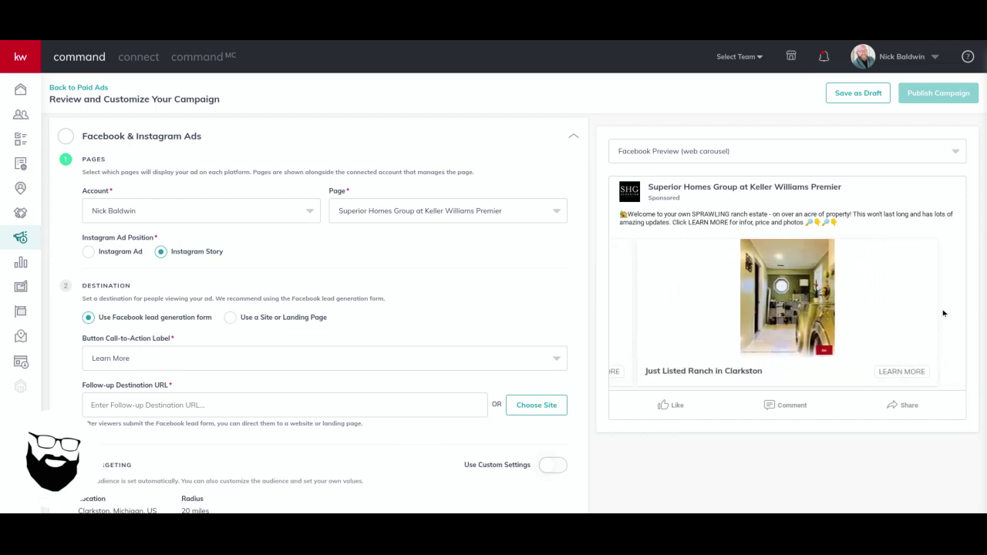
{"action": "left_click_drag", "start_coordinate": [943, 313], "coordinate": [717, 323]}
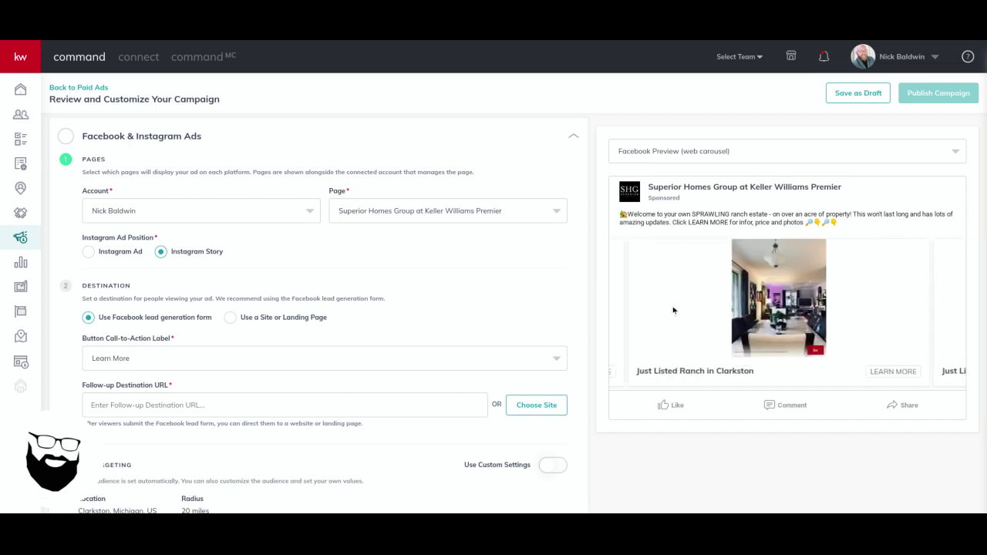
{"action": "left_click_drag", "start_coordinate": [624, 312], "coordinate": [869, 314]}
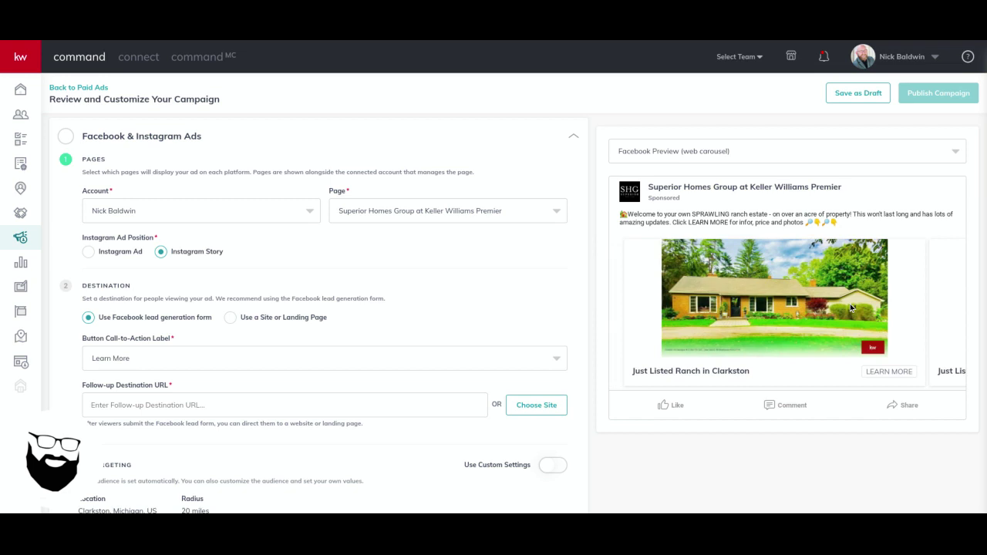
- Choose Learn More as the ad's call-to-action label in the Destination section
{"action": "scroll", "coordinate": [428, 275], "scroll_direction": "down", "scroll_amount": 1}
{"action": "scroll", "coordinate": [428, 276], "scroll_direction": "down", "scroll_amount": 1}
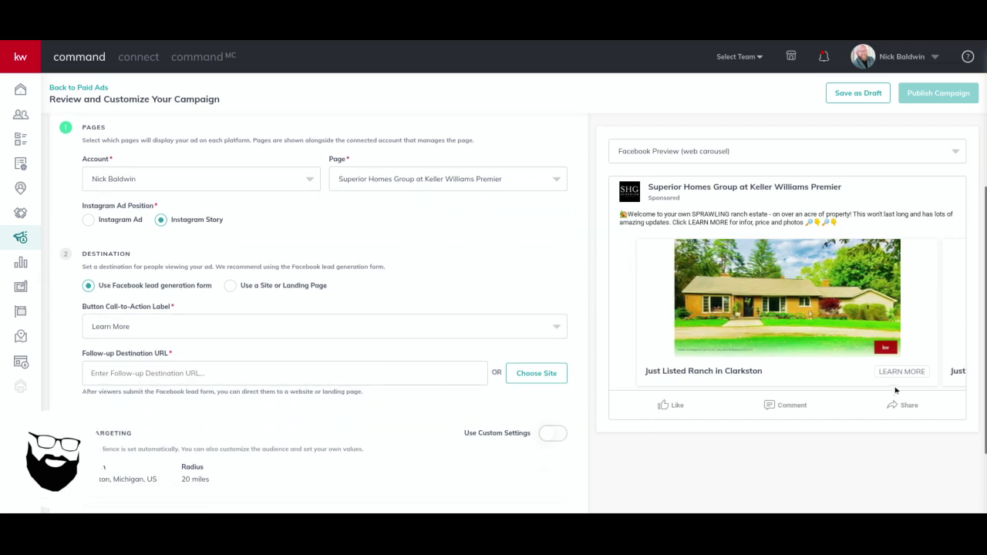
{"action": "left_click", "coordinate": [132, 326]}
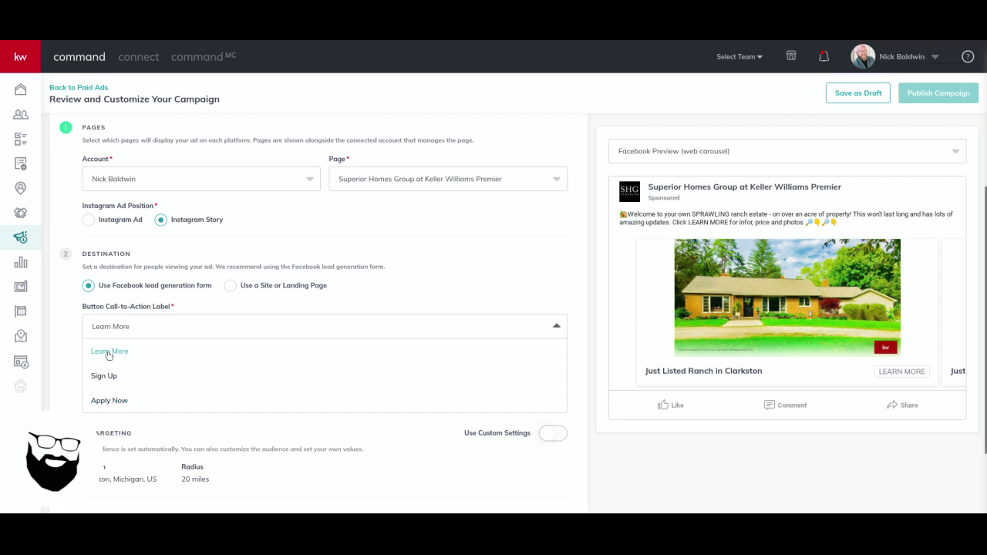
{"action": "left_click", "coordinate": [109, 351]}
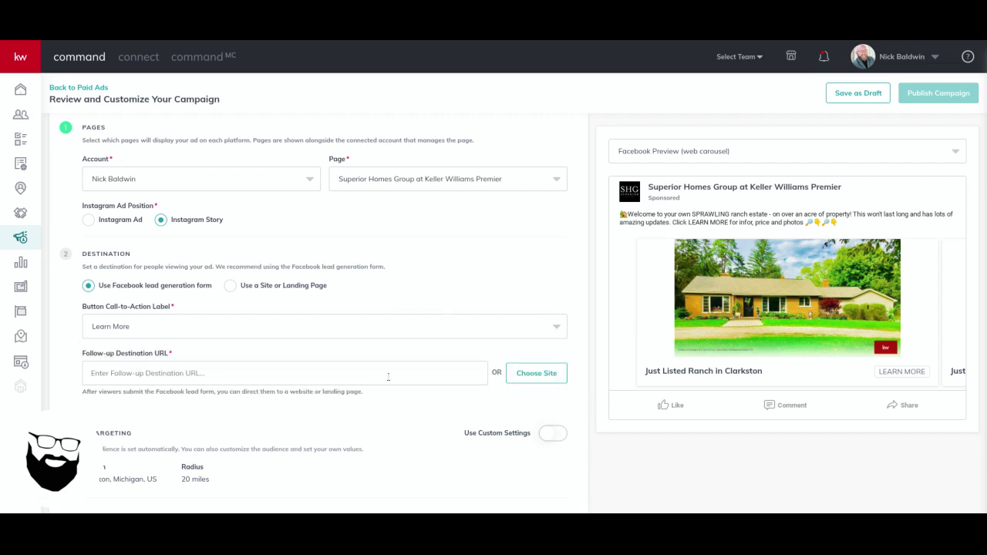
{"action": "left_click", "coordinate": [239, 372]}
{"action": "key", "text": "ctrl+a"}
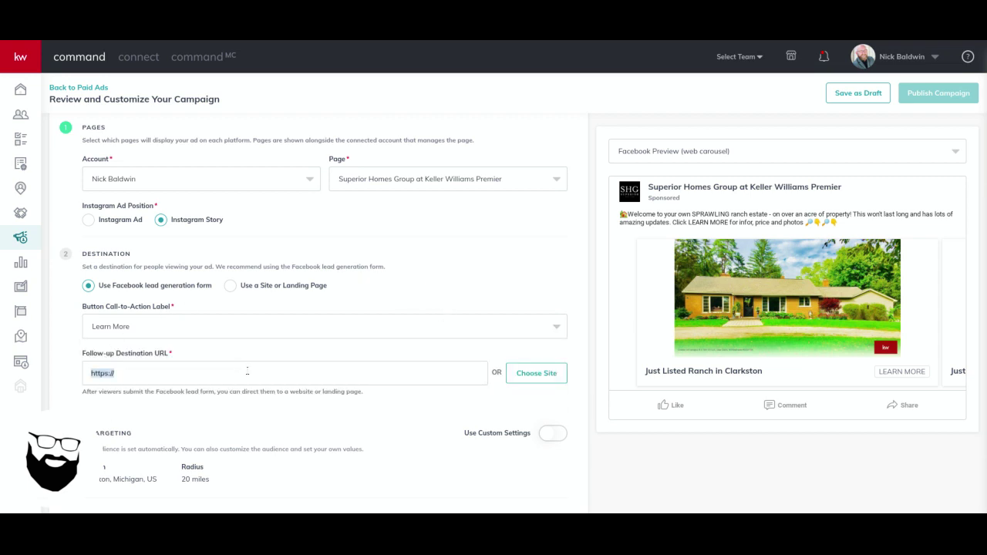
{"action": "key", "text": "BackSpace"}
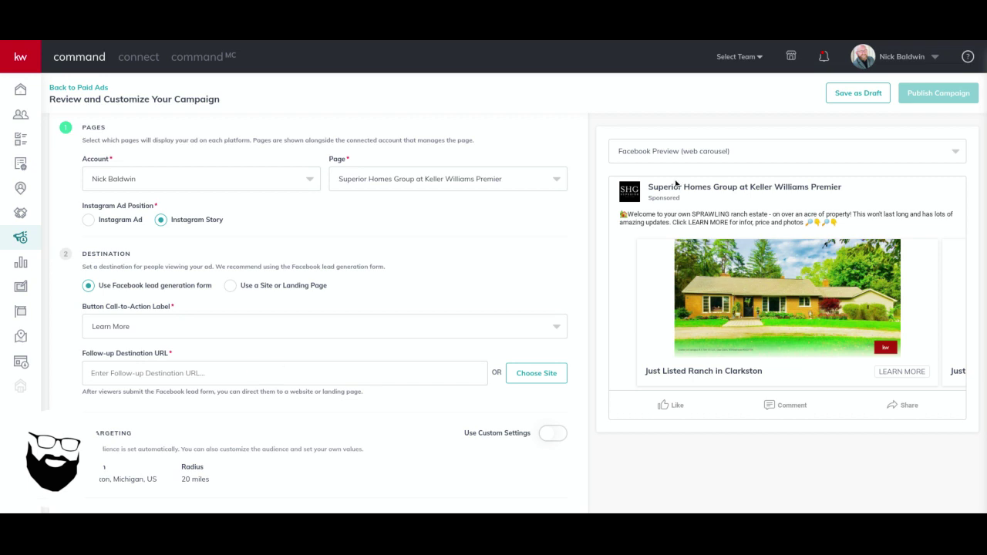
{"action": "scroll", "coordinate": [487, 313], "scroll_direction": "up", "scroll_amount": 4}
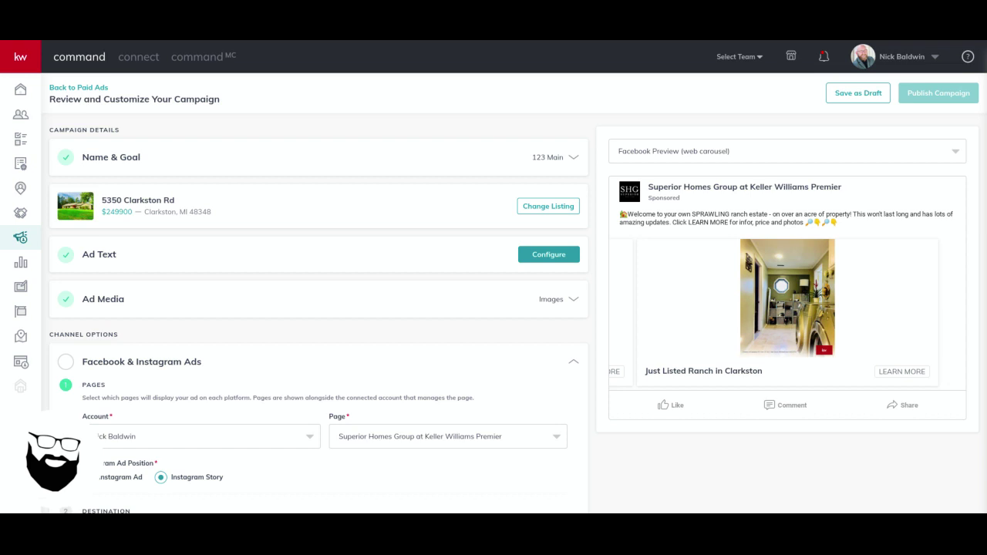
{"action": "scroll", "coordinate": [390, 233], "scroll_direction": "down", "scroll_amount": 4}
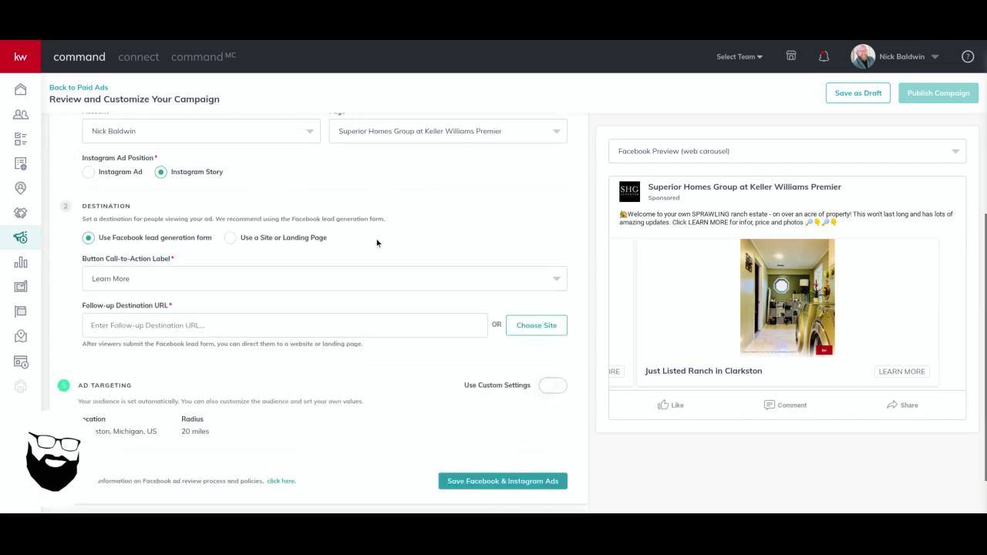
{"action": "left_click", "coordinate": [153, 324]}
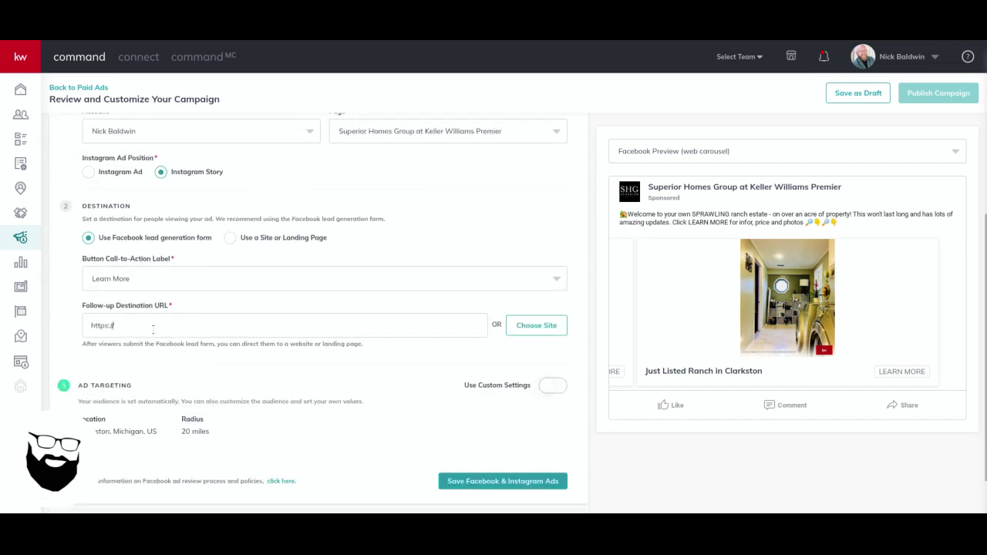
{"action": "double_click", "coordinate": [153, 328]}
{"action": "key", "text": "ctrl+v"}
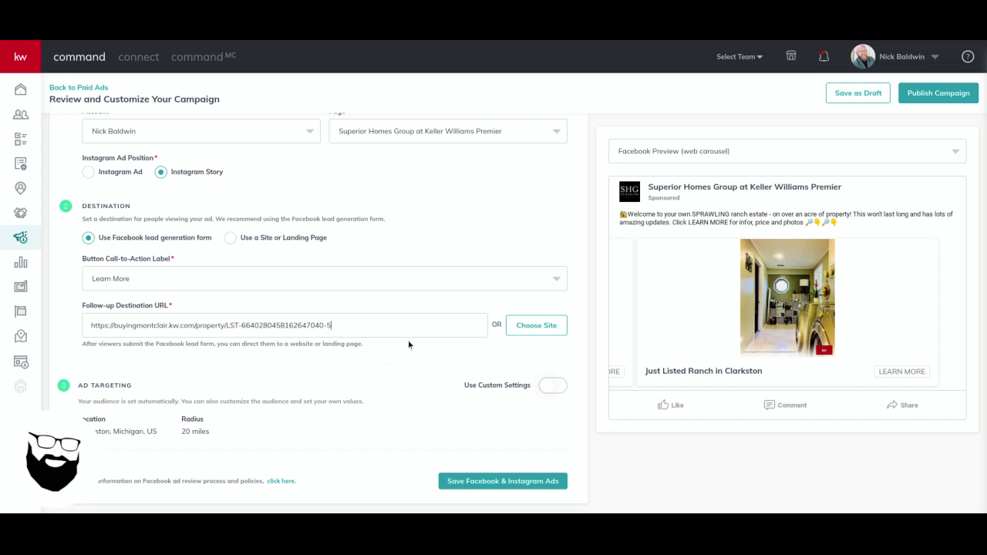
- Enable custom settings for ad targeting and set the custom audience location to Clarkston, Michigan
{"action": "scroll", "coordinate": [449, 350], "scroll_direction": "down", "scroll_amount": 1}
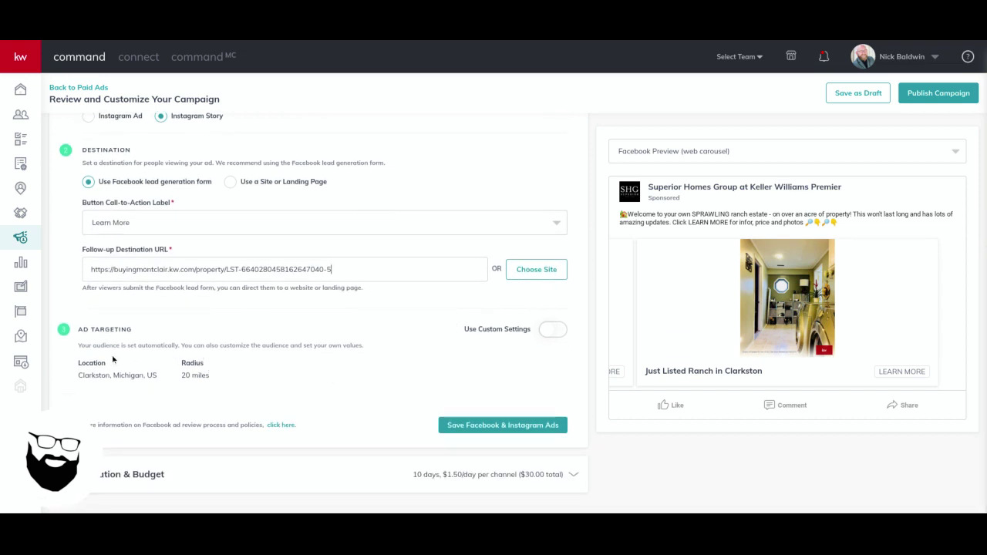
{"action": "left_click", "coordinate": [552, 329]}
{"action": "scroll", "coordinate": [205, 359], "scroll_direction": "down", "scroll_amount": 2}
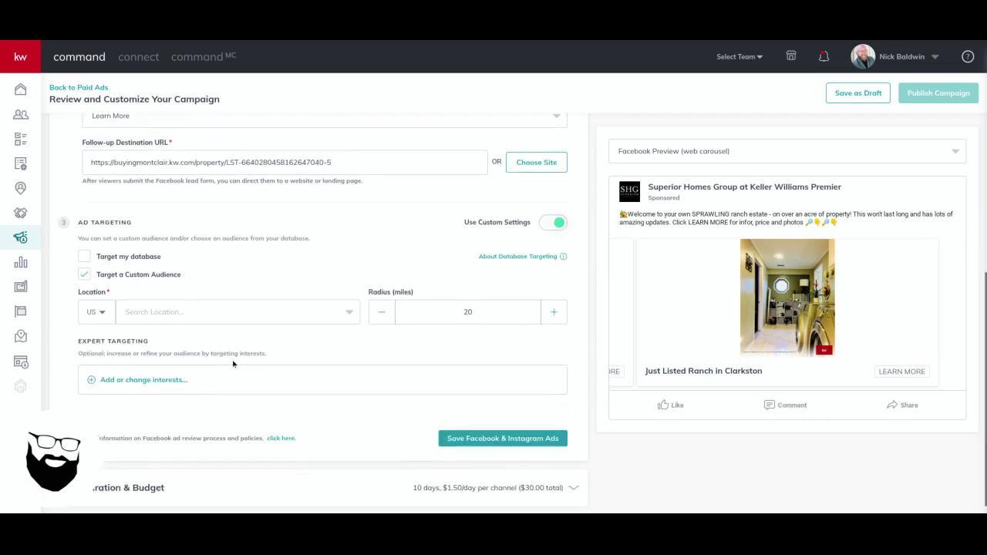
{"action": "left_click", "coordinate": [182, 313]}
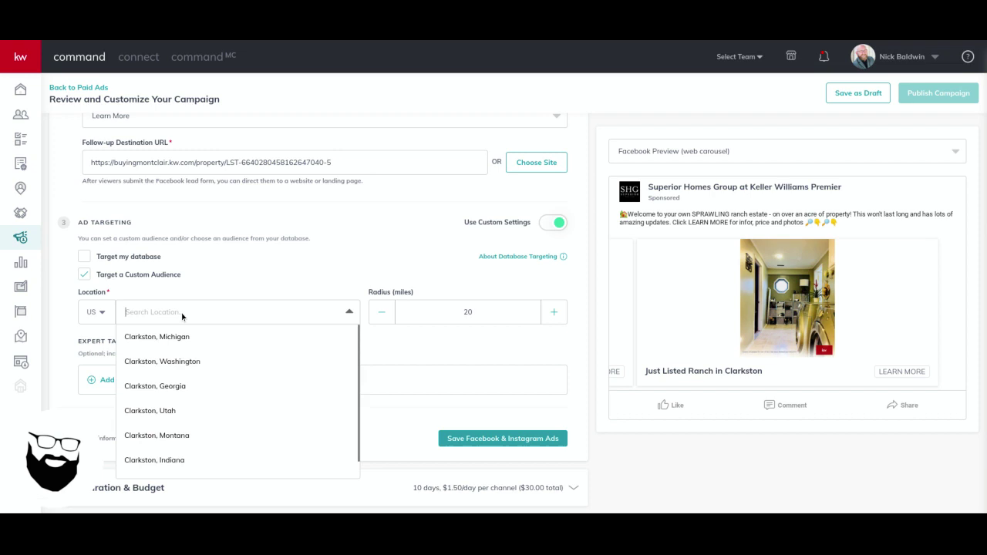
{"action": "left_click", "coordinate": [182, 337]}
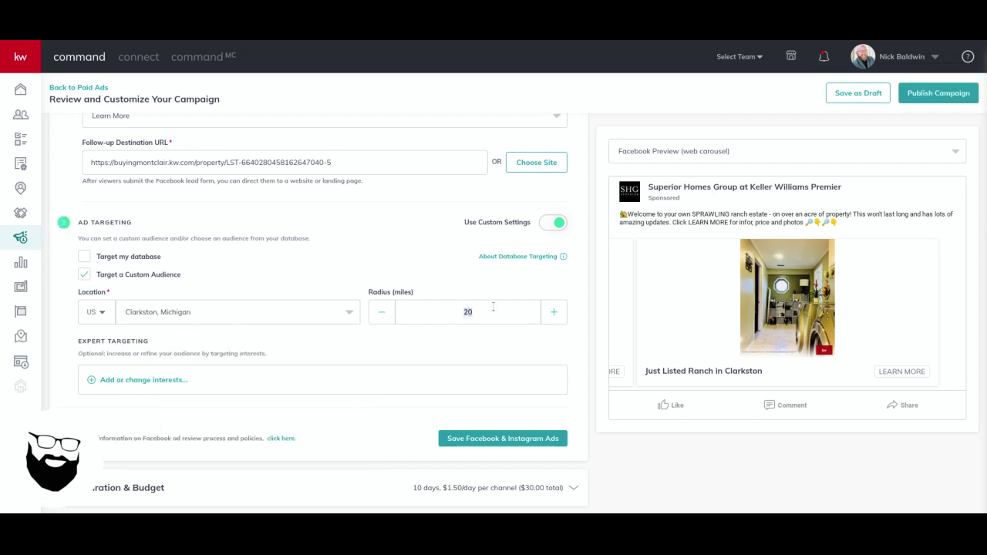
- Set the custom audience radius to 50 miles
{"action": "type", "text": "50"}
{"action": "key", "text": "BackSpace"}
{"action": "key", "text": "BackSpace"}
{"action": "type", "text": "60"}
{"action": "key", "text": "BackSpace"}
{"action": "key", "text": "BackSpace"}
{"action": "type", "text": "50"}
- Search the expert targeting interests for realtor.com, select the realtor.com interest and save the selection
{"action": "scroll", "coordinate": [439, 257], "scroll_direction": "down", "scroll_amount": 1}
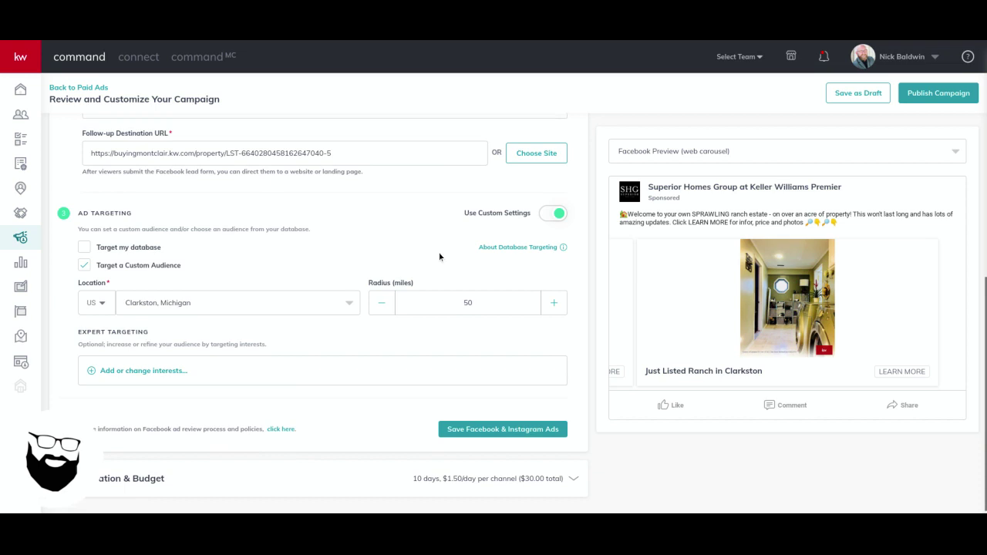
{"action": "left_click", "coordinate": [162, 368]}
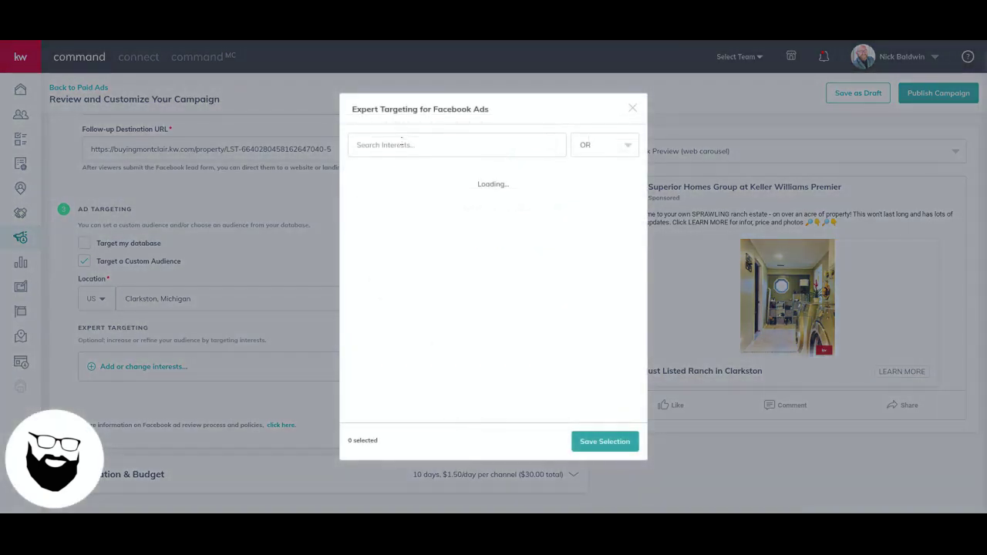
{"action": "left_click", "coordinate": [402, 147]}
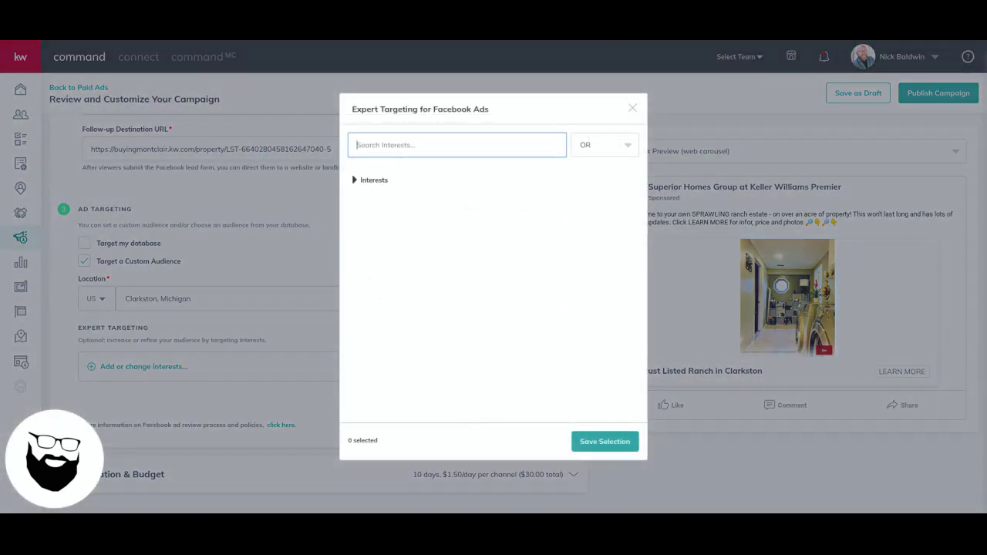
{"action": "type", "text": "realtor"}
{"action": "type", "text": "co"}
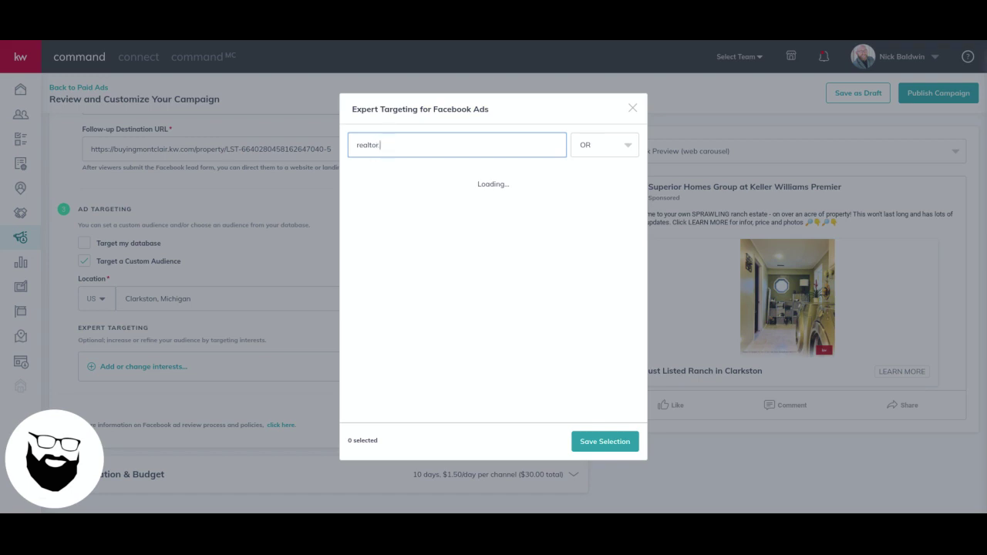
{"action": "type", "text": "com"}
{"action": "left_click", "coordinate": [354, 182]}
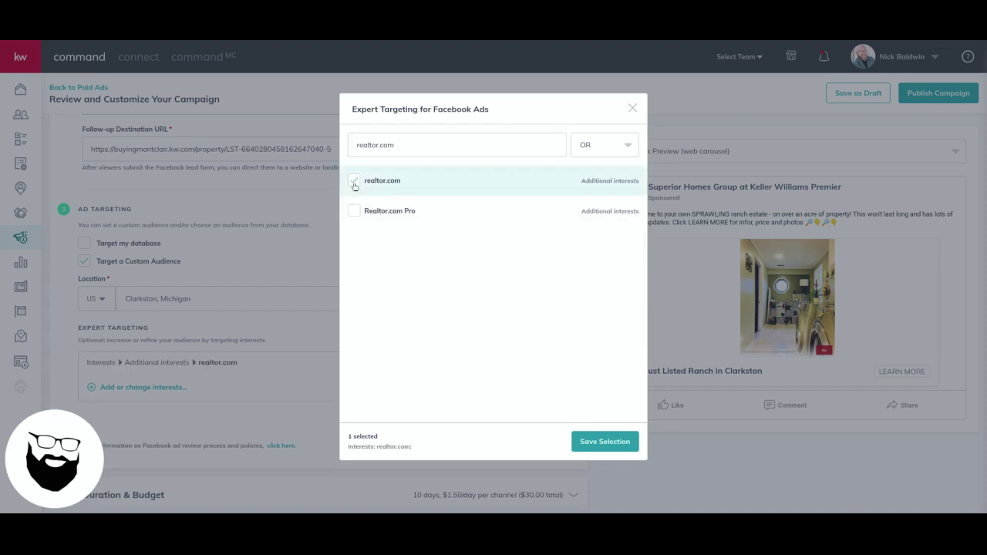
{"action": "left_click", "coordinate": [599, 446]}
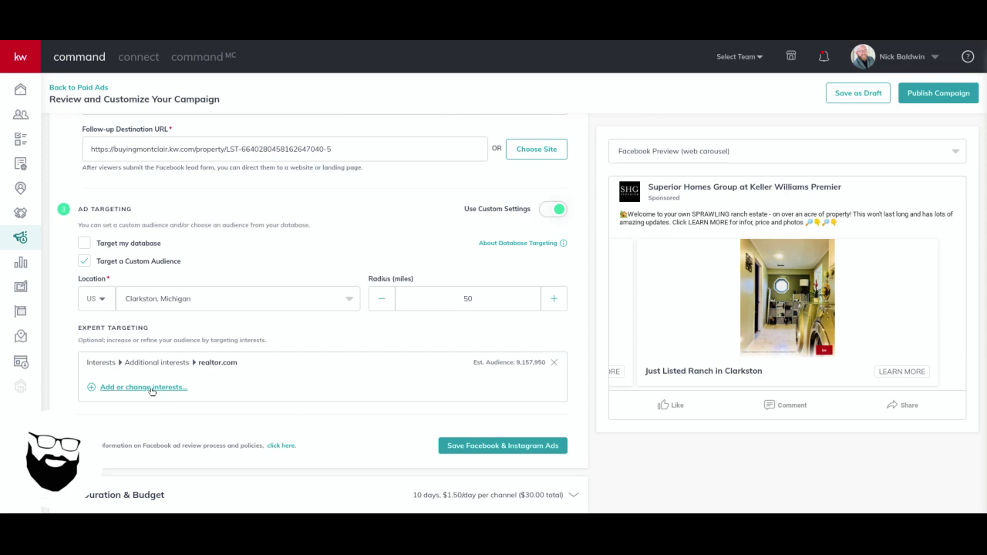
- Add the Zillow interest to the expert targeting and save the selection
{"action": "left_click", "coordinate": [147, 387]}
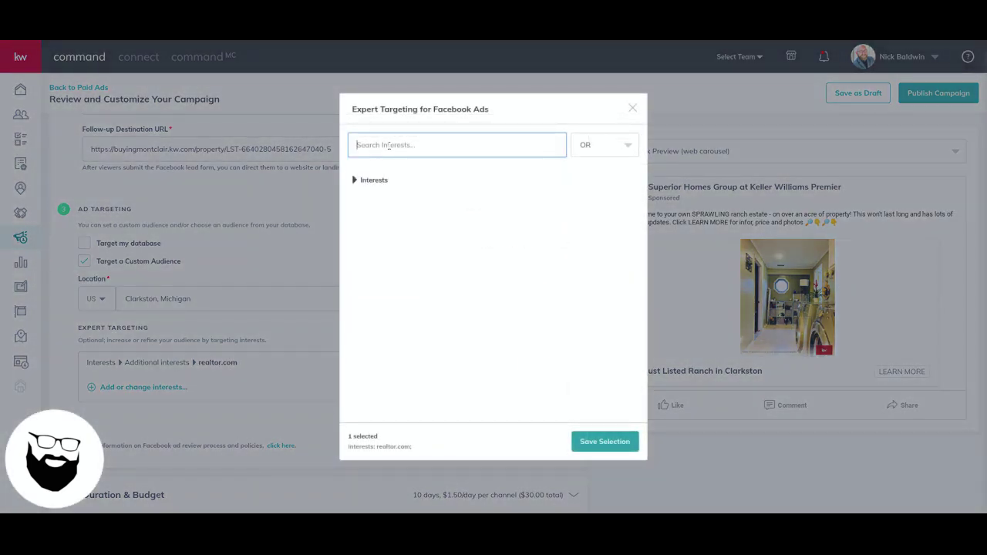
{"action": "type", "text": "zillow"}
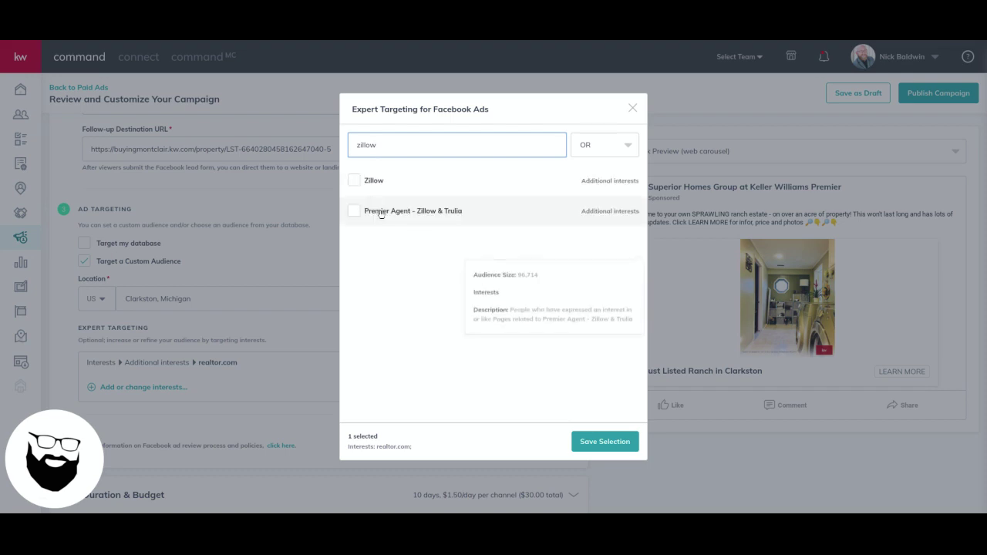
{"action": "left_click", "coordinate": [352, 183]}
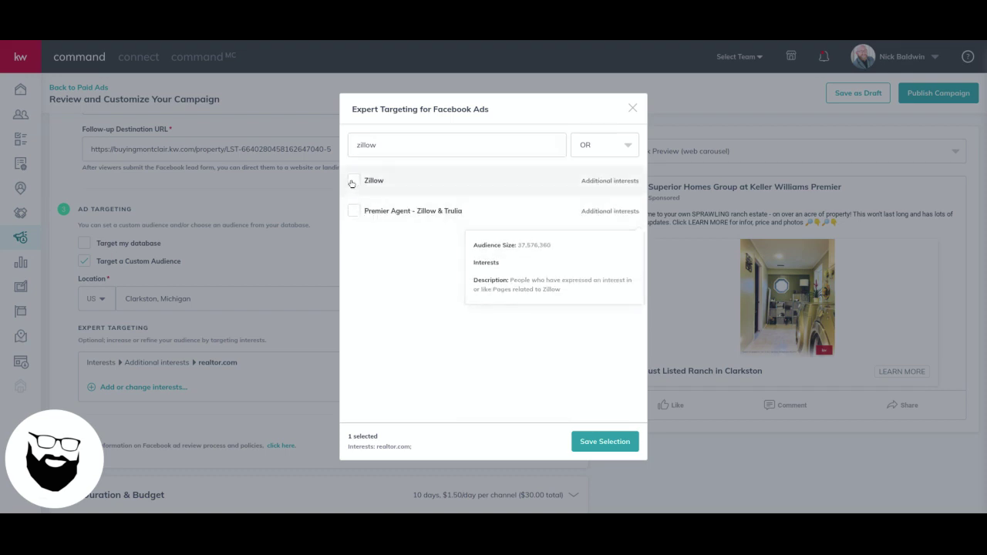
{"action": "left_click", "coordinate": [613, 442]}
- Search the interests for "first-time", add First-time buyer and First-time home buyer grant, and save the selection
{"action": "left_click", "coordinate": [177, 414]}
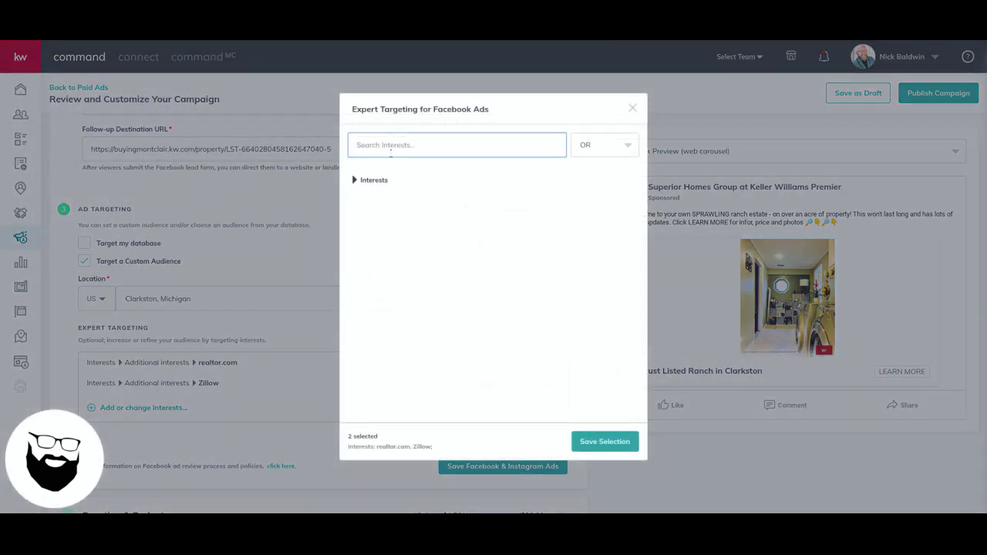
{"action": "type", "text": "first-time"}
{"action": "left_click", "coordinate": [354, 192]}
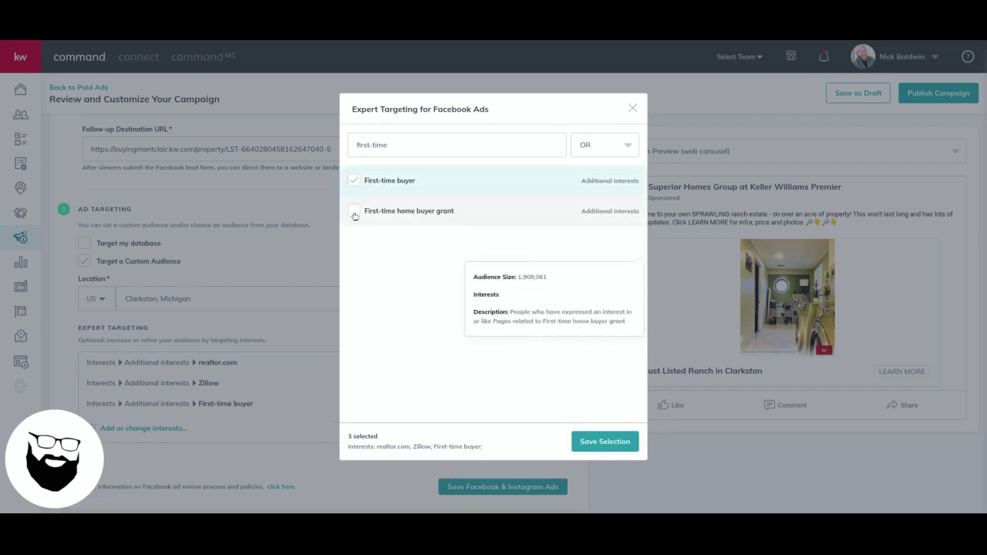
{"action": "left_click", "coordinate": [354, 211]}
{"action": "left_click", "coordinate": [606, 440]}
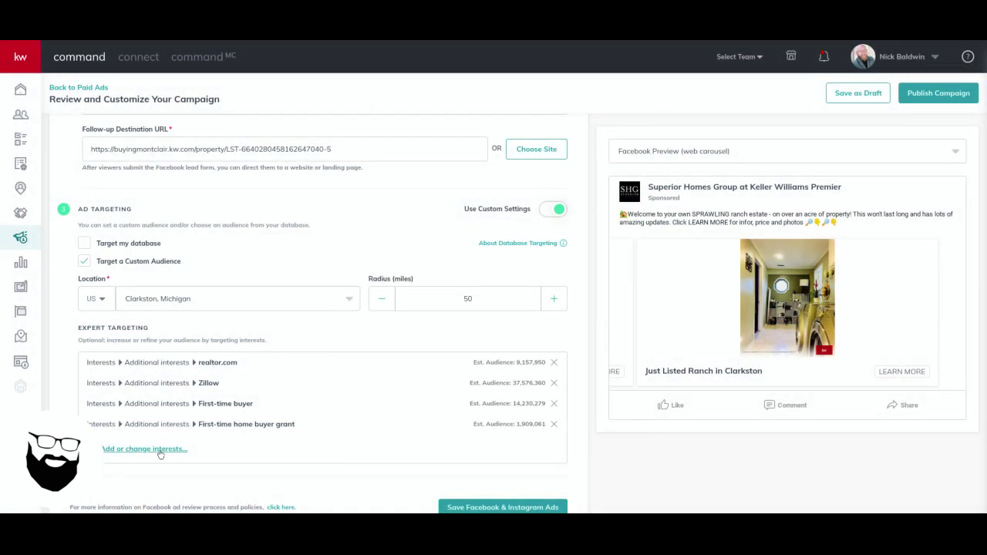
- Add the Kitchen interest to the expert targeting and save the selection
{"action": "left_click", "coordinate": [161, 454]}
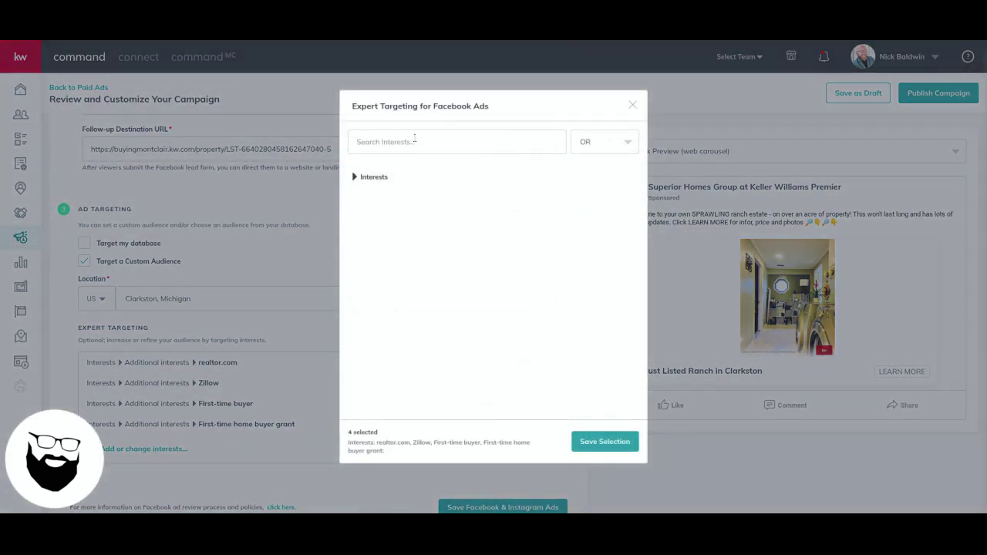
{"action": "left_click", "coordinate": [415, 141]}
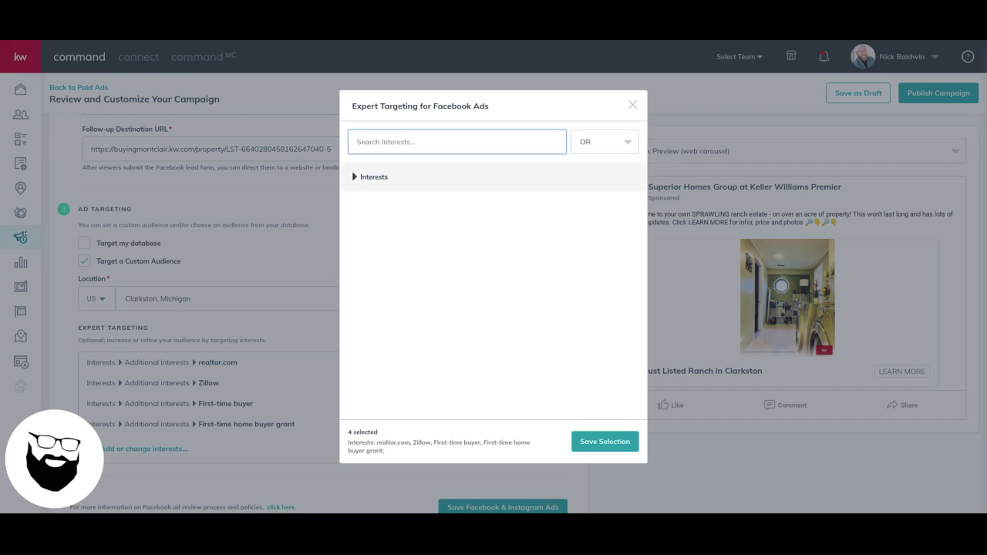
{"action": "type", "text": "kitchen"}
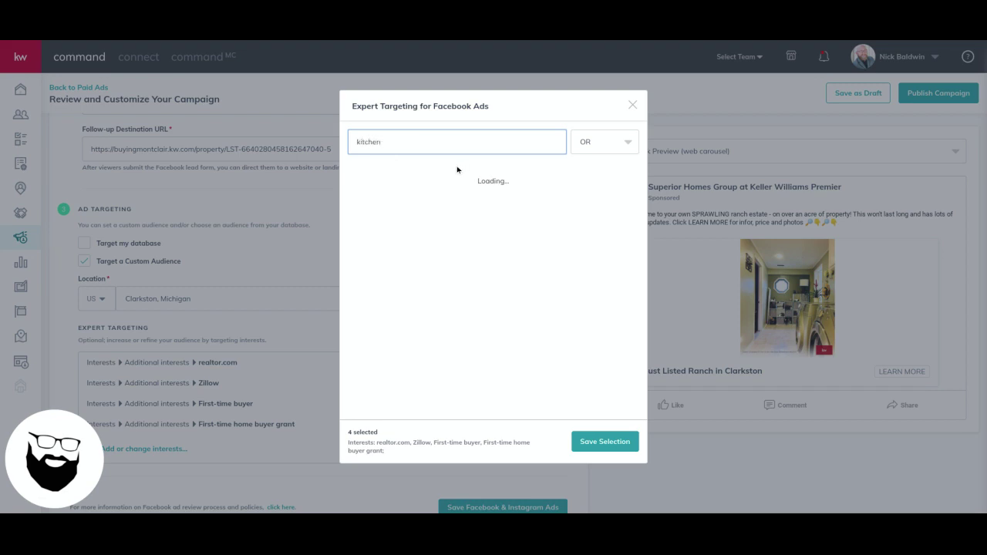
{"action": "left_click", "coordinate": [356, 179]}
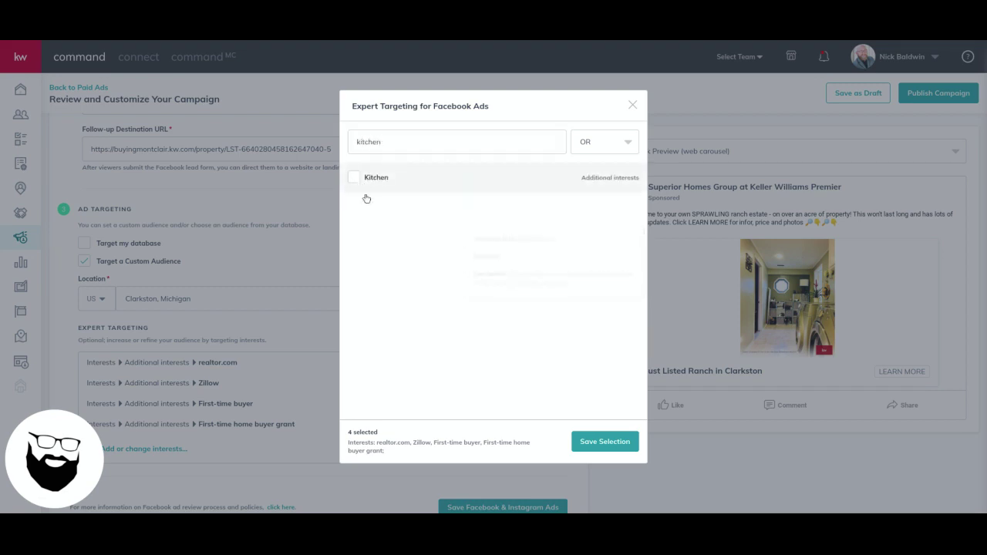
{"action": "left_click", "coordinate": [602, 444]}
- Browse the full list of available interests in the expert targeting and close it without changing the selection
{"action": "left_click", "coordinate": [179, 469]}
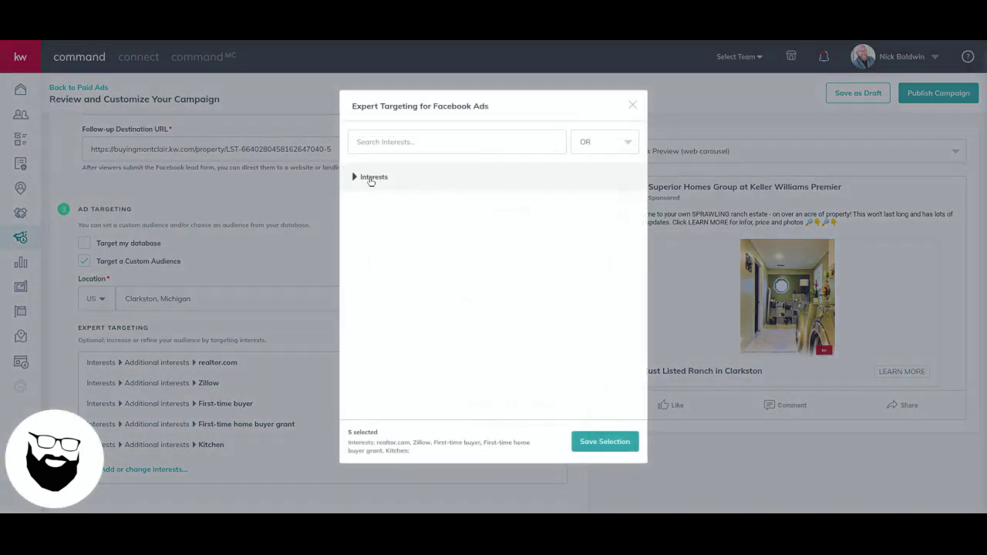
{"action": "left_click", "coordinate": [371, 178]}
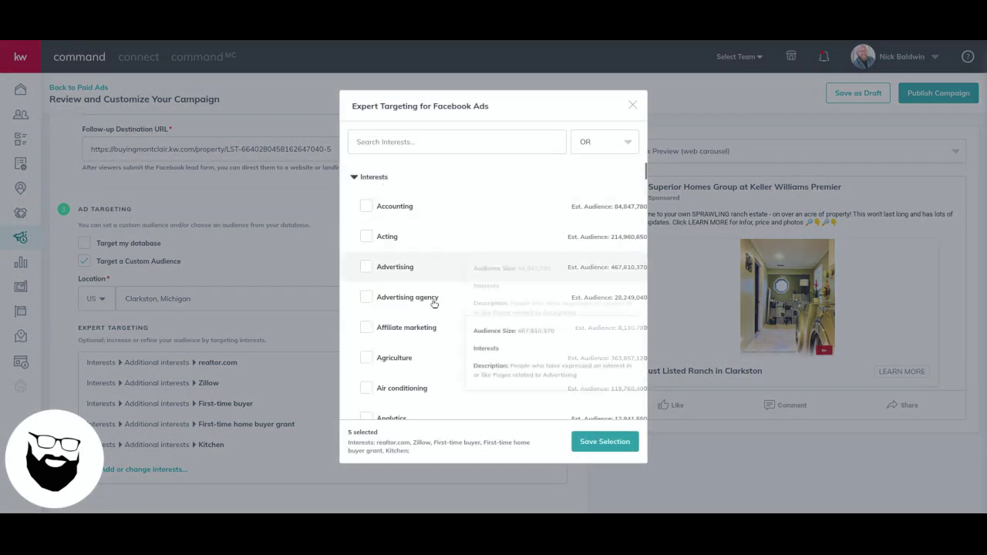
{"action": "scroll", "coordinate": [434, 300], "scroll_direction": "down", "scroll_amount": 5}
{"action": "scroll", "coordinate": [436, 299], "scroll_direction": "down", "scroll_amount": 15}
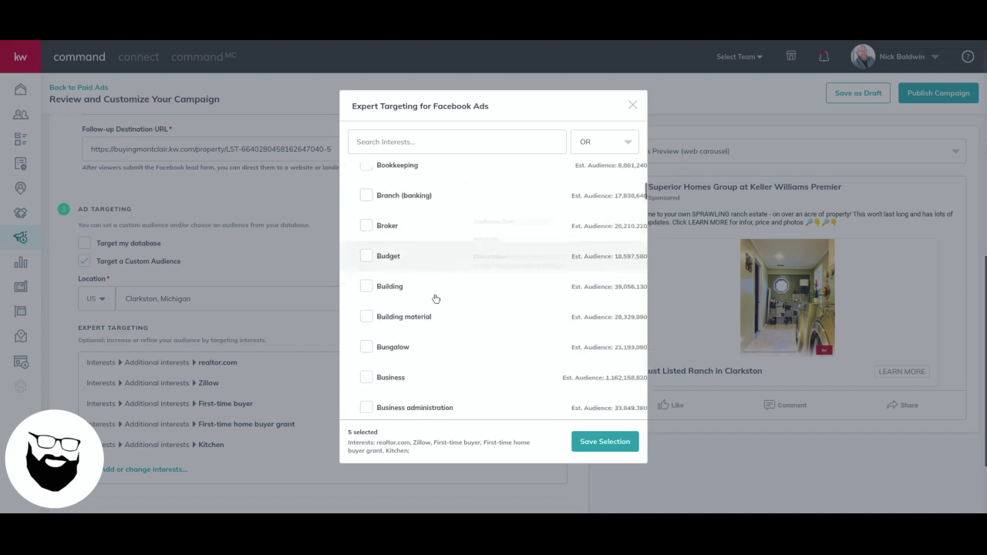
{"action": "scroll", "coordinate": [437, 300], "scroll_direction": "down", "scroll_amount": 15}
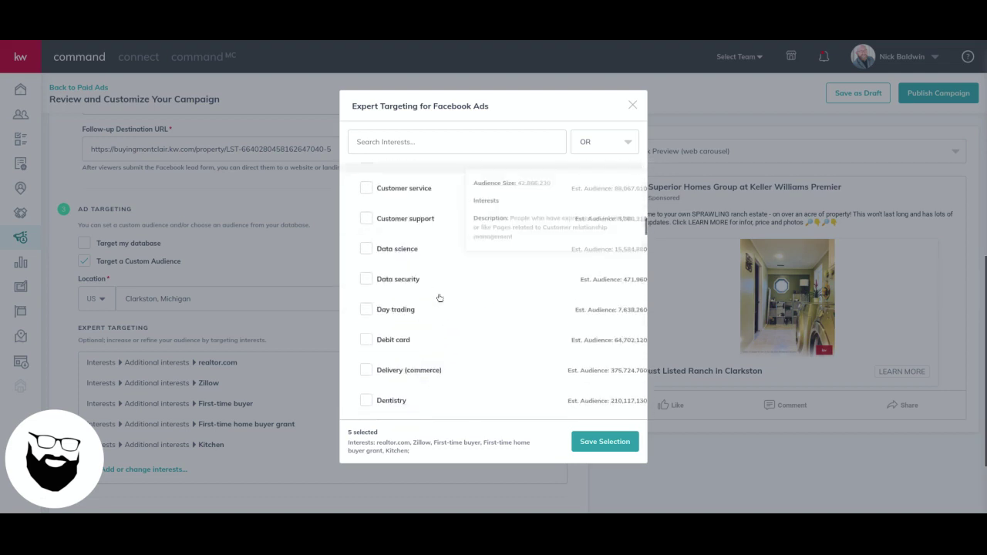
{"action": "scroll", "coordinate": [440, 297], "scroll_direction": "down", "scroll_amount": 15}
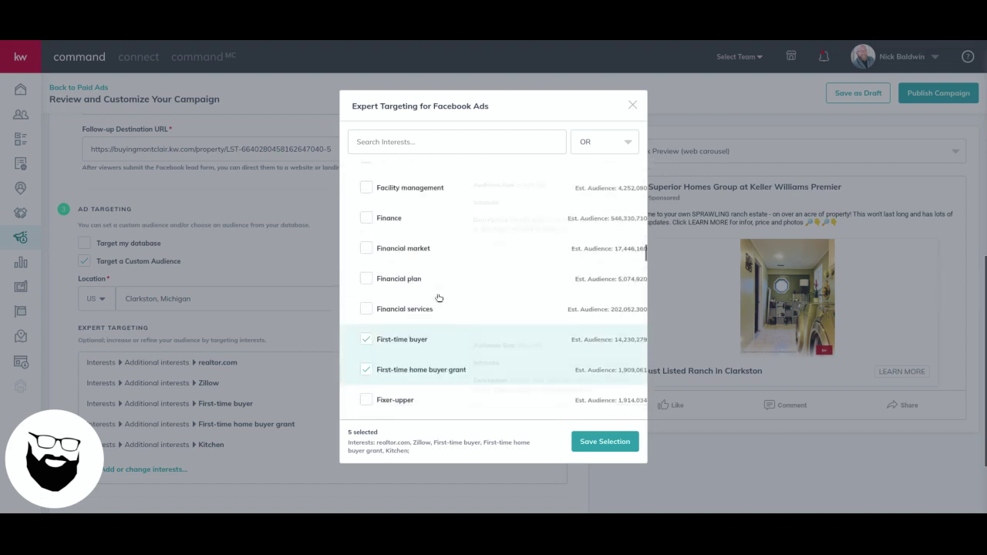
{"action": "left_click", "coordinate": [633, 105]}
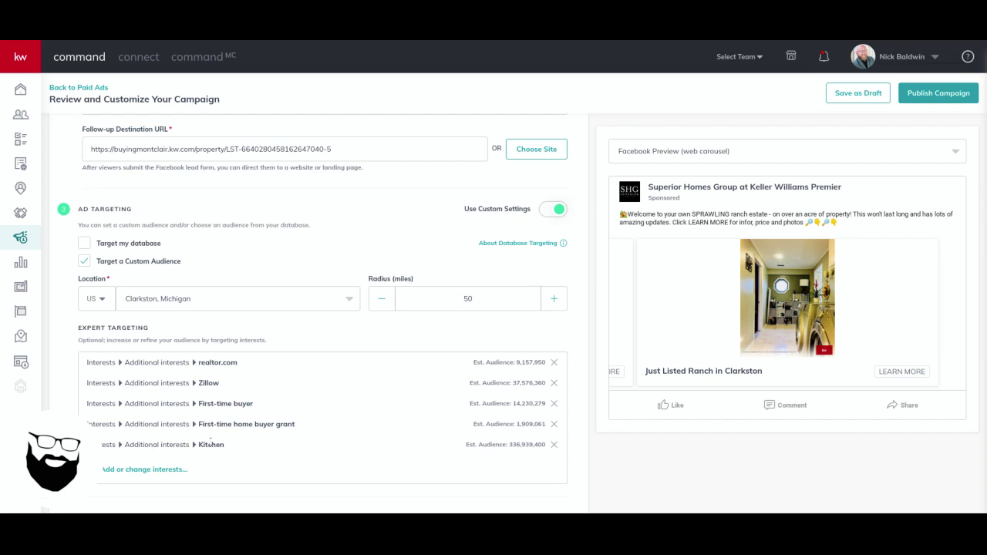
- Examine the operator options for combining expert targeting interests and close the interest selection without saving
{"action": "left_click", "coordinate": [154, 476]}
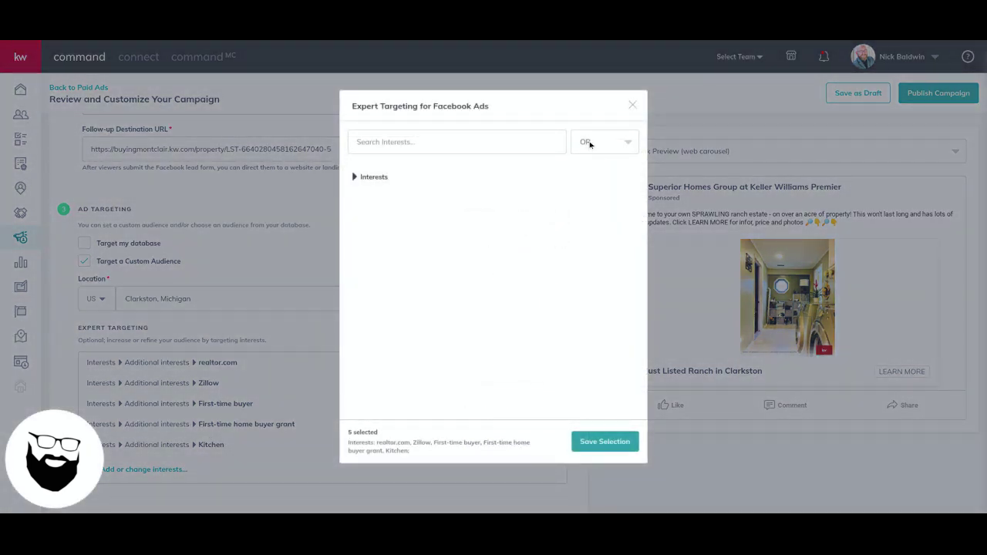
{"action": "left_click", "coordinate": [590, 145]}
{"action": "left_click", "coordinate": [590, 194]}
{"action": "left_click", "coordinate": [633, 105]}
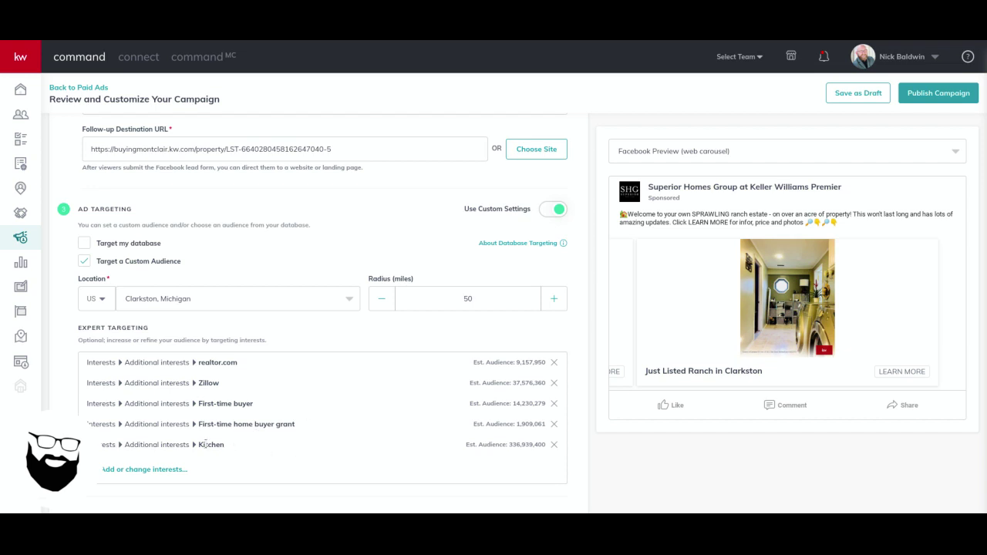
{"action": "scroll", "coordinate": [313, 411], "scroll_direction": "down", "scroll_amount": 2}
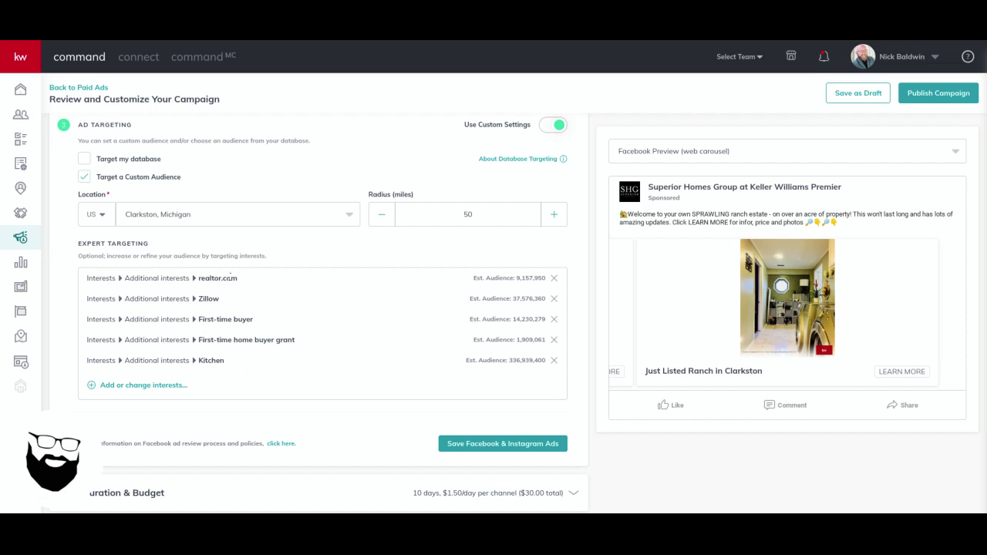
{"action": "left_click", "coordinate": [431, 285]}
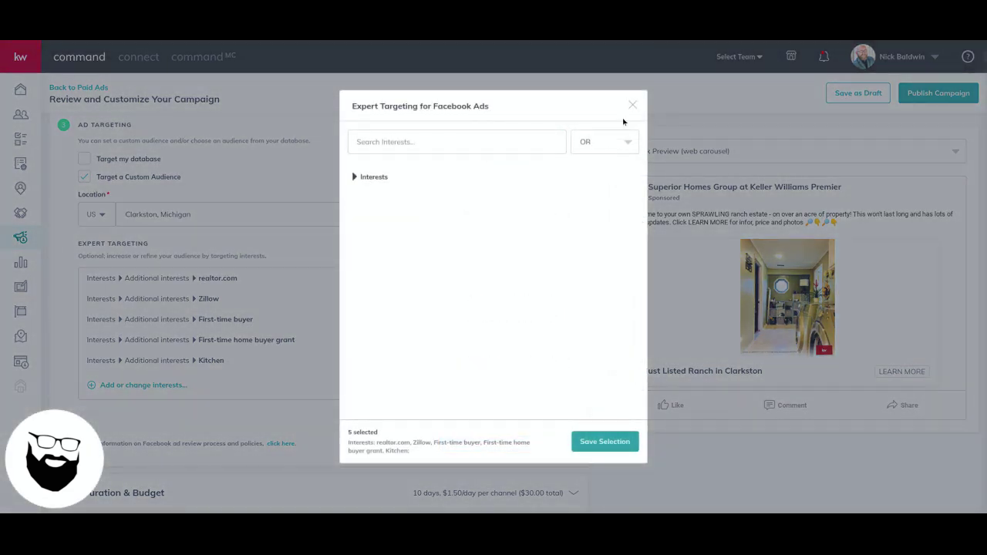
{"action": "left_click", "coordinate": [632, 105]}
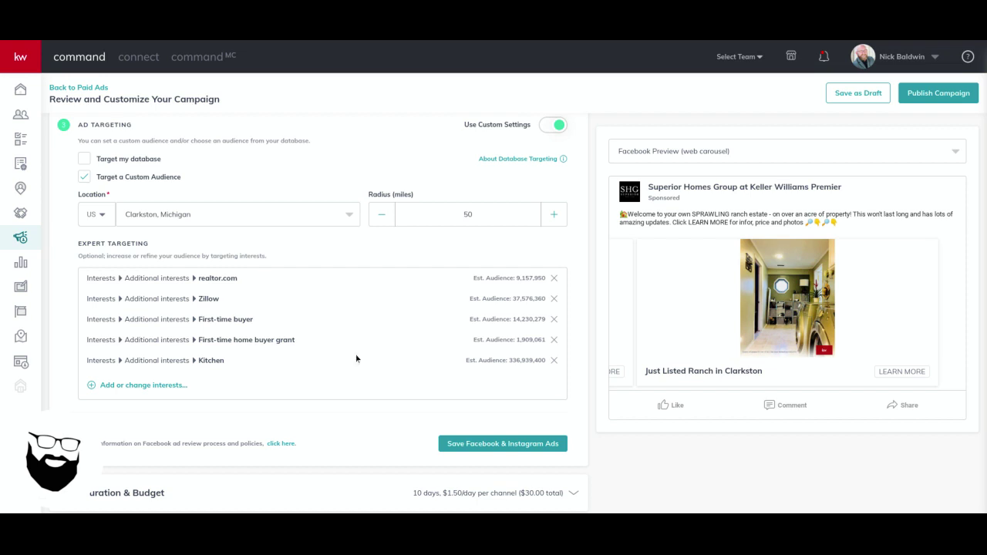
- Save the Facebook & Instagram ad settings and set the campaign's end date to Mar 12, 2020
{"action": "left_click", "coordinate": [496, 444]}
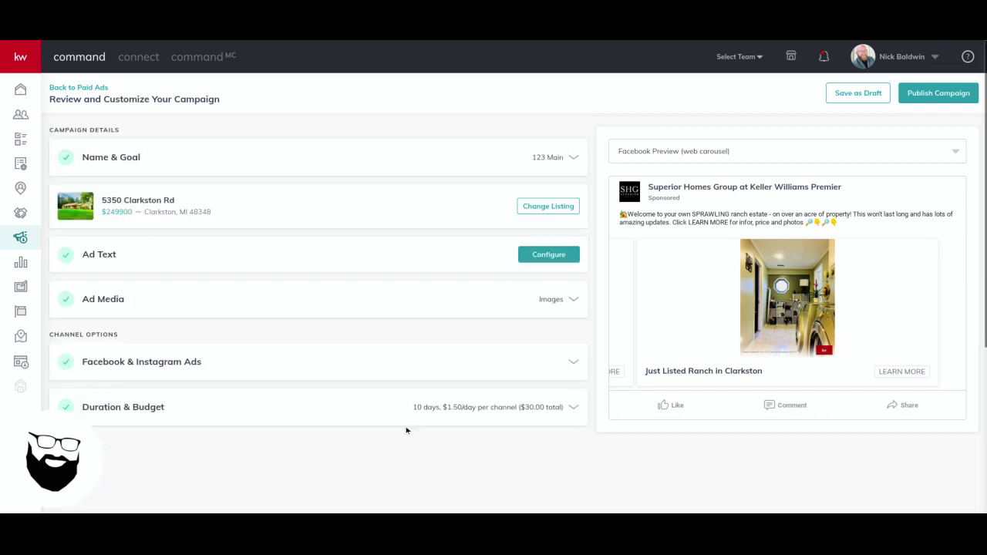
{"action": "left_click", "coordinate": [494, 407]}
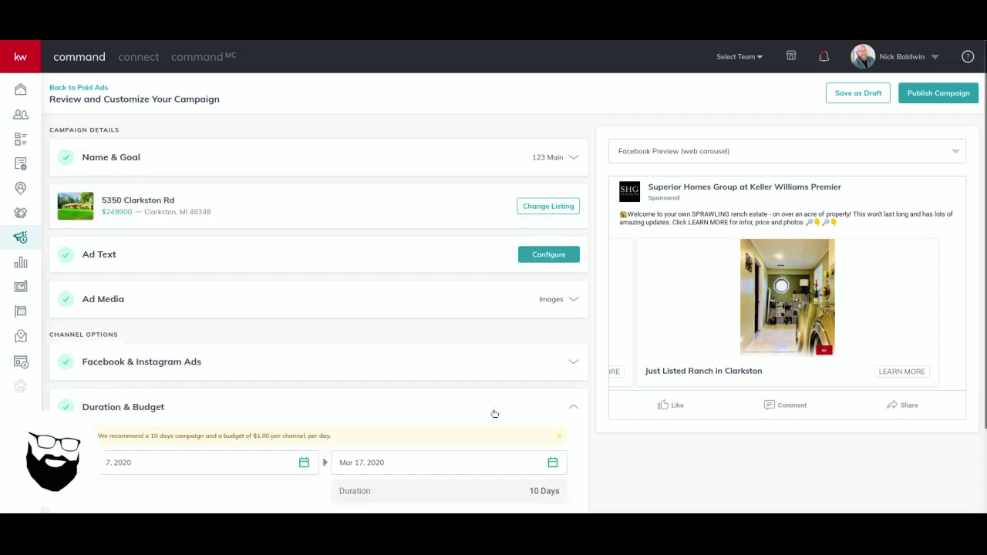
{"action": "scroll", "coordinate": [431, 406], "scroll_direction": "down", "scroll_amount": 2}
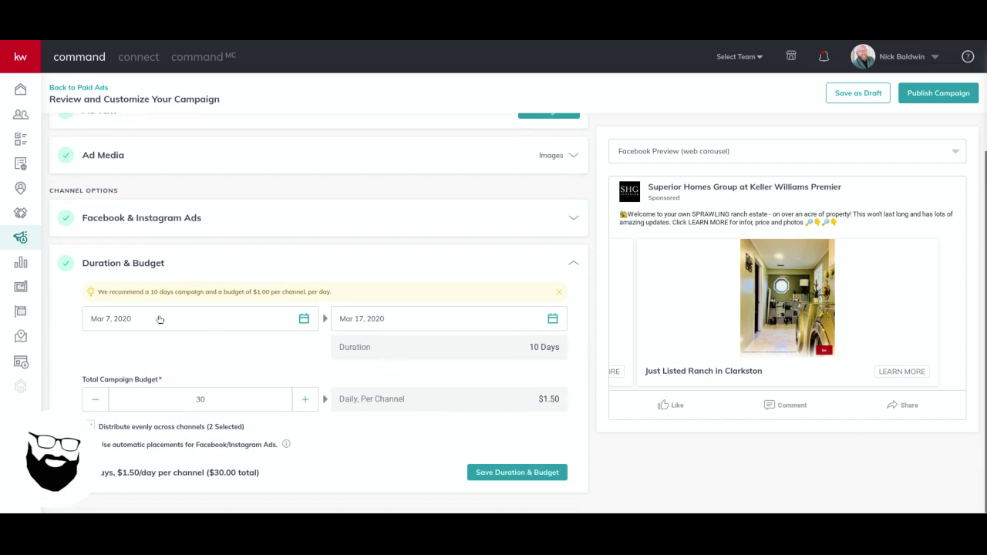
{"action": "left_click", "coordinate": [151, 319]}
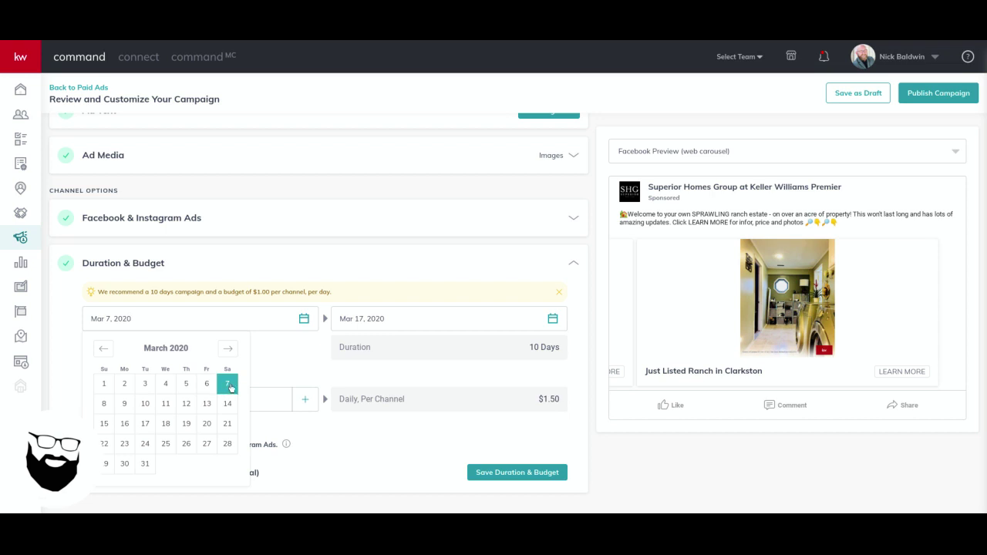
{"action": "left_click", "coordinate": [369, 318]}
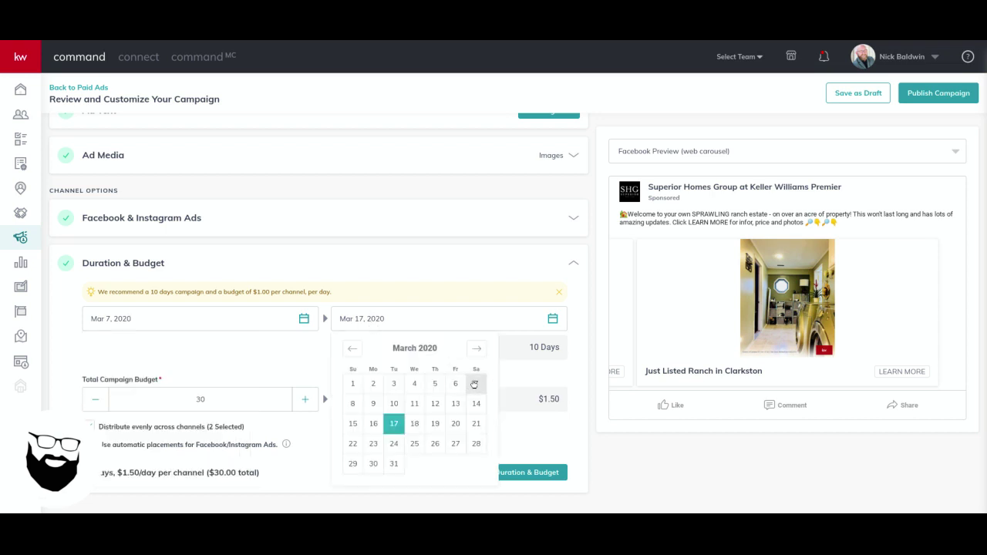
{"action": "left_click", "coordinate": [412, 403]}
{"action": "left_click", "coordinate": [421, 326]}
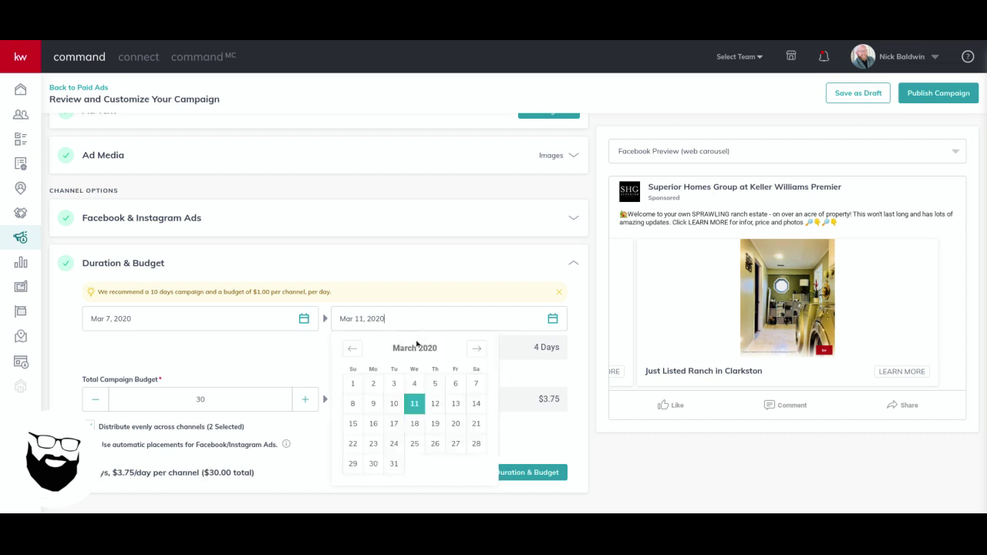
{"action": "left_click", "coordinate": [435, 407]}
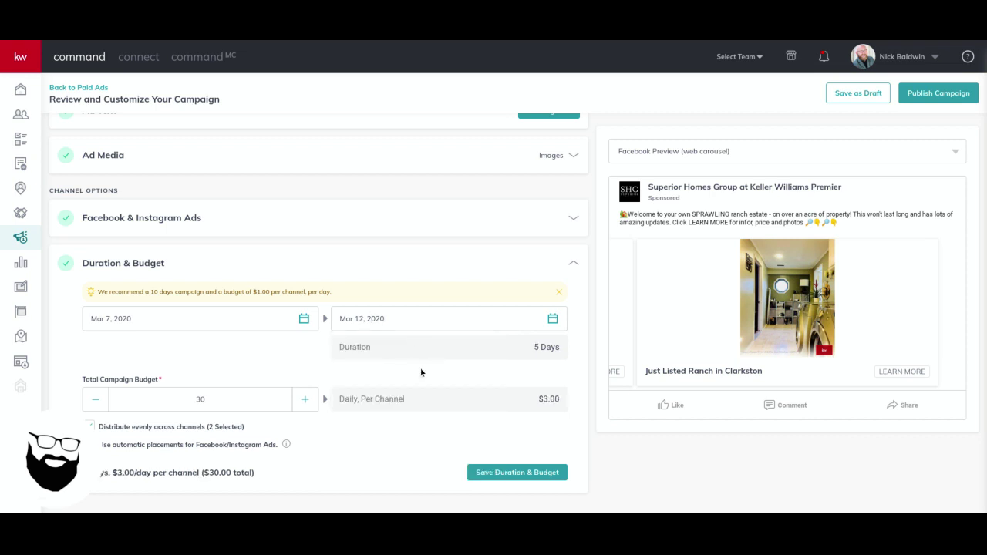
- Set the total campaign budget to 50, with automatic Facebook/Instagram placements on and even distribution across channels off
{"action": "double_click", "coordinate": [214, 396]}
{"action": "type", "text": "50"}
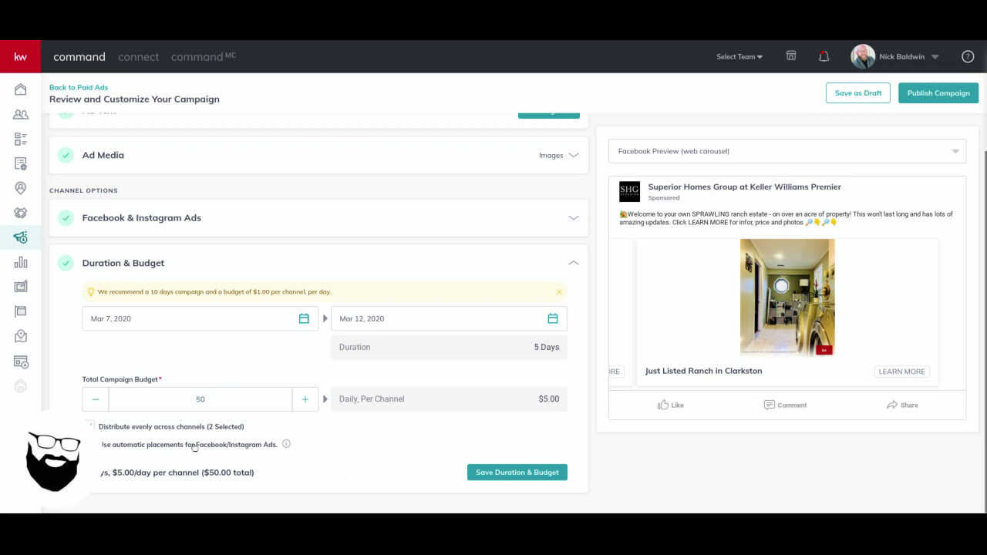
{"action": "left_click", "coordinate": [89, 428]}
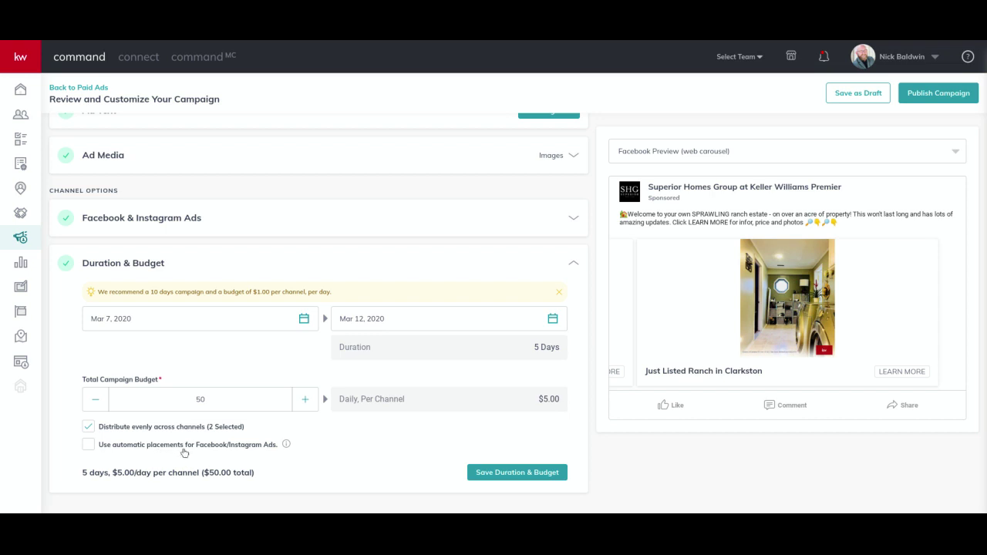
{"action": "mouse_move", "coordinate": [286, 445]}
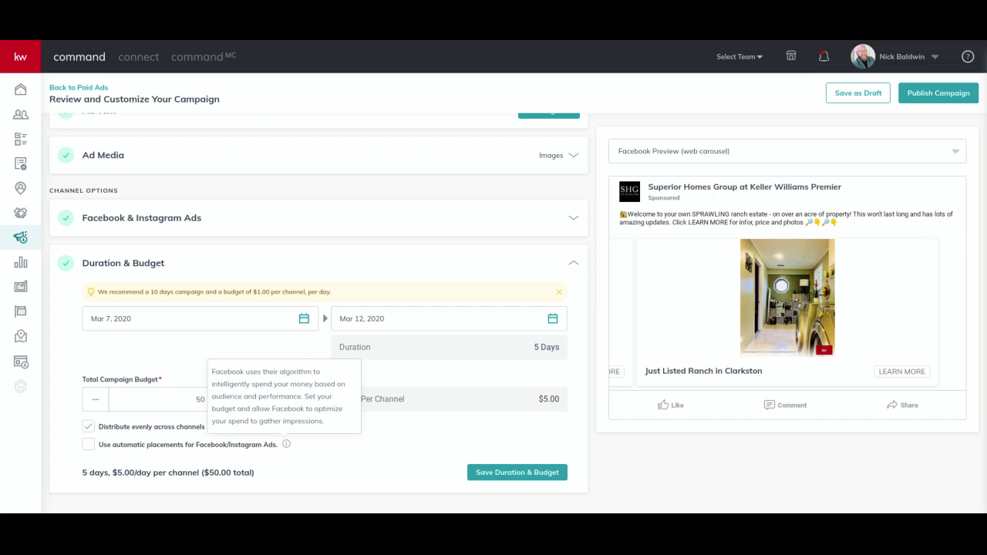
{"action": "left_click", "coordinate": [89, 445]}
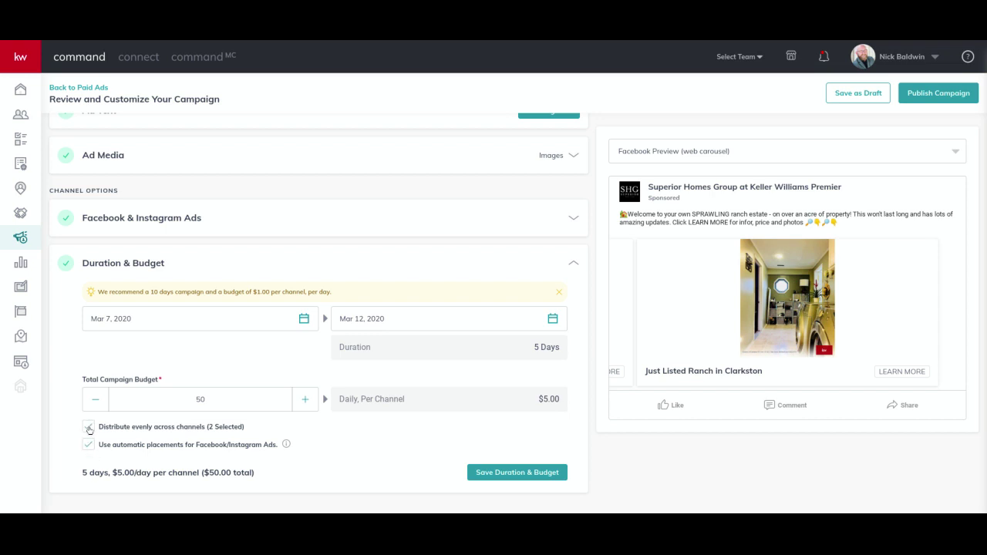
{"action": "left_click", "coordinate": [88, 427]}
{"action": "scroll", "coordinate": [320, 426], "scroll_direction": "down", "scroll_amount": 2}
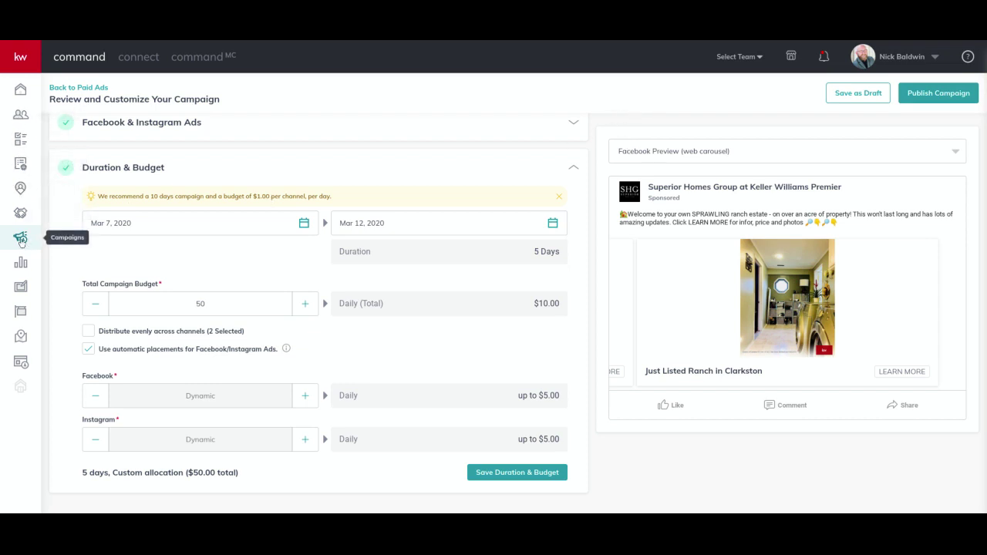
- Leave the campaign without saving it and return to the paid ads overview
{"action": "left_click", "coordinate": [76, 89]}
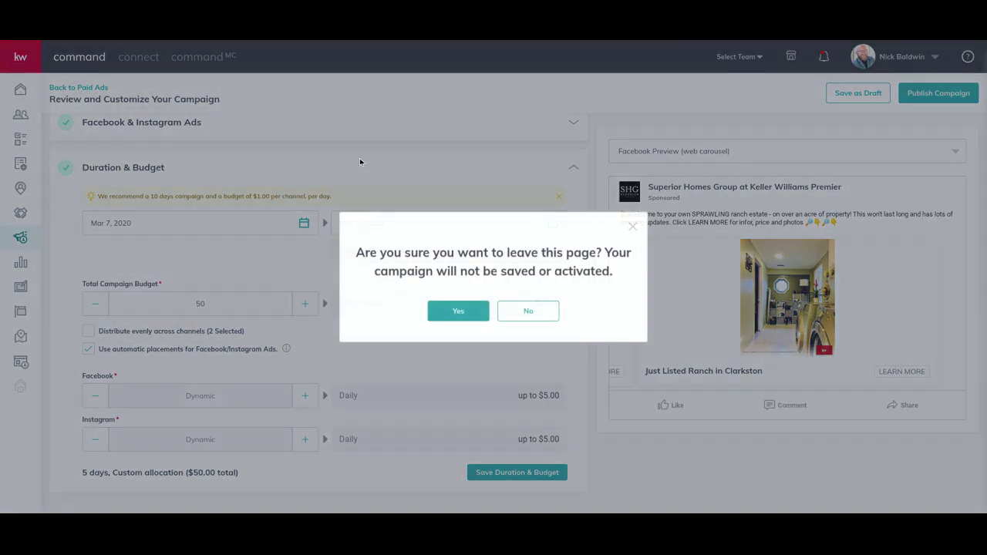
{"action": "left_click", "coordinate": [467, 316]}
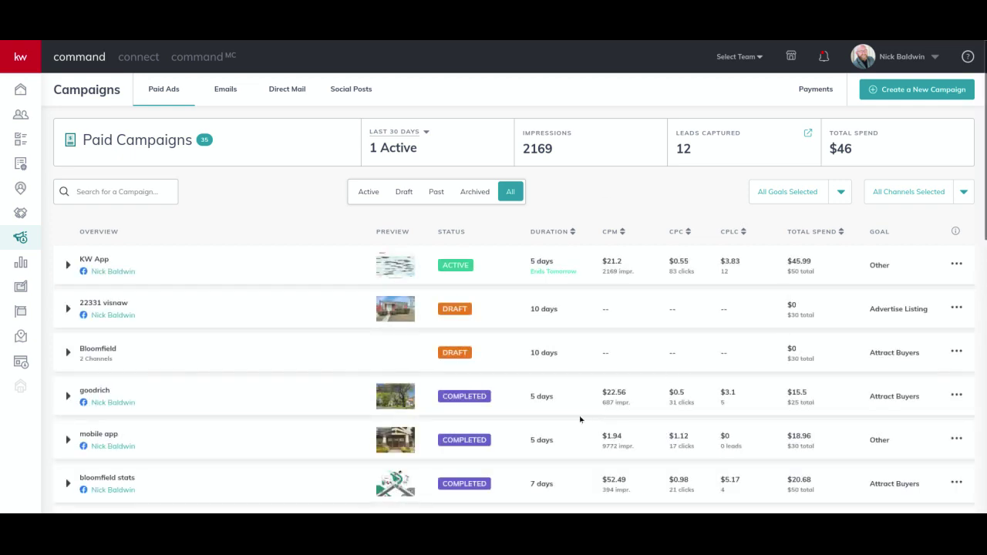
- Find the completed Bridge Lake Rd. campaign, expand its channel details and review its impressions and clicks
{"action": "scroll", "coordinate": [537, 418], "scroll_direction": "down", "scroll_amount": 1}
{"action": "scroll", "coordinate": [539, 417], "scroll_direction": "down", "scroll_amount": 1}
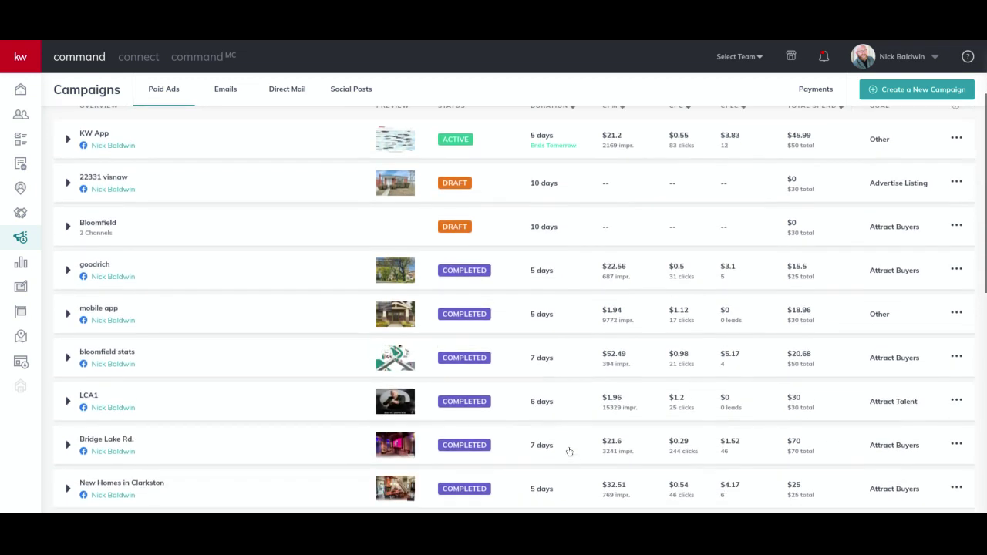
{"action": "scroll", "coordinate": [571, 450], "scroll_direction": "down", "scroll_amount": 2}
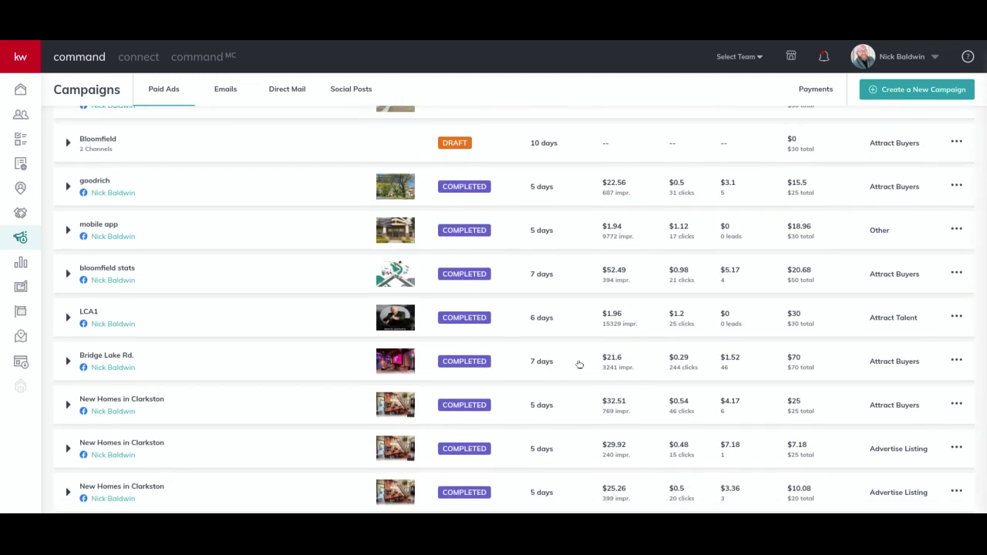
{"action": "left_click", "coordinate": [579, 364]}
{"action": "left_click", "coordinate": [567, 360]}
{"action": "left_click", "coordinate": [585, 365]}
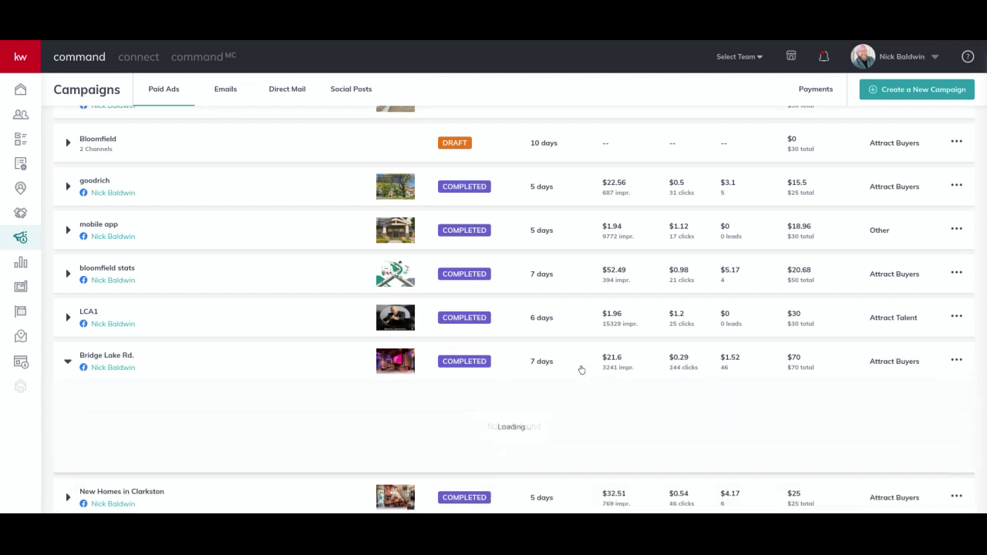
{"action": "scroll", "coordinate": [583, 374], "scroll_direction": "down", "scroll_amount": 1}
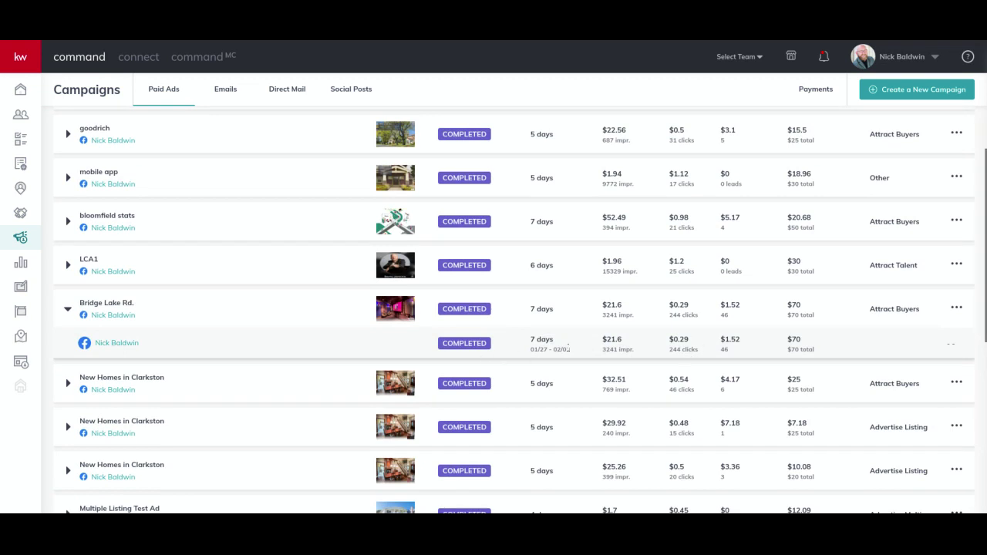
{"action": "double_click", "coordinate": [608, 350]}
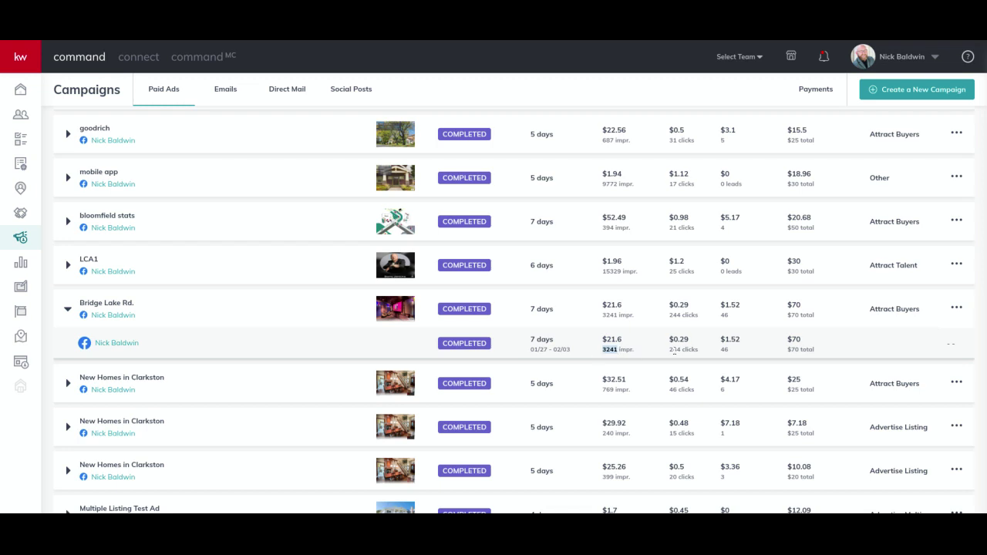
{"action": "left_click", "coordinate": [673, 351]}
- Preview the Bridge Lake Rd. ad, page through its photo carousel, switch to the Mobile Feed Standard view and close the preview
{"action": "left_click", "coordinate": [112, 348]}
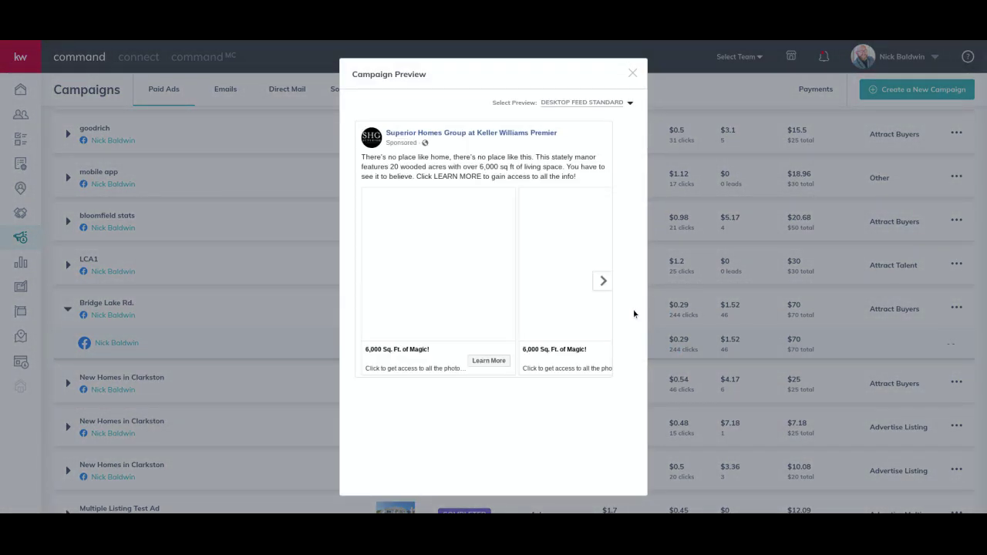
{"action": "left_click", "coordinate": [604, 281]}
{"action": "left_click", "coordinate": [605, 281]}
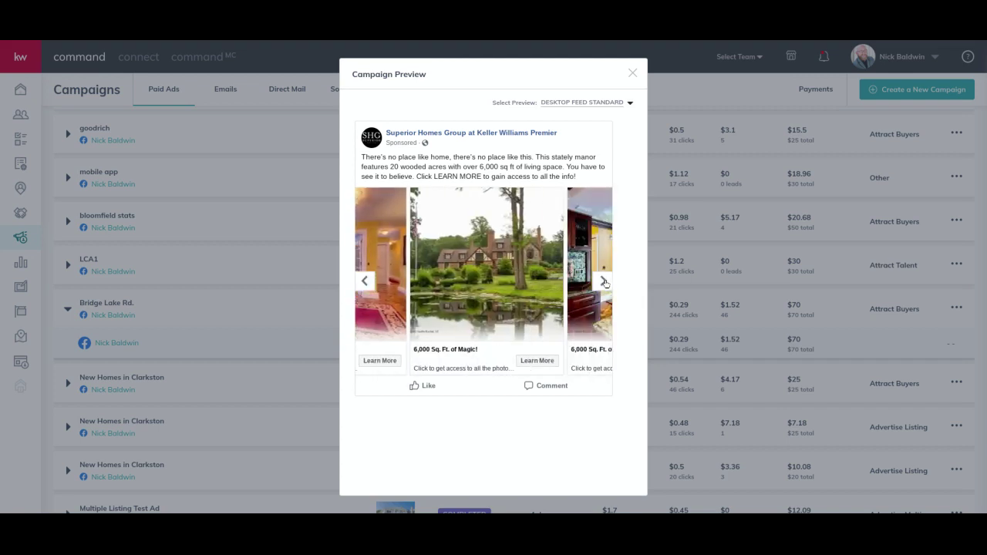
{"action": "left_click", "coordinate": [603, 281]}
{"action": "left_click", "coordinate": [604, 281]}
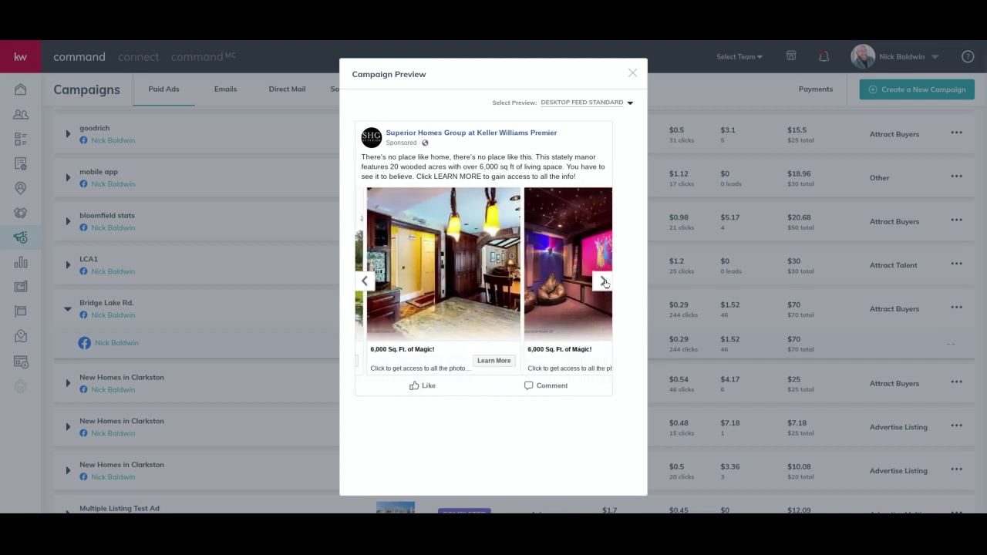
{"action": "left_click", "coordinate": [590, 103]}
{"action": "left_click", "coordinate": [553, 145]}
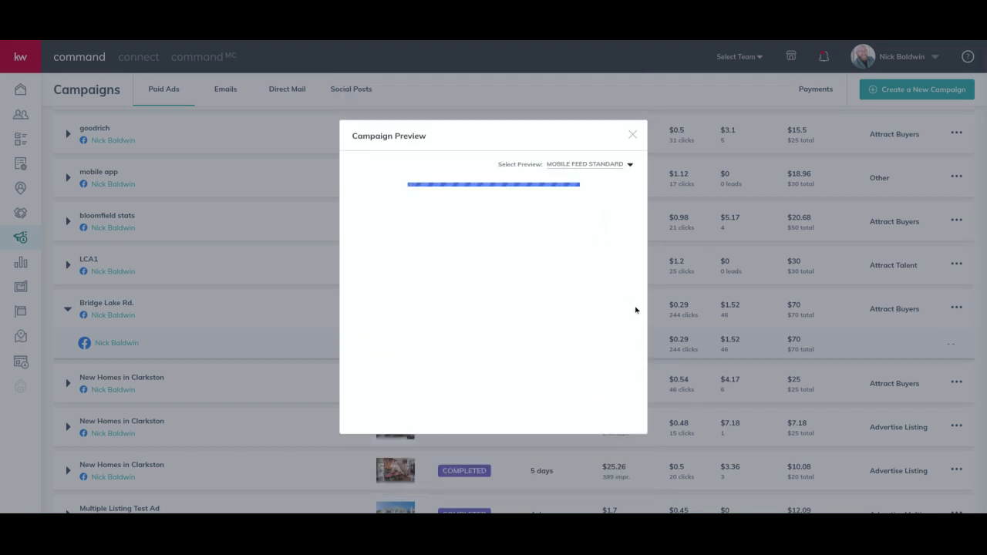
{"action": "left_click", "coordinate": [632, 135]}
{"action": "scroll", "coordinate": [594, 352], "scroll_direction": "up", "scroll_amount": 4}
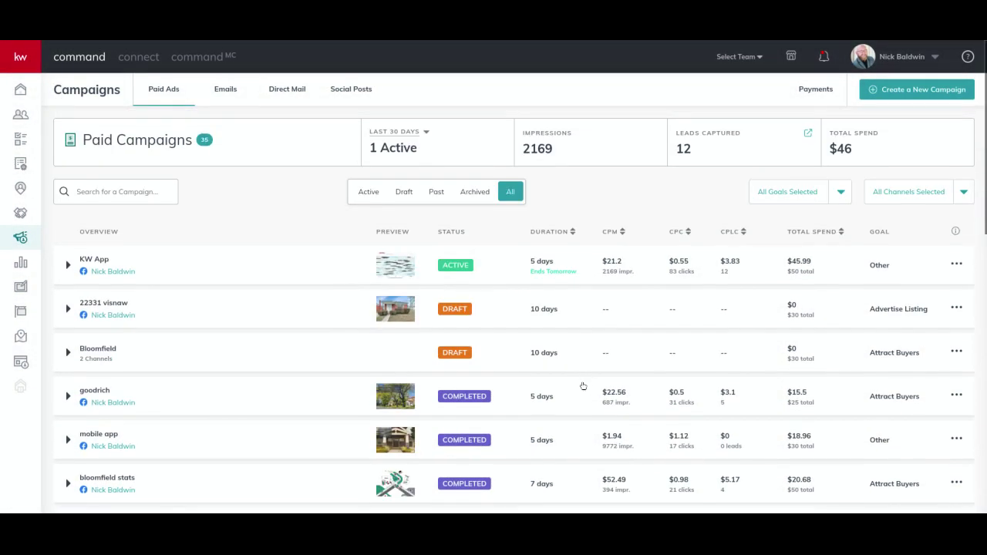
- Preview the active KW App campaign's ad, check the available preview formats and close the preview
{"action": "left_click", "coordinate": [118, 273]}
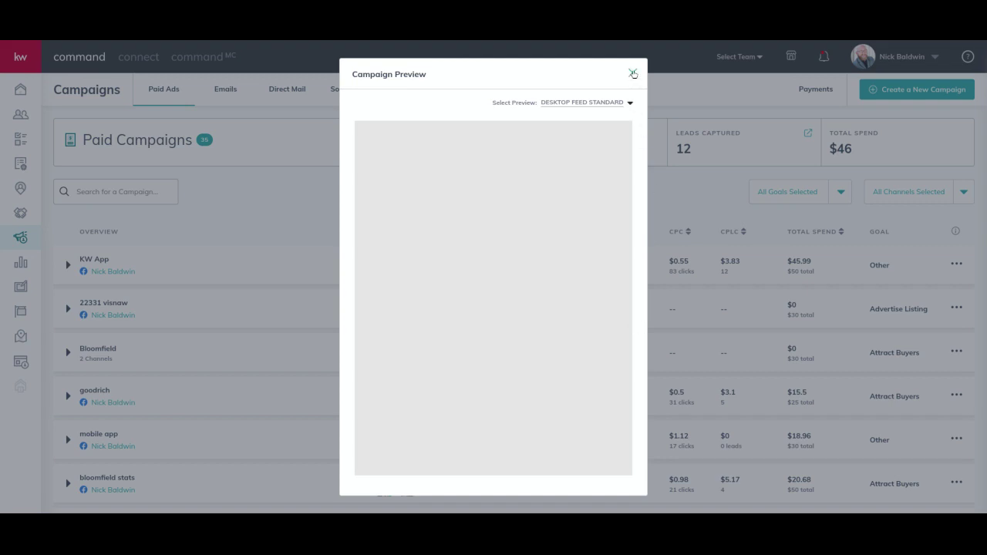
{"action": "left_click", "coordinate": [602, 107]}
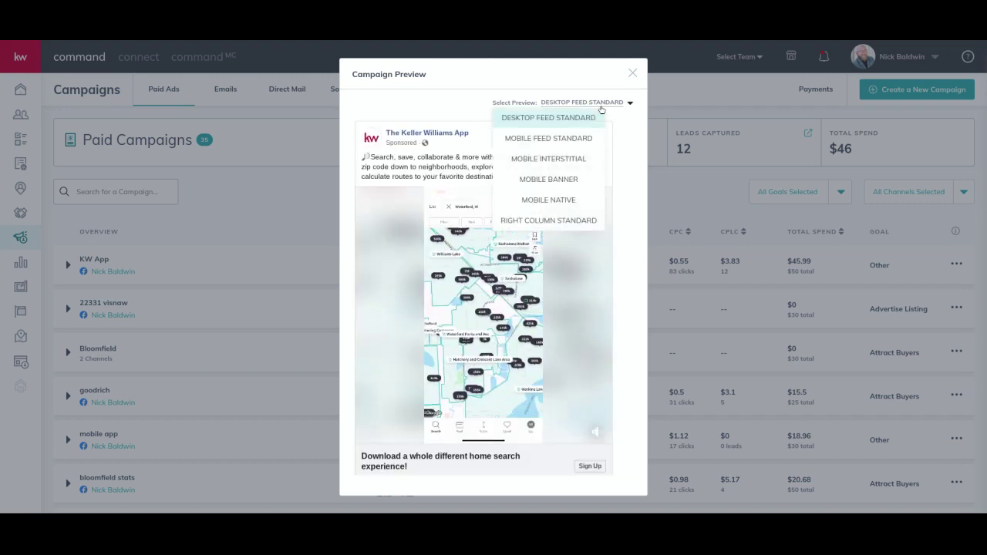
{"action": "left_click", "coordinate": [604, 111]}
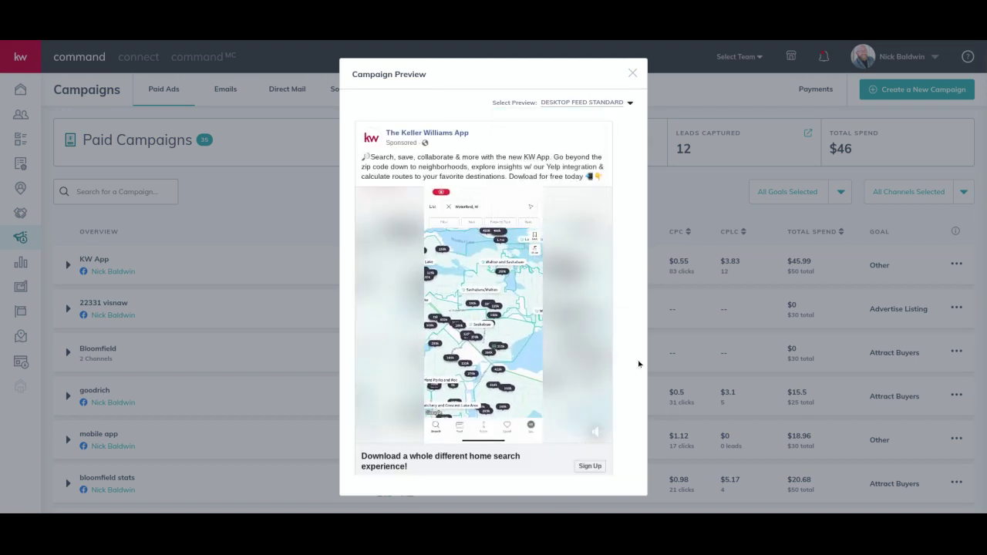
{"action": "left_click", "coordinate": [632, 73]}
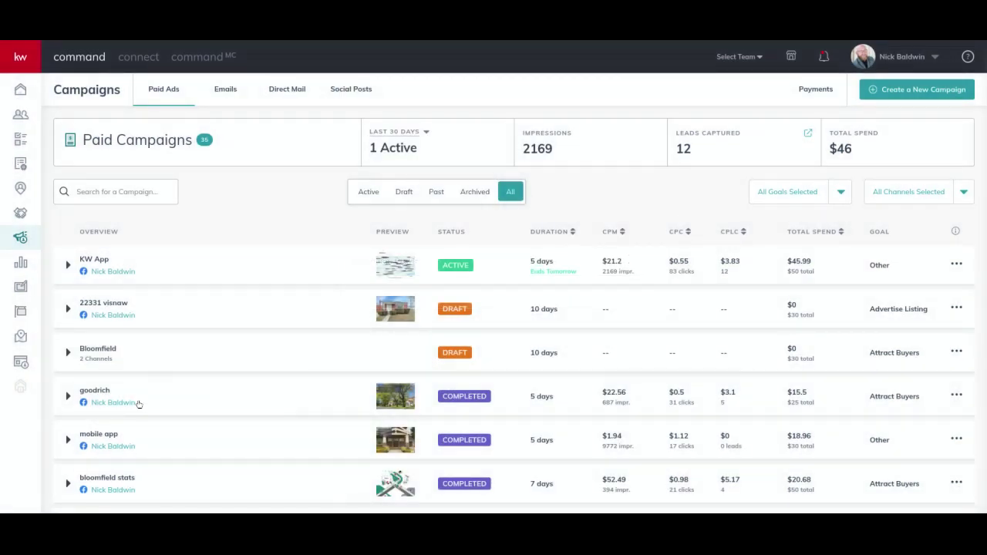
- Expand the draft Bloomfield campaign to view its Facebook and Instagram channels, collapse it and look through the campaign list
{"action": "left_click", "coordinate": [128, 358]}
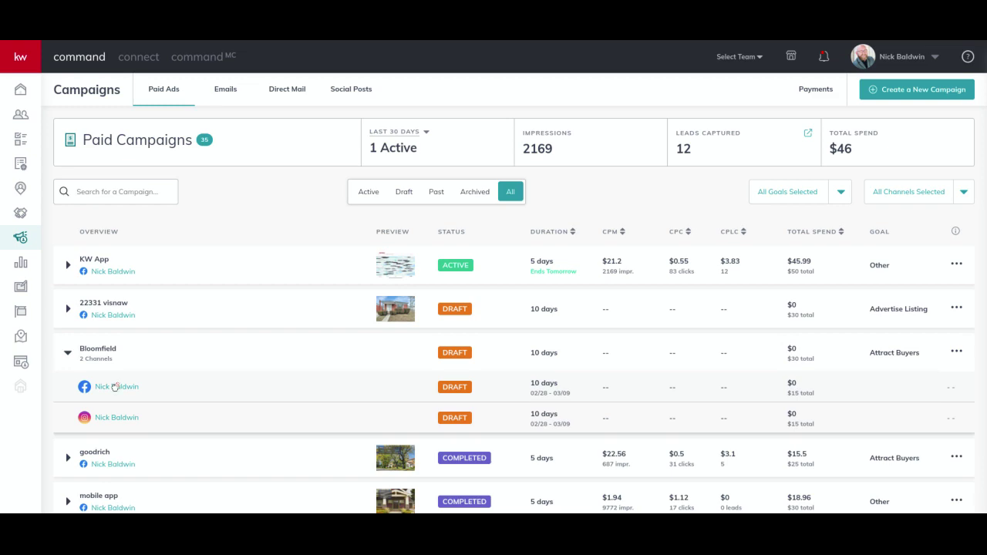
{"action": "left_click", "coordinate": [156, 354]}
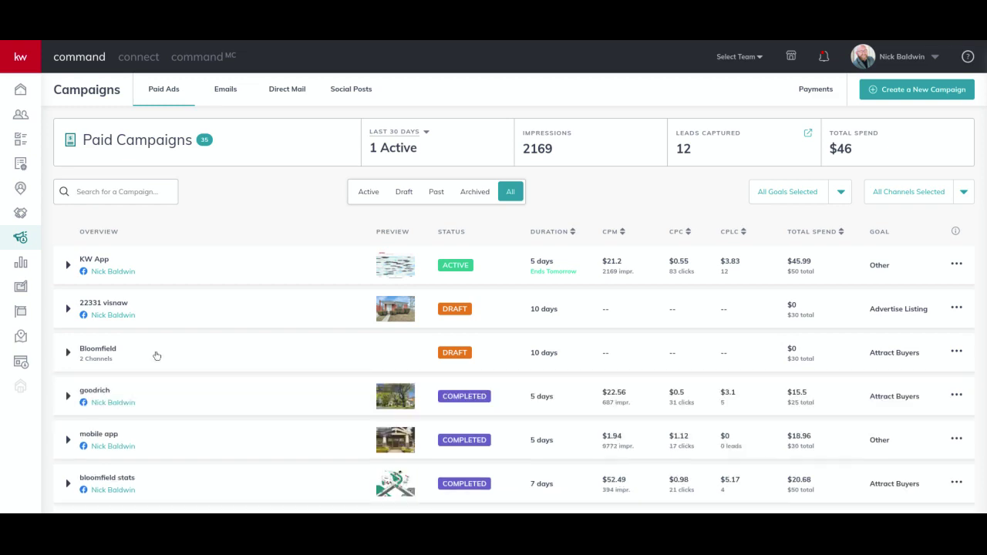
{"action": "scroll", "coordinate": [207, 397], "scroll_direction": "down", "scroll_amount": 2}
{"action": "scroll", "coordinate": [208, 395], "scroll_direction": "down", "scroll_amount": 6}
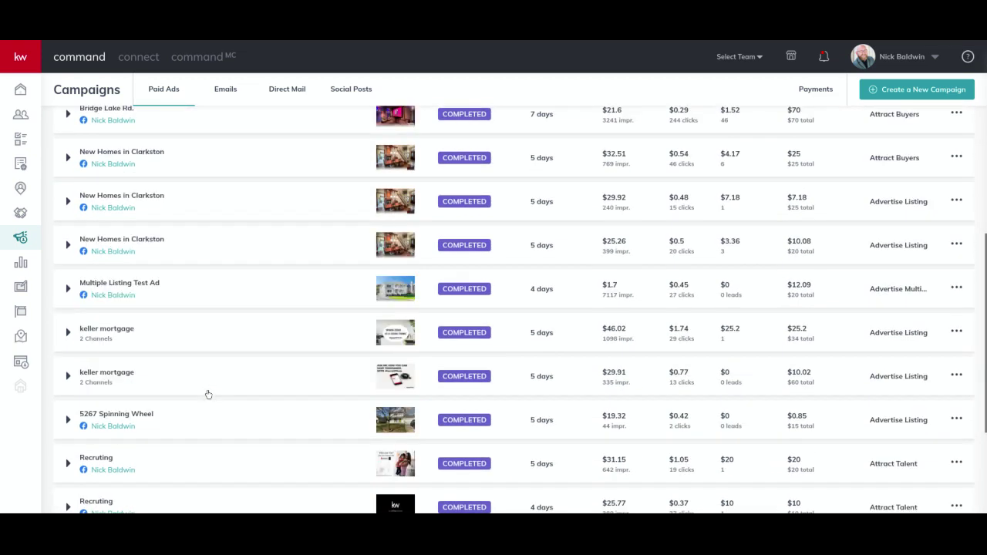
{"action": "scroll", "coordinate": [208, 395], "scroll_direction": "up", "scroll_amount": 10}
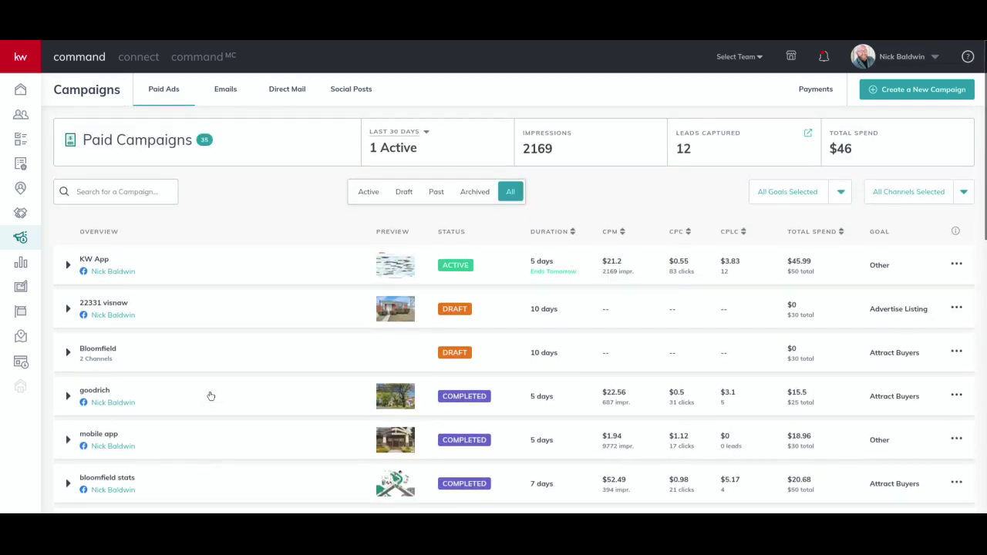